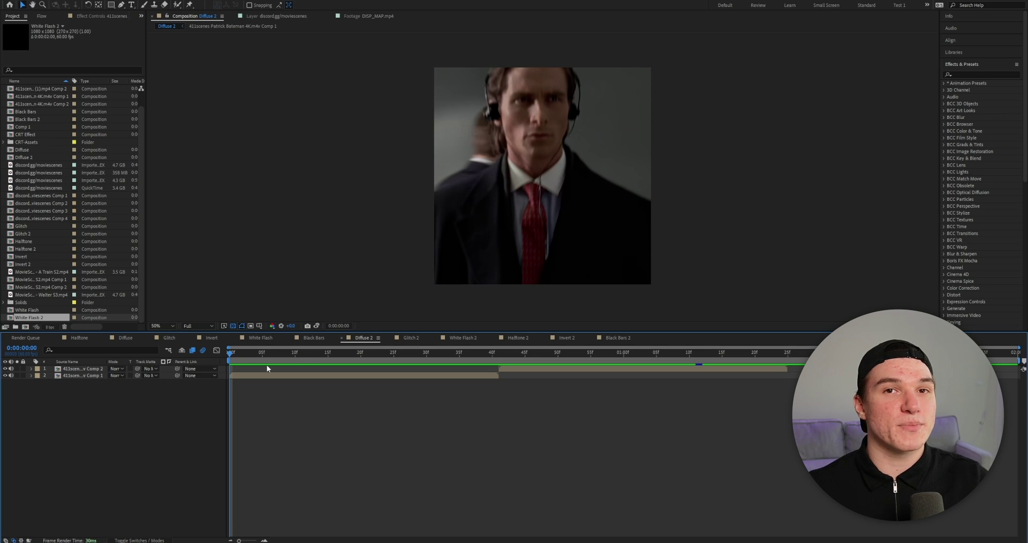
# - Add a new adjustment layer above the two clips in the Diffuse 2 composition
pyautogui.click(71, 1)
pyautogui.moveTo(75, 5)
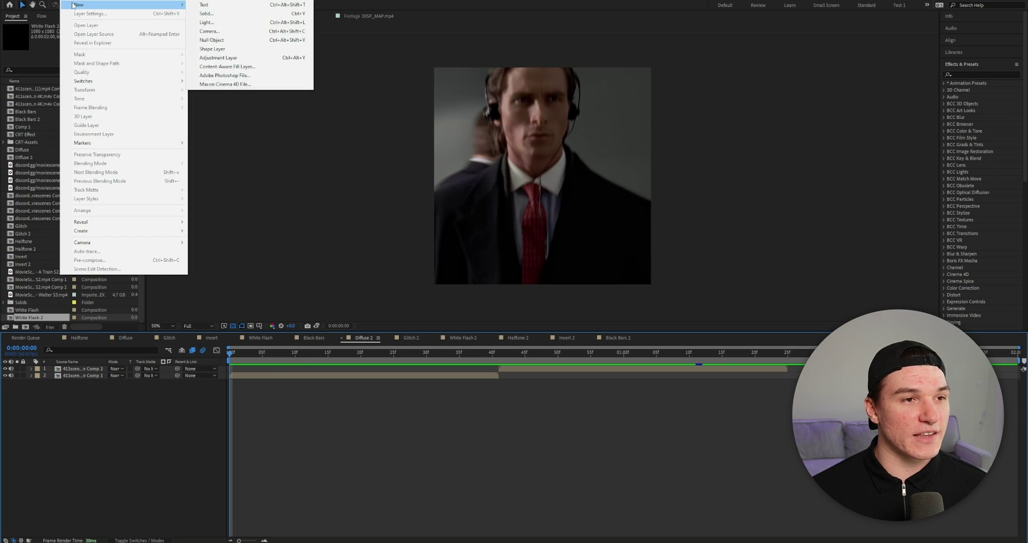
pyautogui.click(228, 59)
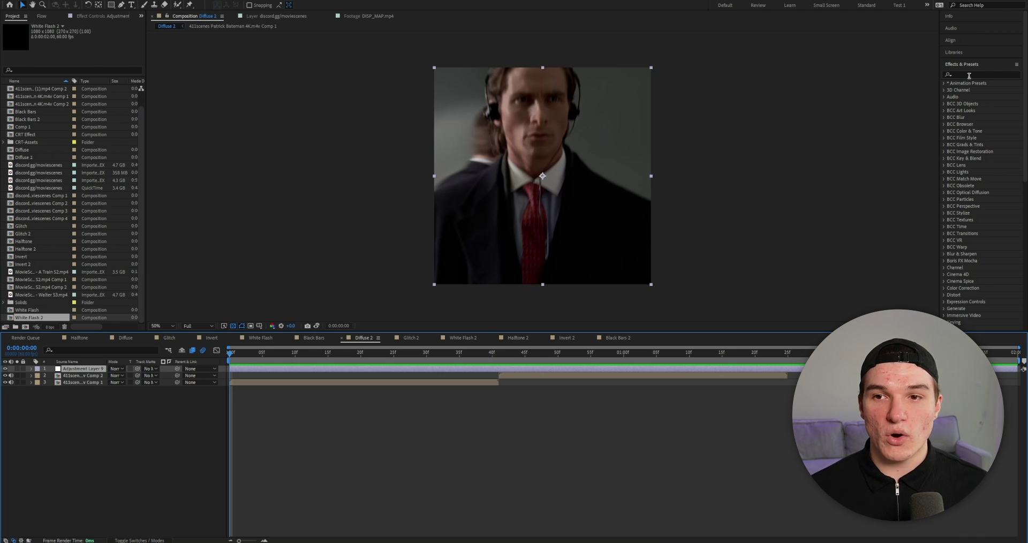
# - Find the omino diffusion effect and apply it to the adjustment layer
pyautogui.click(968, 75)
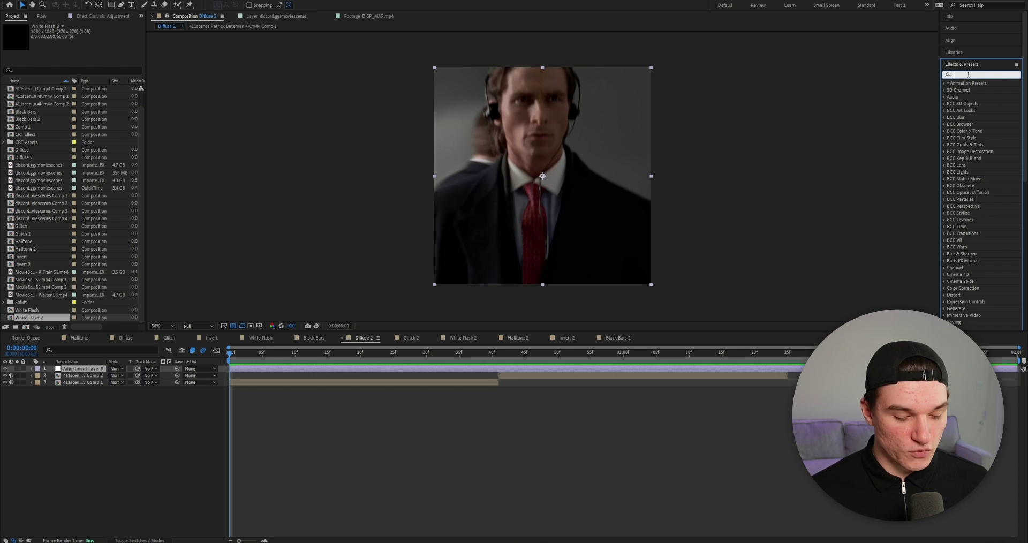
pyautogui.write('omino diff')
pyautogui.doubleClick(978, 90)
pyautogui.moveTo(979, 92); pyautogui.dragTo(482, 368)
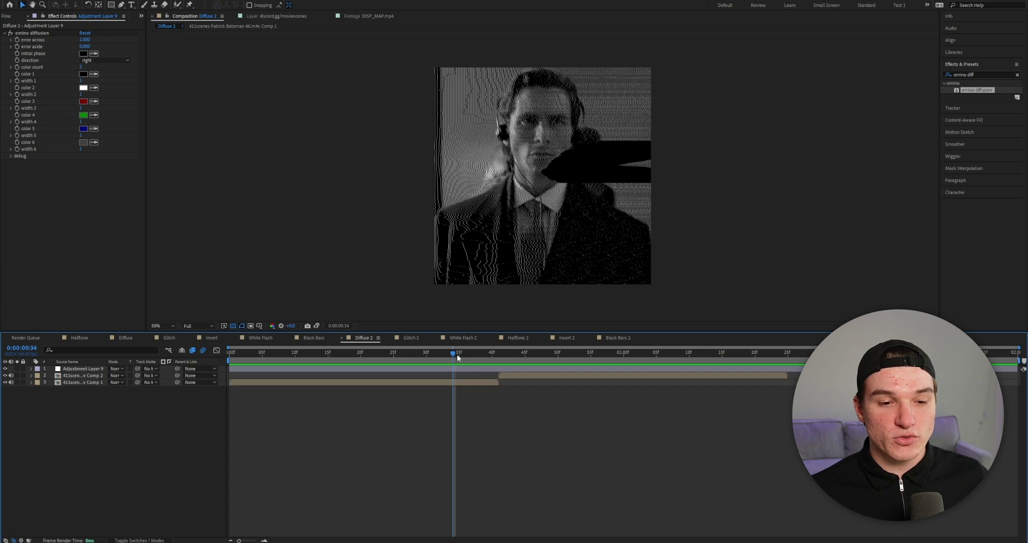
# - Split the adjustment layer at 0:00:00:34, shortly before the cut between the two clips
pyautogui.click(494, 369)
pyautogui.click(493, 378)
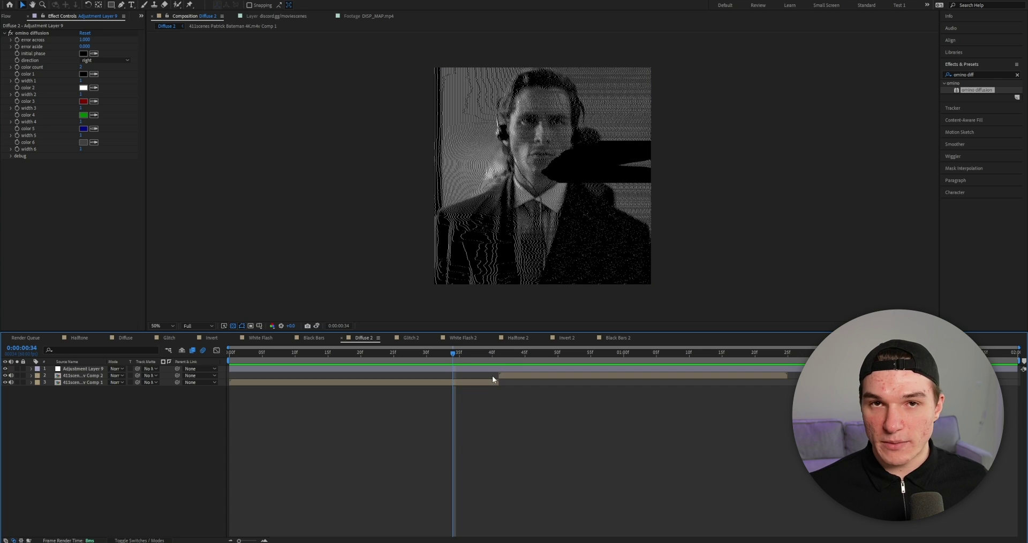
pyautogui.moveTo(454, 355); pyautogui.dragTo(454, 358)
pyautogui.click(452, 368)
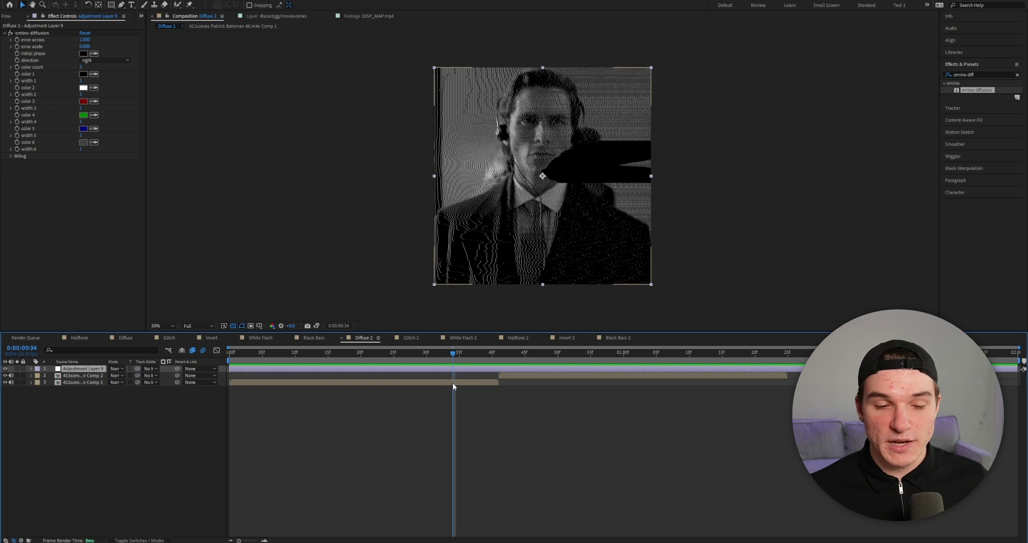
pyautogui.hotkey('ctrl', 'shift', 'd')
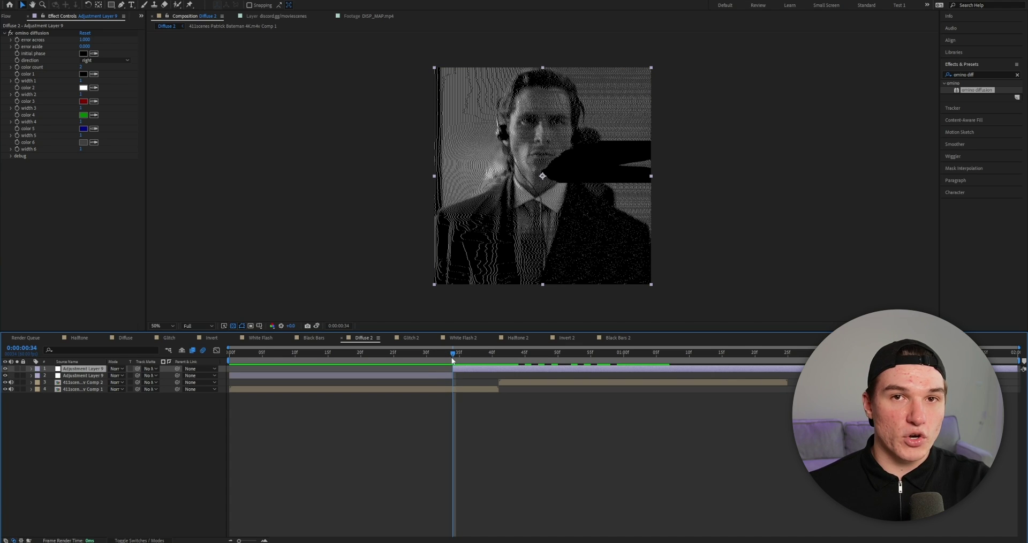
# - Split the adjustment layer again at 0:00:01:06 and delete the outer pieces, keeping only the section around the cut
pyautogui.moveTo(456, 362); pyautogui.dragTo(652, 367)
pyautogui.press('pagedown')
pyautogui.press('pagedown')
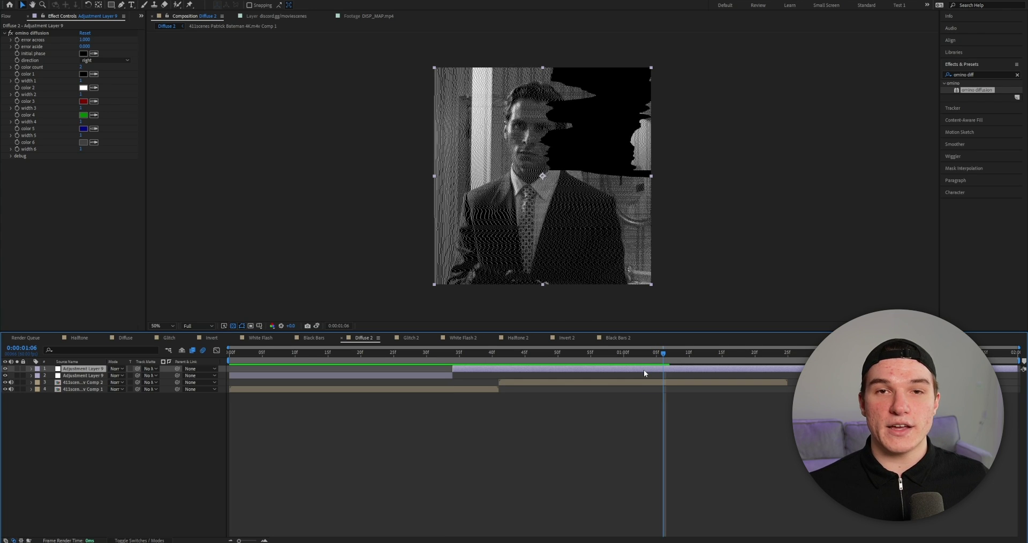
pyautogui.hotkey('ctrl', 'shift', 'd')
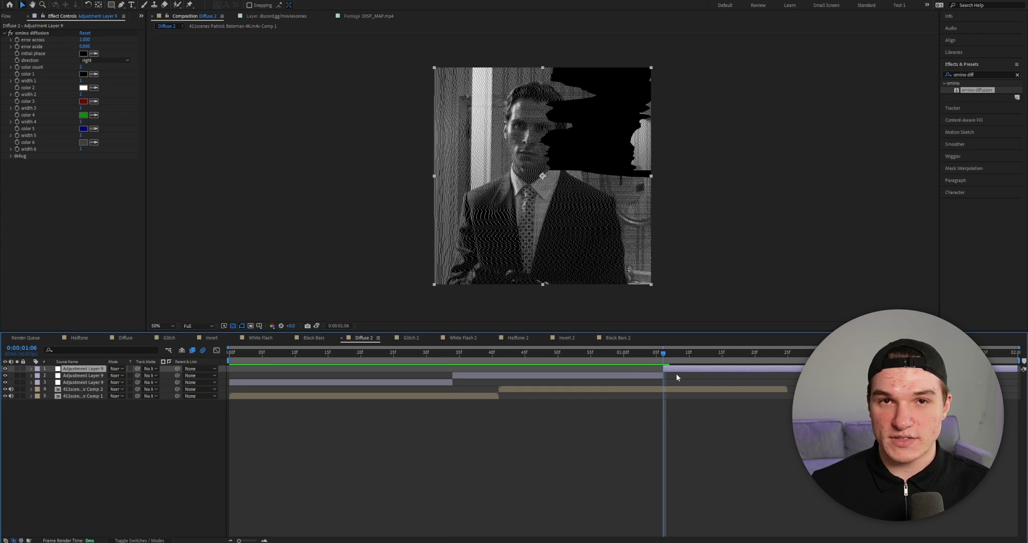
pyautogui.press('Delete')
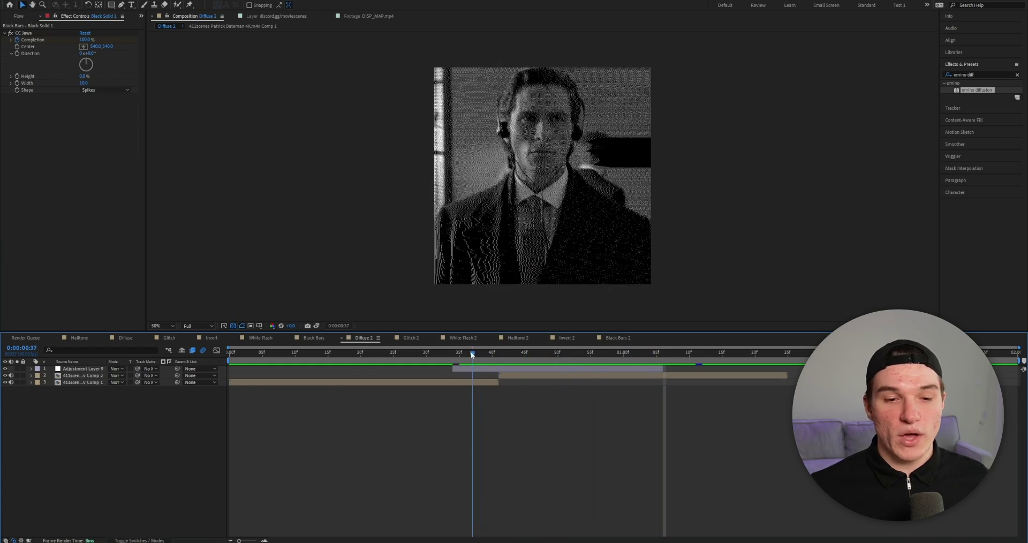
# - Enable keyframing for omino diffusion's error across at the clip cut, 0:00:00:41, and set it to 1.5
pyautogui.moveTo(472, 354)
pyautogui.mouseDown()
pyautogui.moveTo(511, 354)
pyautogui.moveTo(466, 354)
pyautogui.moveTo(499, 355)
pyautogui.moveTo(487, 358)
pyautogui.mouseUp()
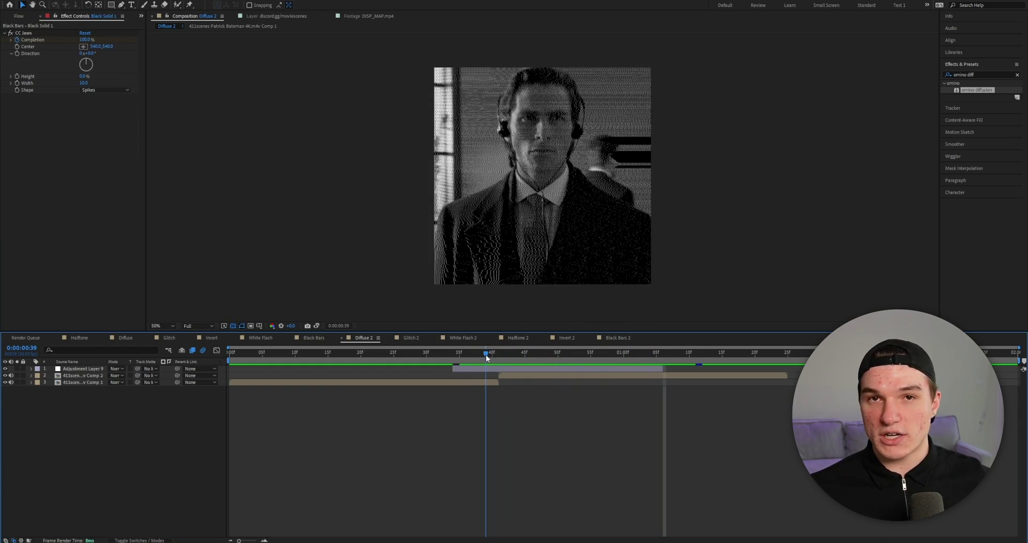
pyautogui.click(487, 369)
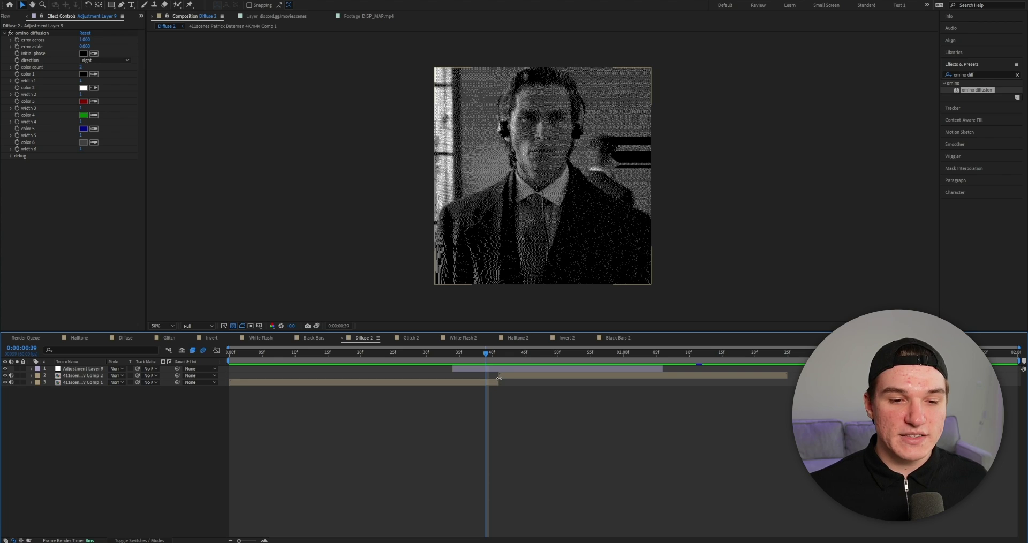
pyautogui.click(494, 369)
pyautogui.moveTo(486, 353); pyautogui.dragTo(498, 365)
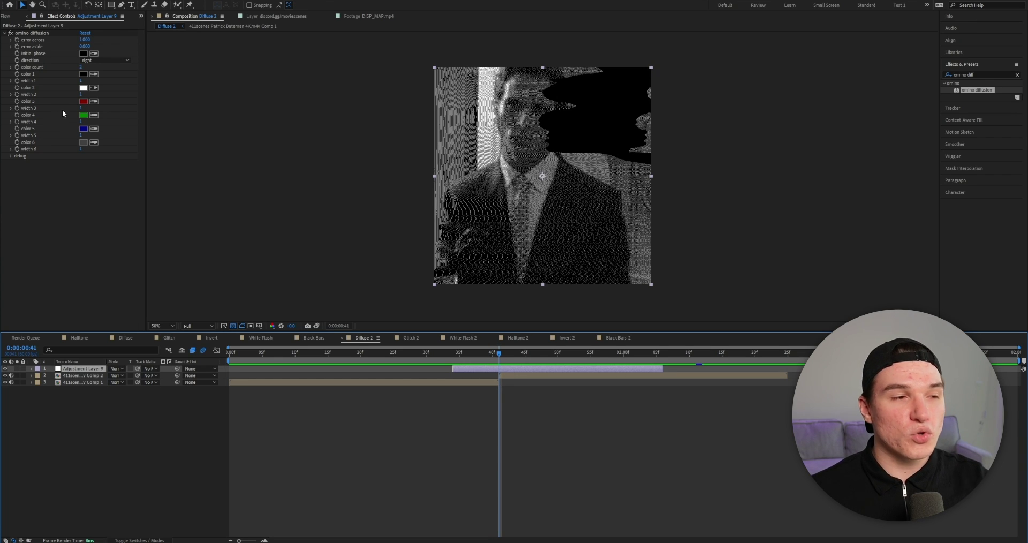
pyautogui.click(21, 41)
pyautogui.click(83, 40)
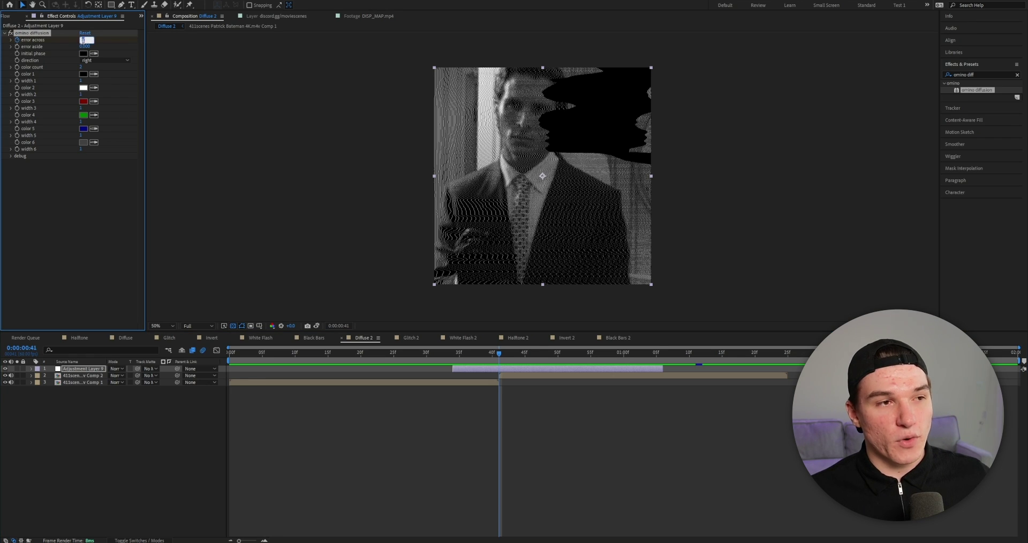
pyautogui.write('1.5')
pyautogui.press('Return')
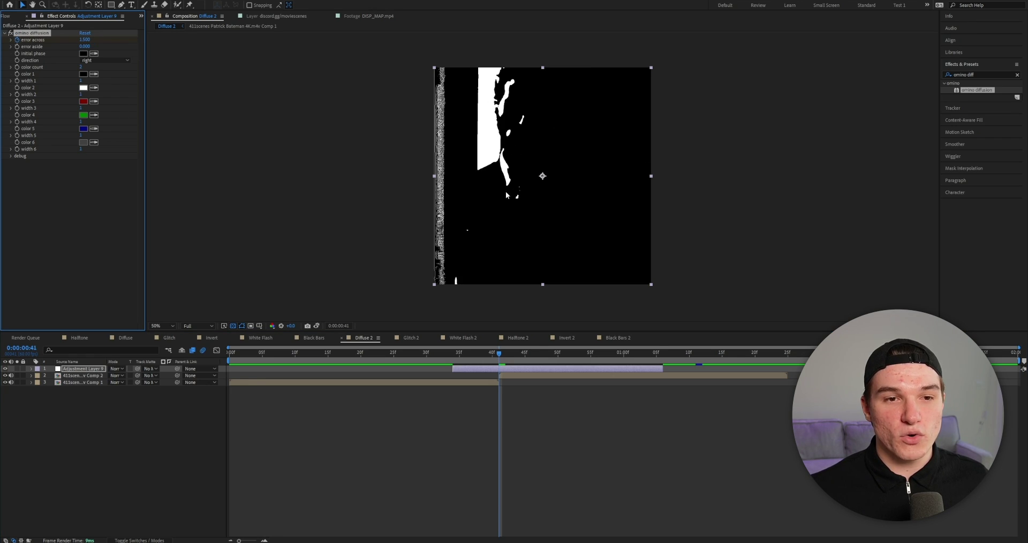
pyautogui.click(513, 239)
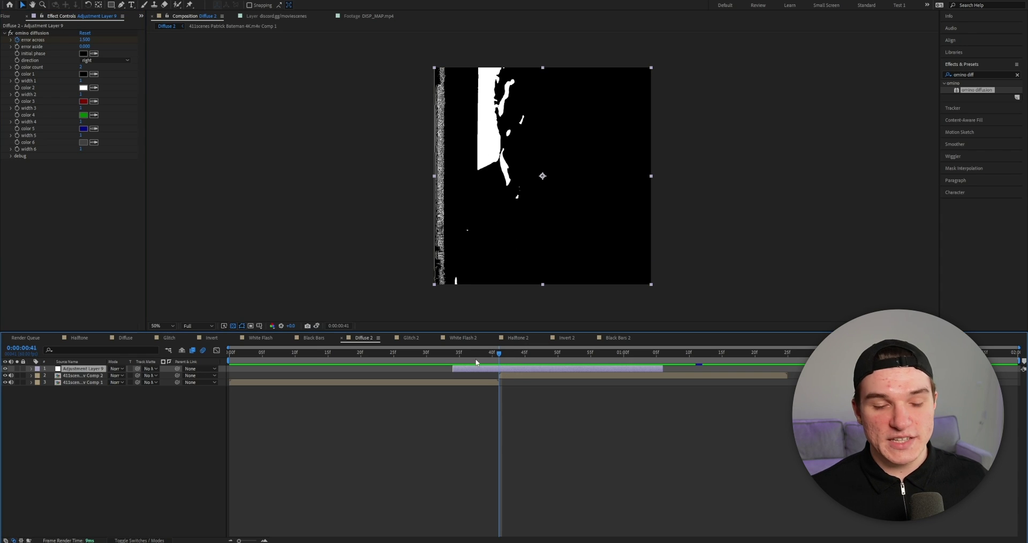
# - Reveal the adjustment layer's keyframes and set error across to 0.9 at the layer's start, 0:00:00:34
pyautogui.press('u')
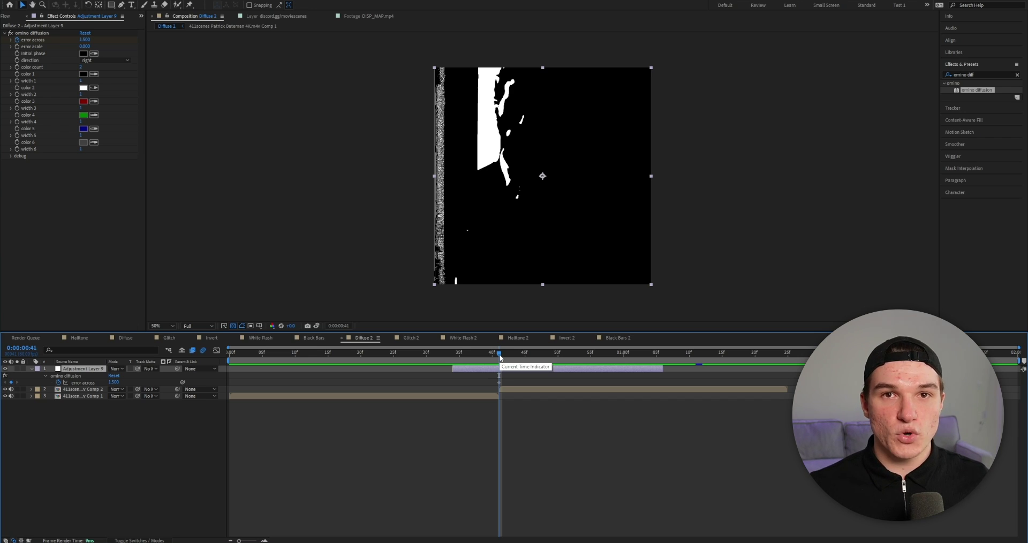
pyautogui.moveTo(500, 358); pyautogui.dragTo(453, 358)
pyautogui.click(113, 382)
pyautogui.write('0.9')
pyautogui.press('Return')
# - Set error across to 1 at 0:00:00:51, ten frames after the clip cut
pyautogui.moveTo(453, 355); pyautogui.dragTo(498, 355)
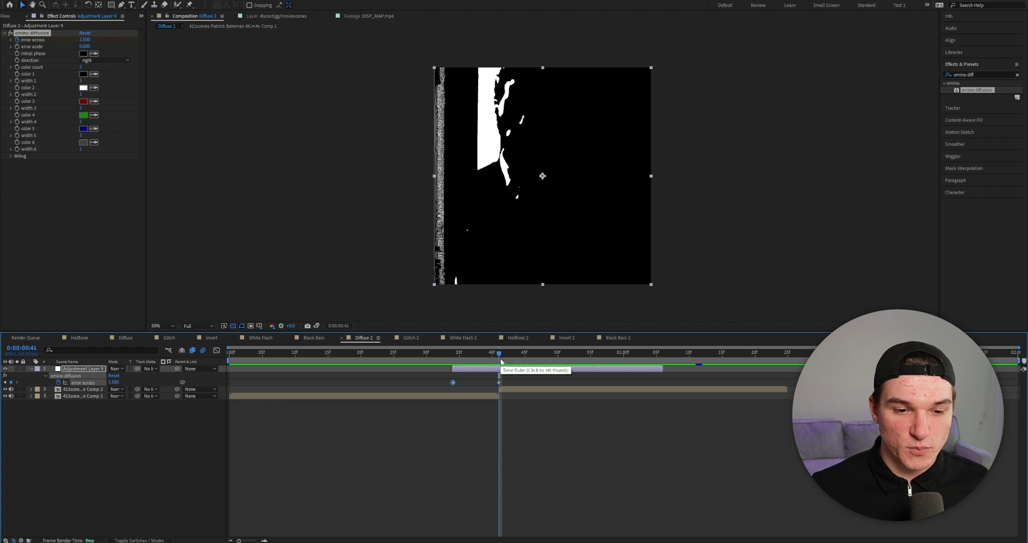
pyautogui.click(505, 354)
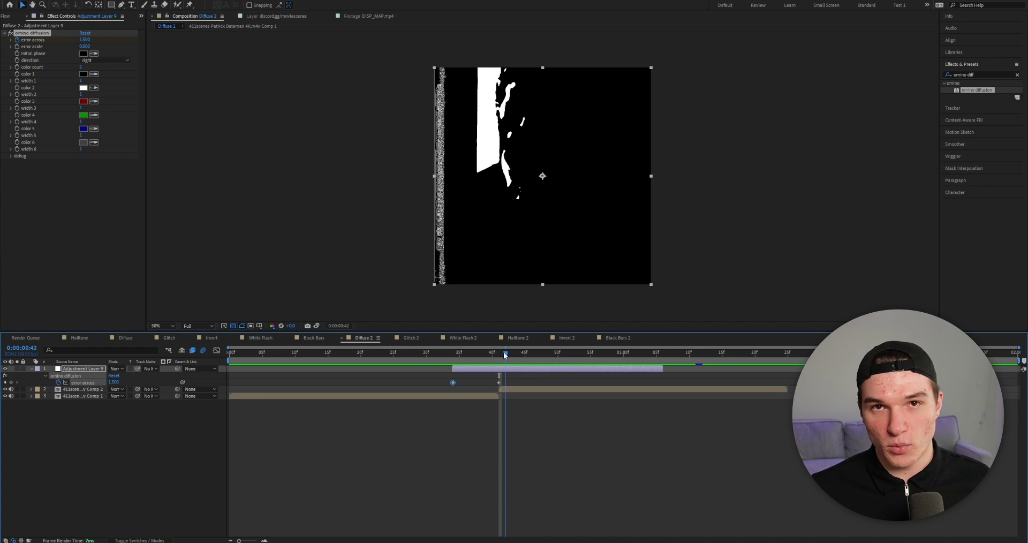
pyautogui.moveTo(504, 355); pyautogui.dragTo(563, 357)
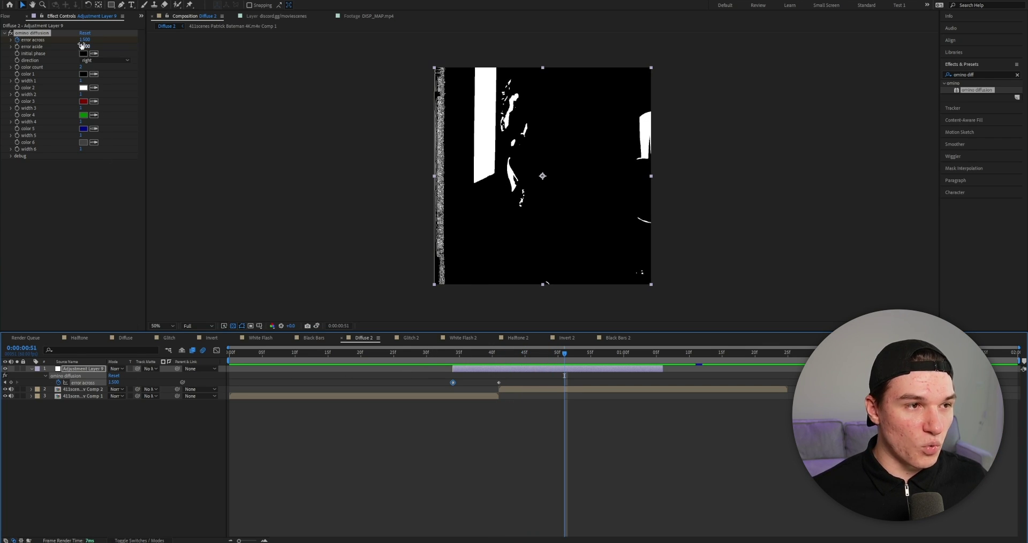
pyautogui.click(103, 48)
pyautogui.click(85, 40)
pyautogui.write('1')
pyautogui.press('Return')
# - Set error across to 0.9 at the adjustment layer's end, 0:00:01:06
pyautogui.moveTo(567, 355); pyautogui.dragTo(656, 348)
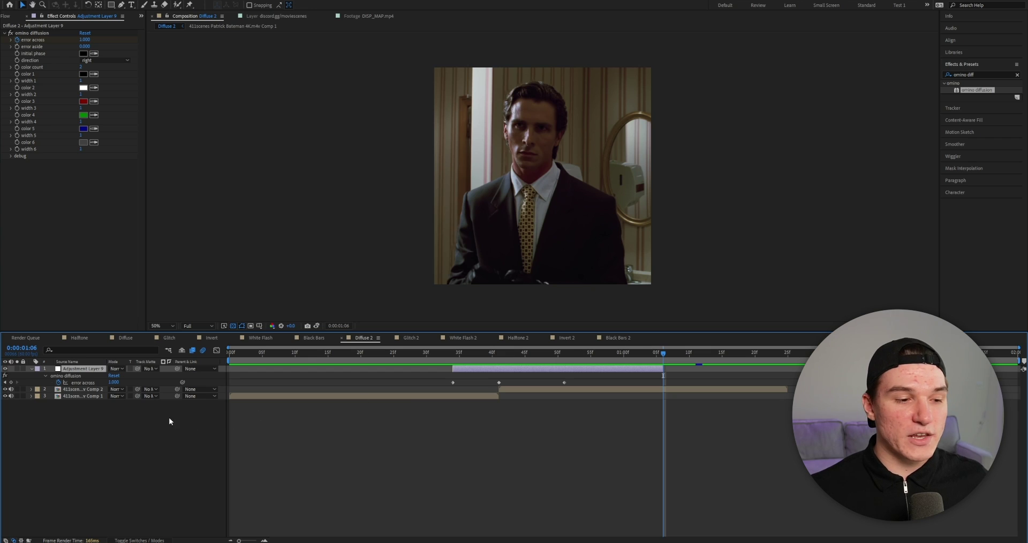
pyautogui.click(115, 381)
pyautogui.press('Return')
# - Keyframe the adjustment layer's opacity from 100% at 0:00:00:51 down to 0% at 0:00:01:06
pyautogui.press('j')
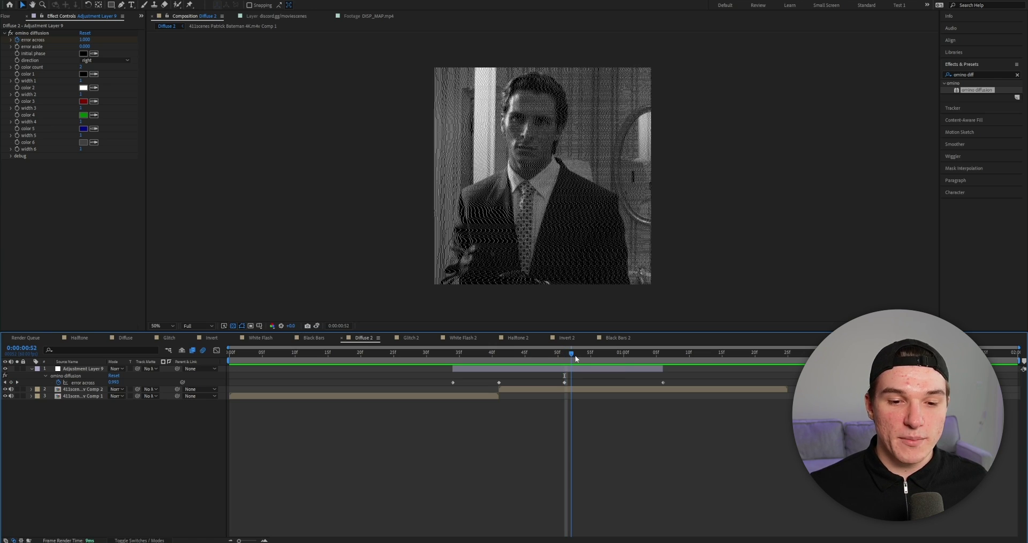
pyautogui.click(570, 368)
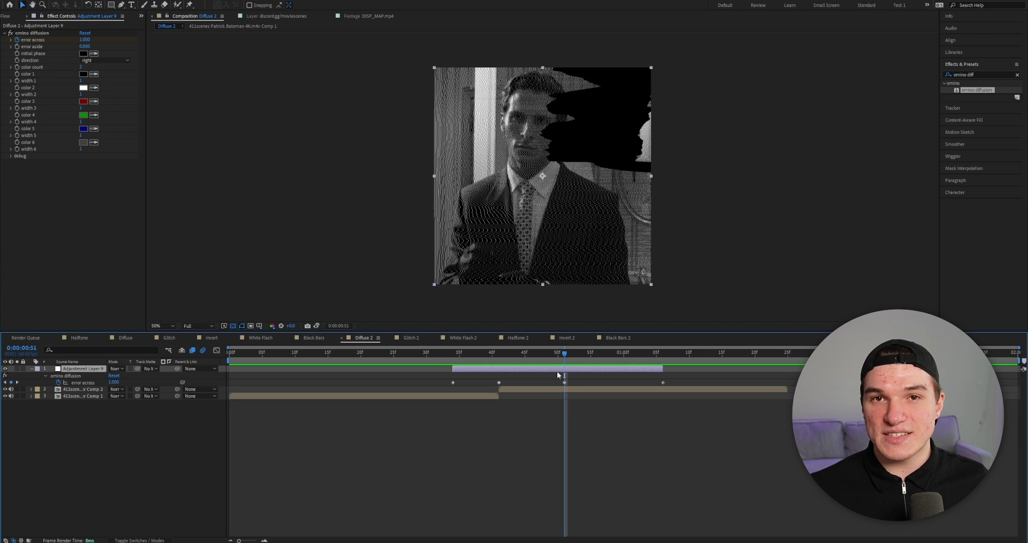
pyautogui.press('t')
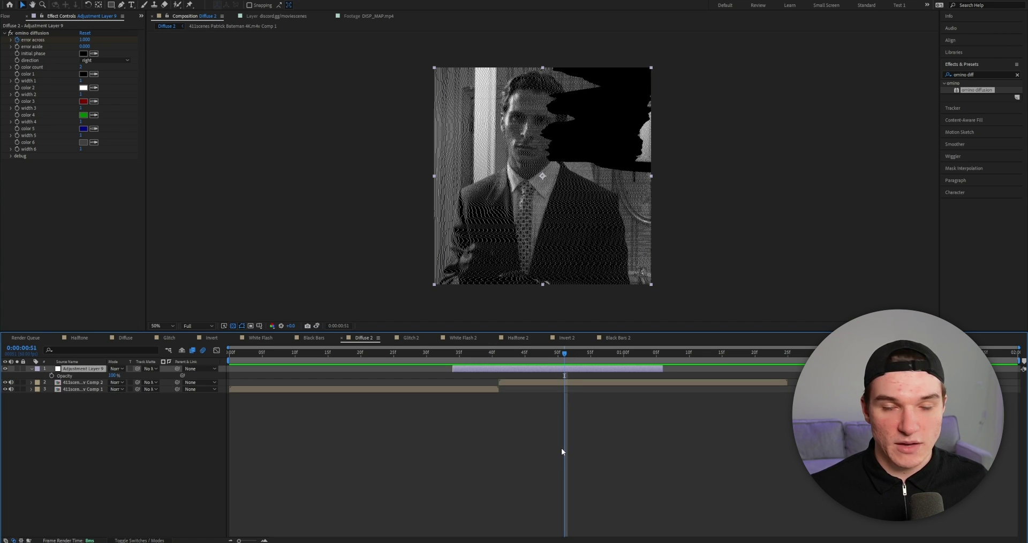
pyautogui.click(51, 375)
pyautogui.moveTo(553, 348); pyautogui.dragTo(664, 351)
pyautogui.click(113, 375)
pyautogui.write('0')
pyautogui.press('Return')
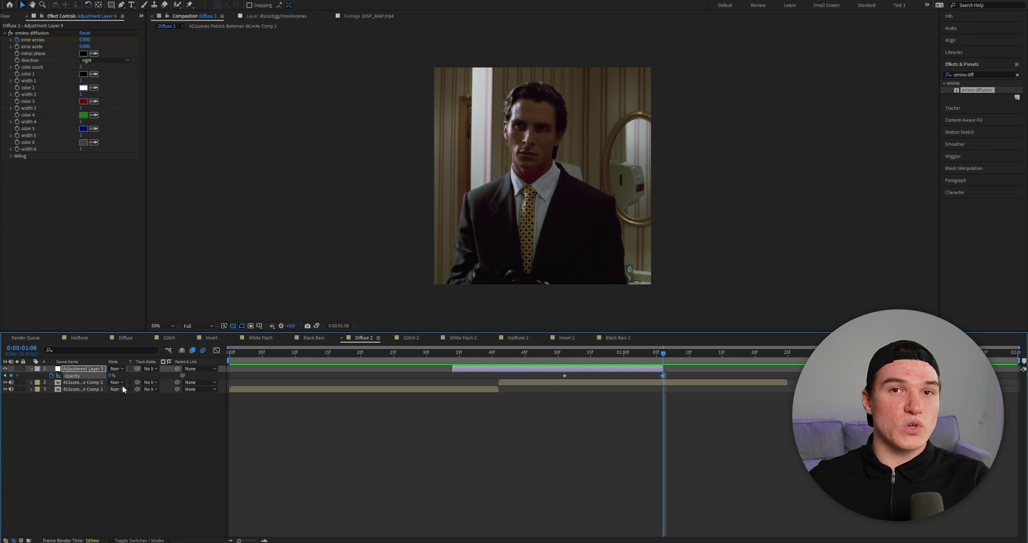
# - Apply Easy Ease to all error across and opacity keyframes on the adjustment layer, and preview the transition
pyautogui.click(521, 369)
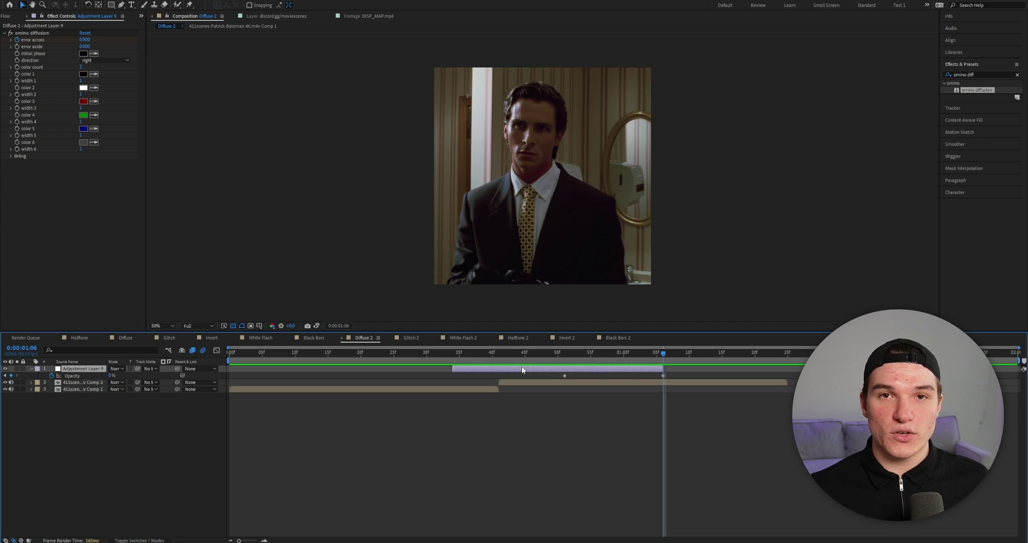
pyautogui.press('u')
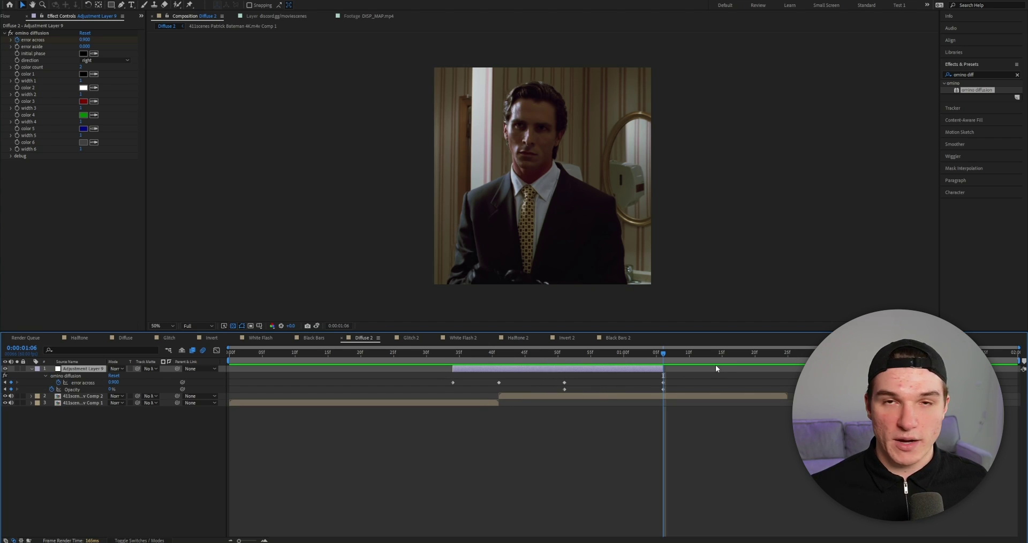
pyautogui.moveTo(689, 377); pyautogui.dragTo(429, 391)
pyautogui.rightClick(499, 382)
pyautogui.moveTo(541, 502)
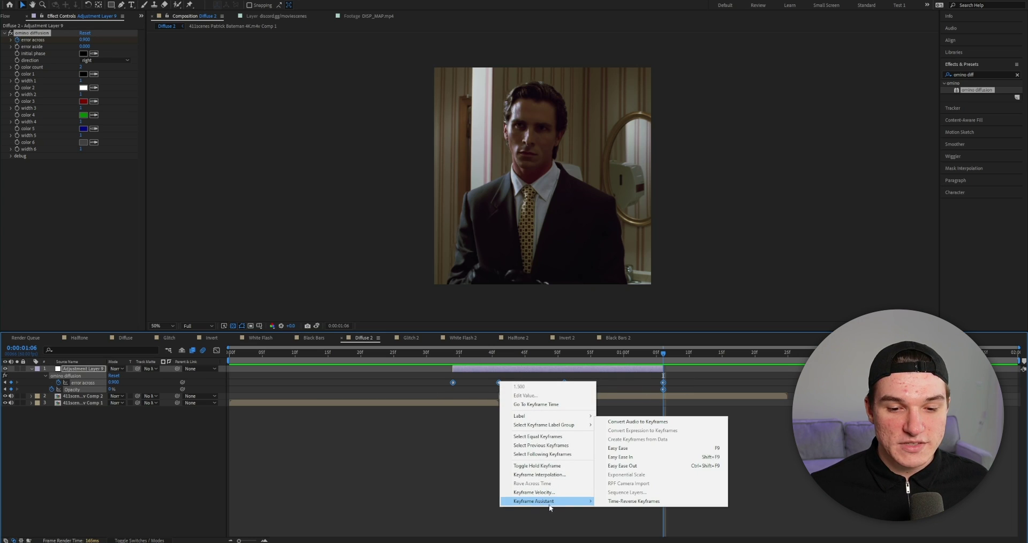
pyautogui.click(620, 448)
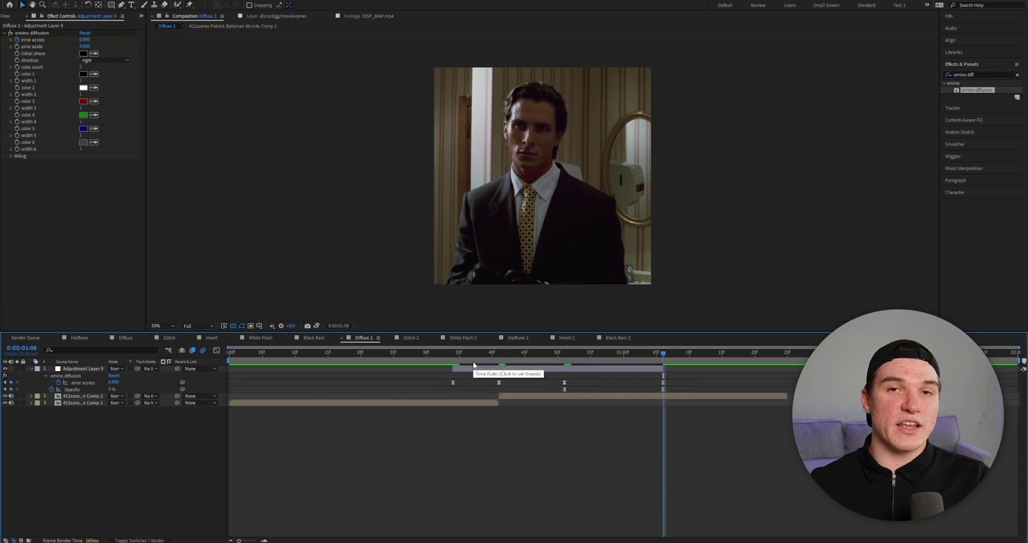
pyautogui.press('space')
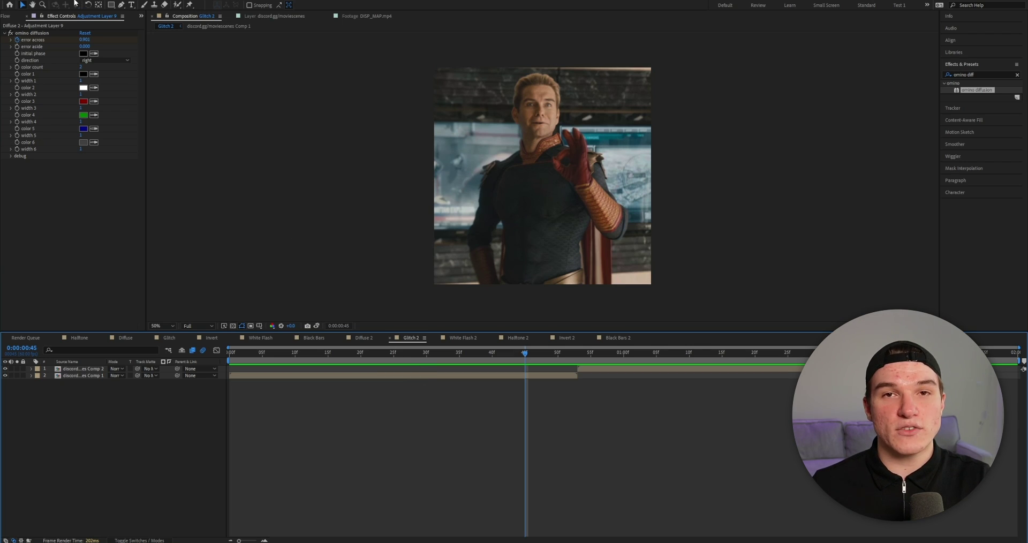
# - Add a new adjustment layer above the two clips in the Glitch 2 composition
pyautogui.click(66, 1)
pyautogui.moveTo(107, 5)
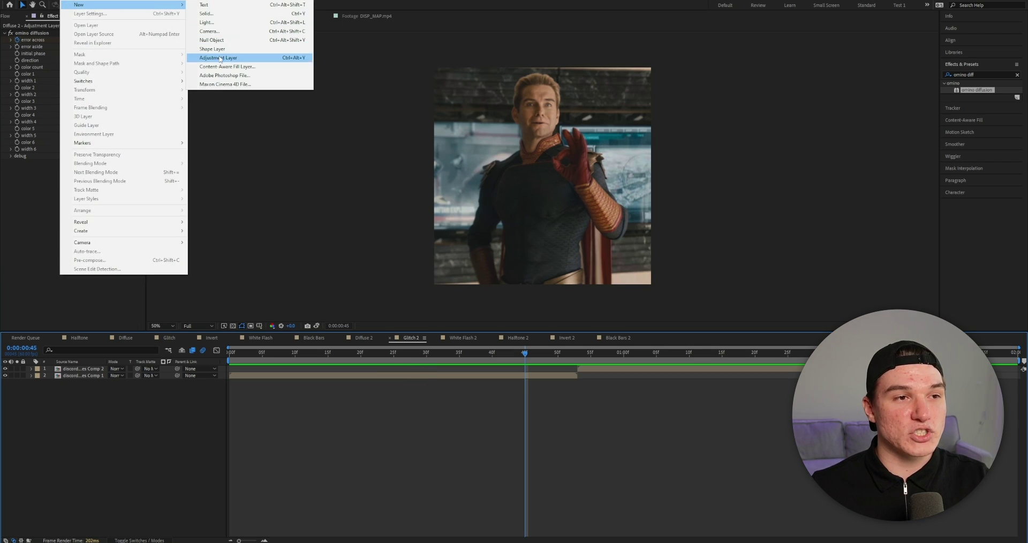
pyautogui.click(246, 57)
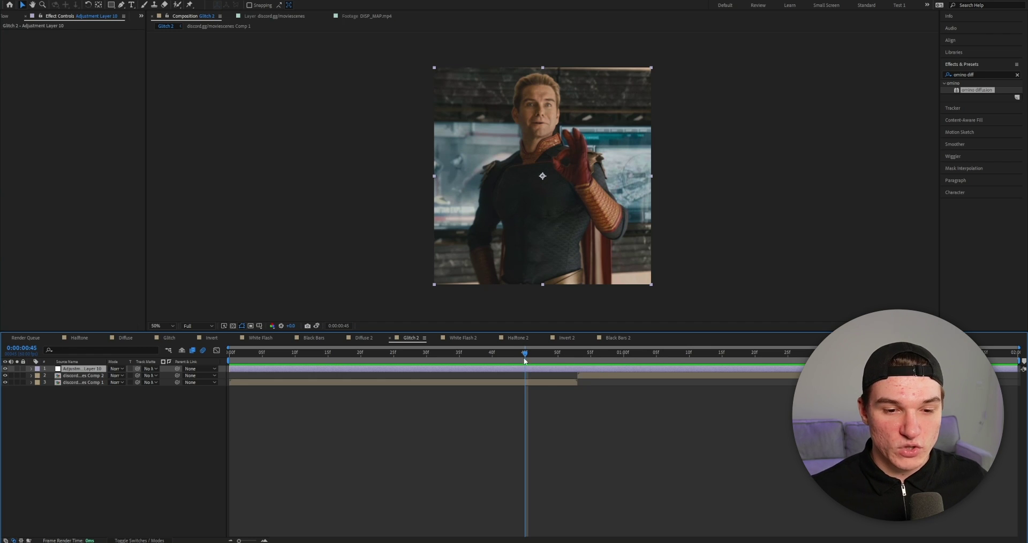
# - Trim the Glitch 2 adjustment layer to run from 0:00:00:45 to 0:00:01:15, removing the parts outside that range
pyautogui.hotkey('ctrl', 'shift', 'd')
pyautogui.moveTo(523, 362); pyautogui.dragTo(722, 370)
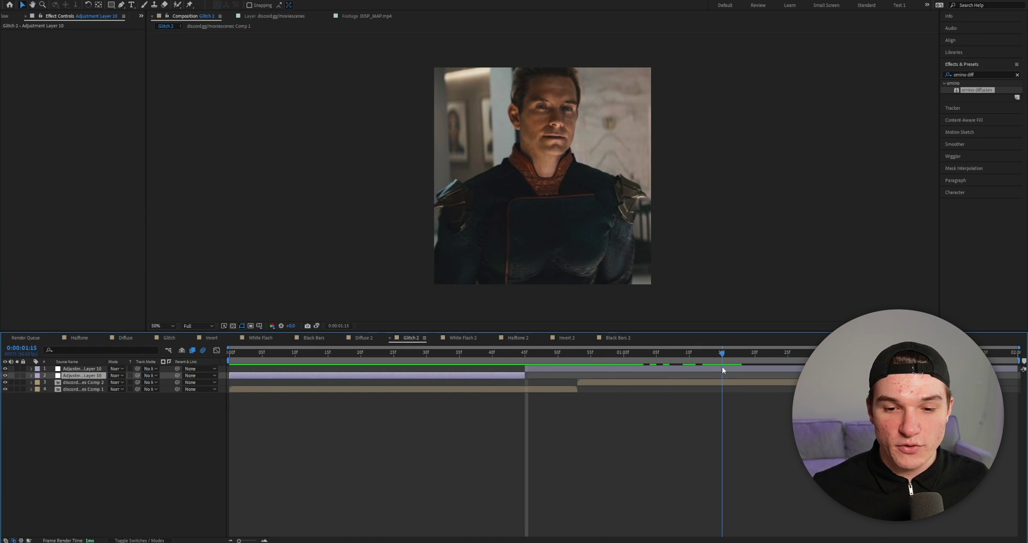
pyautogui.click(722, 369)
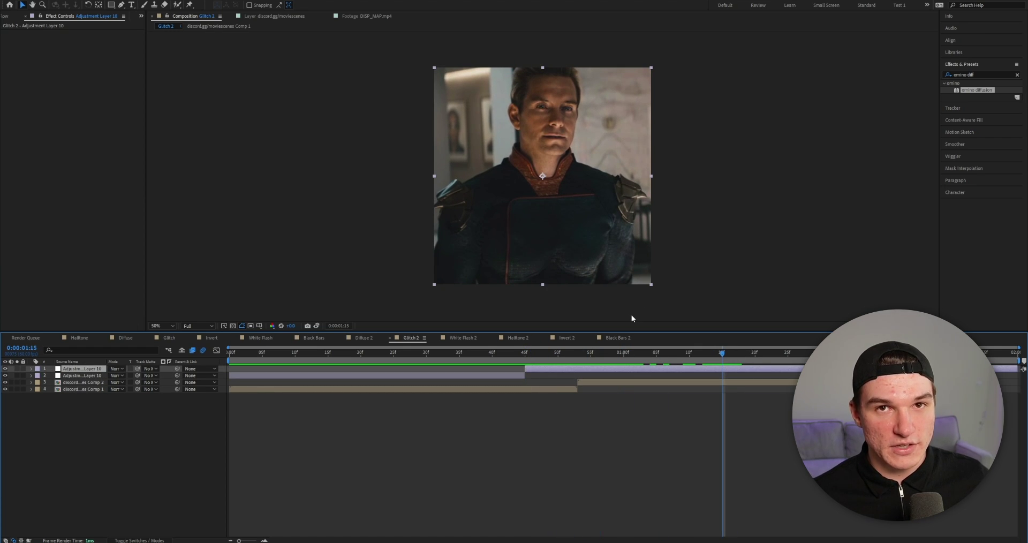
pyautogui.press('Delete')
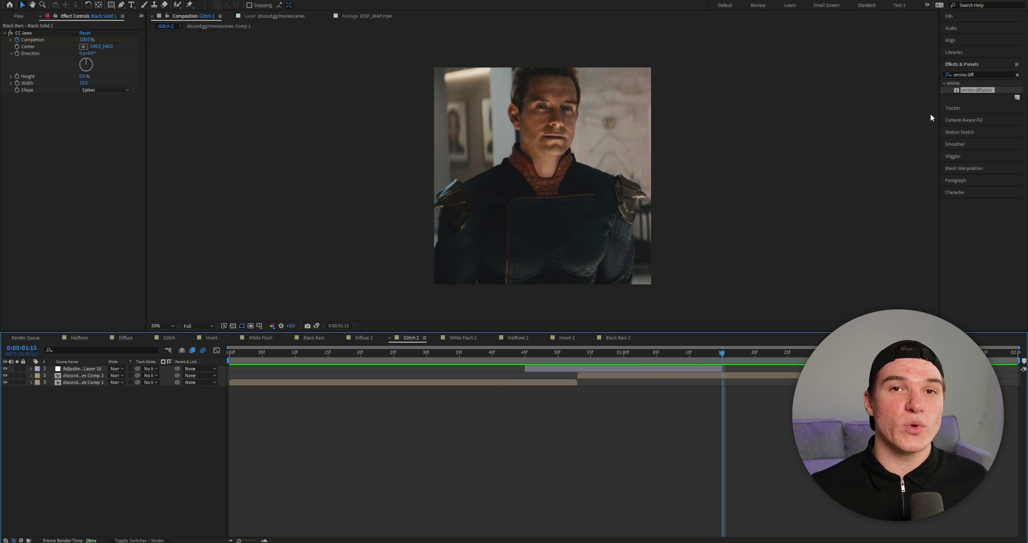
# - Find the Glitchify effect, apply it to the Glitch 2 adjustment layer, and preview the result
pyautogui.click(978, 78)
pyautogui.doubleClick(982, 75)
pyautogui.write('glitchify')
pyautogui.moveTo(969, 90); pyautogui.dragTo(648, 364)
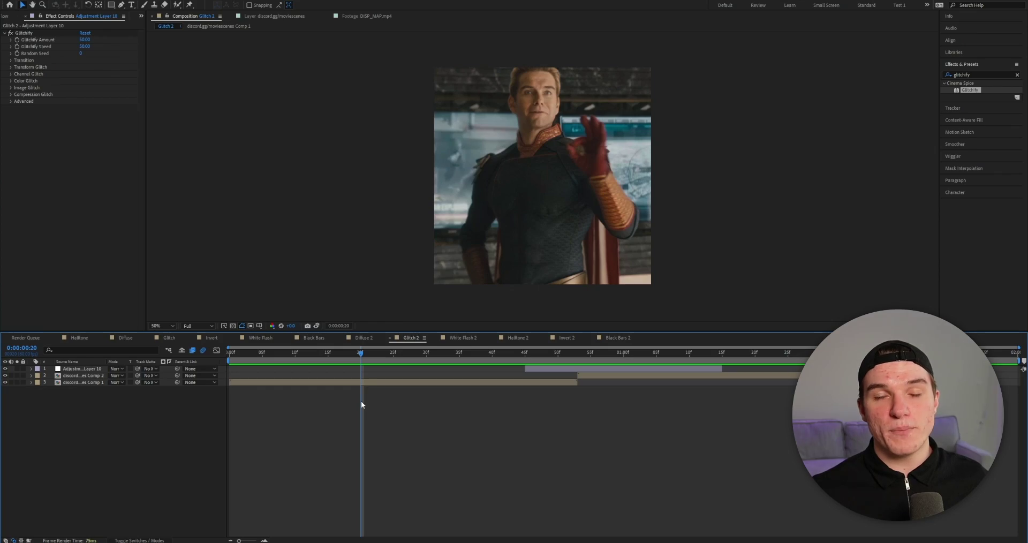
pyautogui.press('space')
pyautogui.press('space')
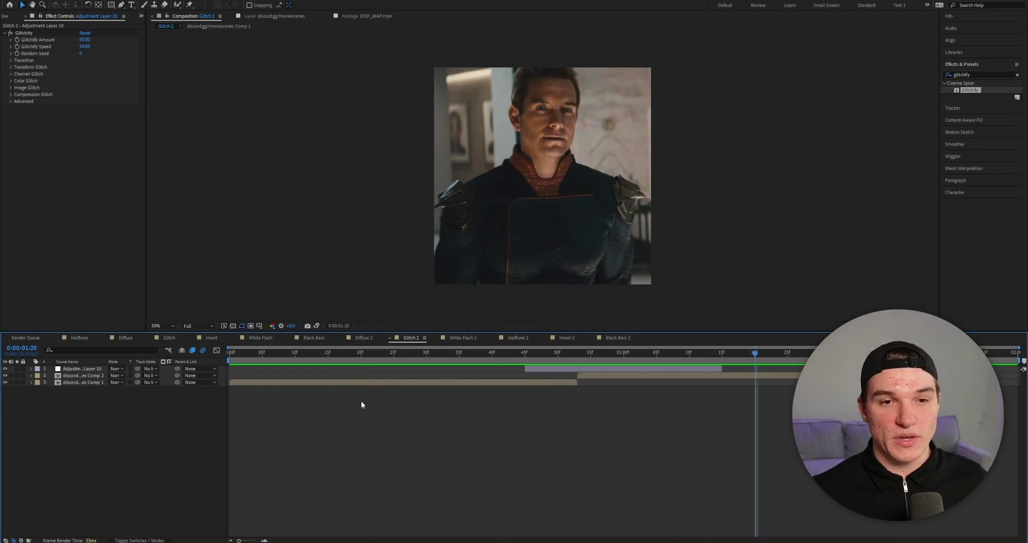
# - Add a Glitchify Amount keyframe of 0 at 0:00:00:45, the start of the adjustment layer
pyautogui.click(528, 354)
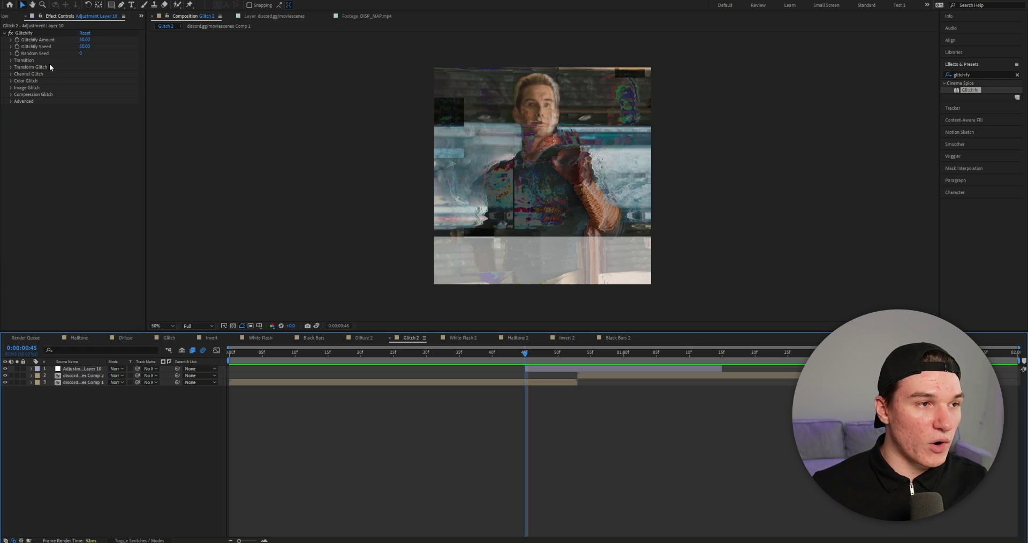
pyautogui.click(17, 40)
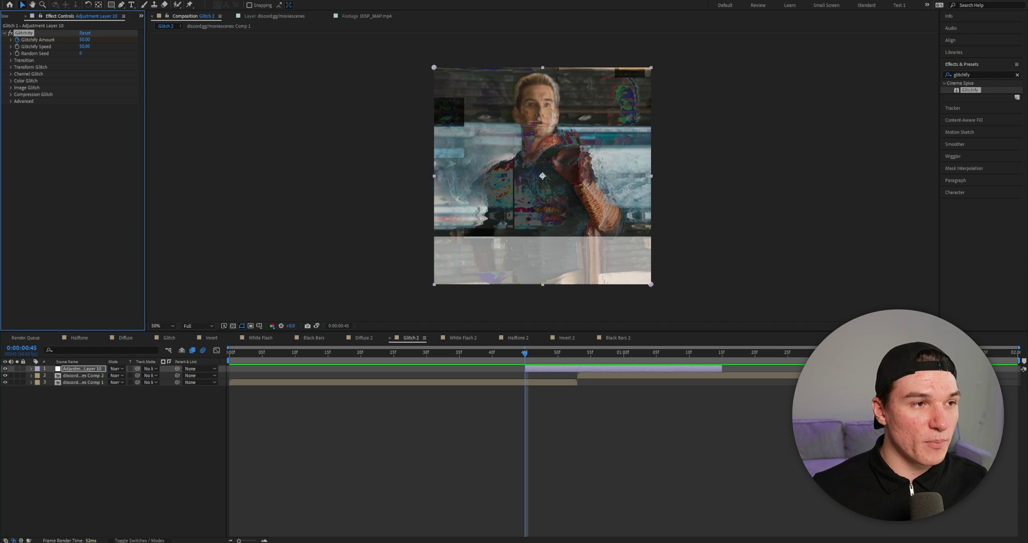
pyautogui.write('0')
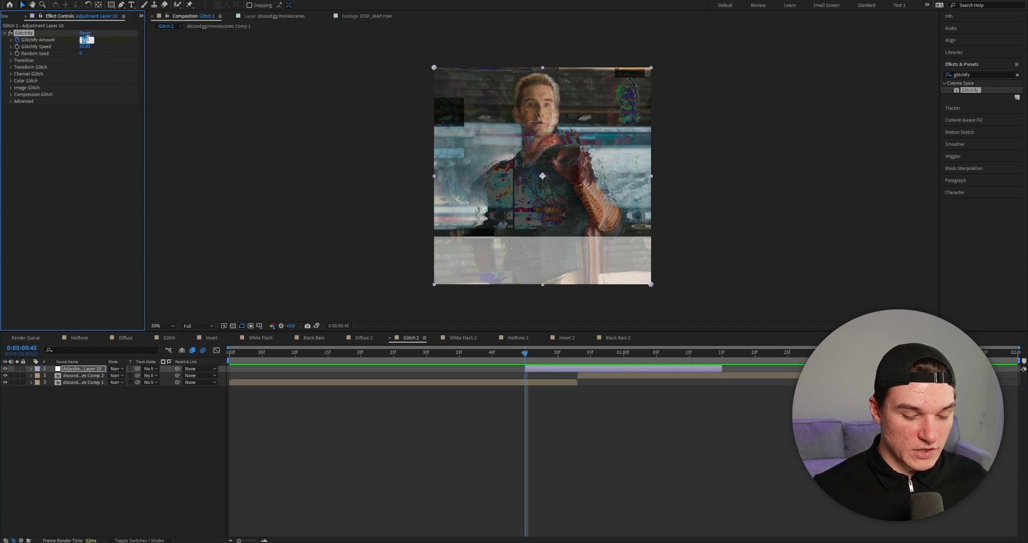
pyautogui.press('Return')
pyautogui.click(421, 340)
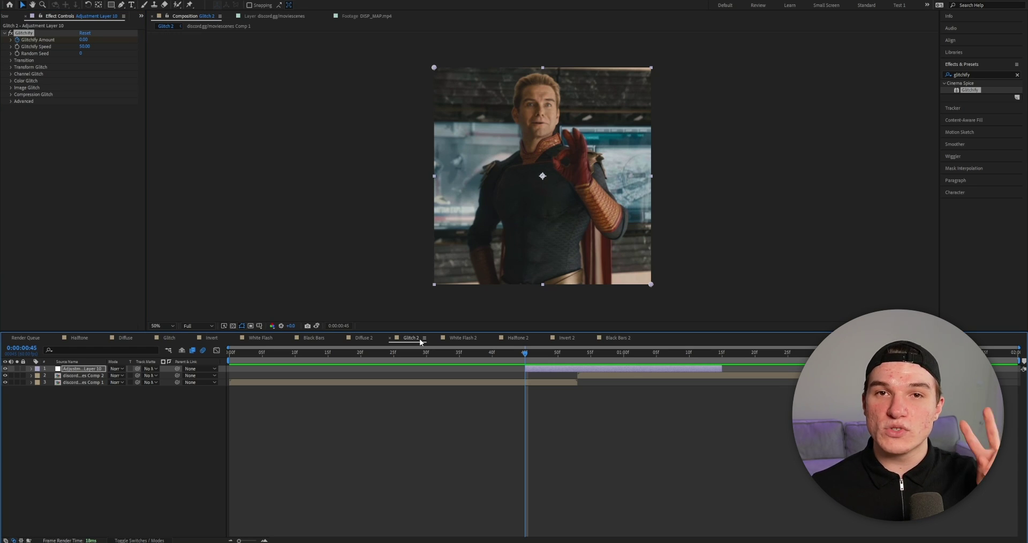
# - Reveal the adjustment layer's keyframes and set Glitchify Amount to 60 at the cut between the clips, 0:00:00:53
pyautogui.moveTo(570, 355); pyautogui.dragTo(578, 354)
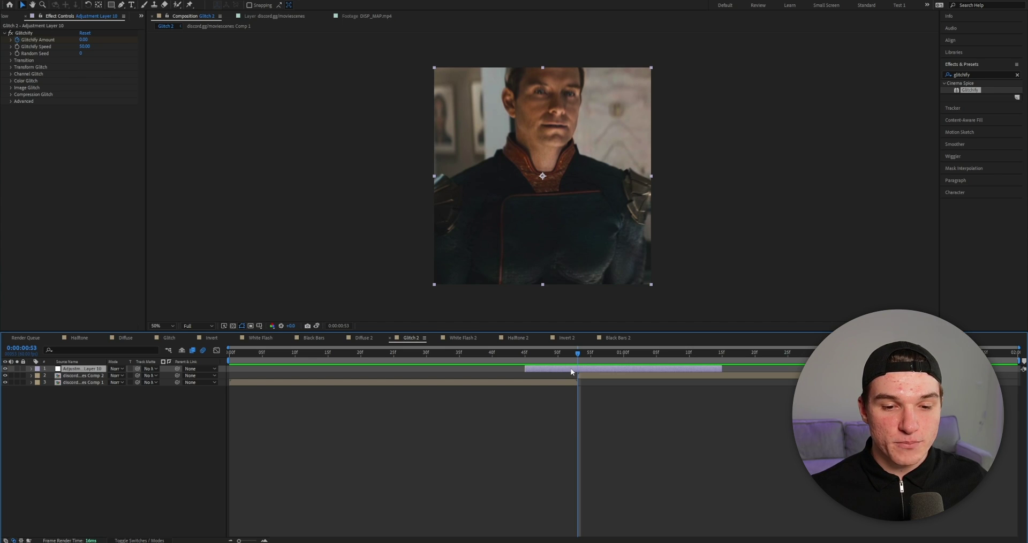
pyautogui.press('u')
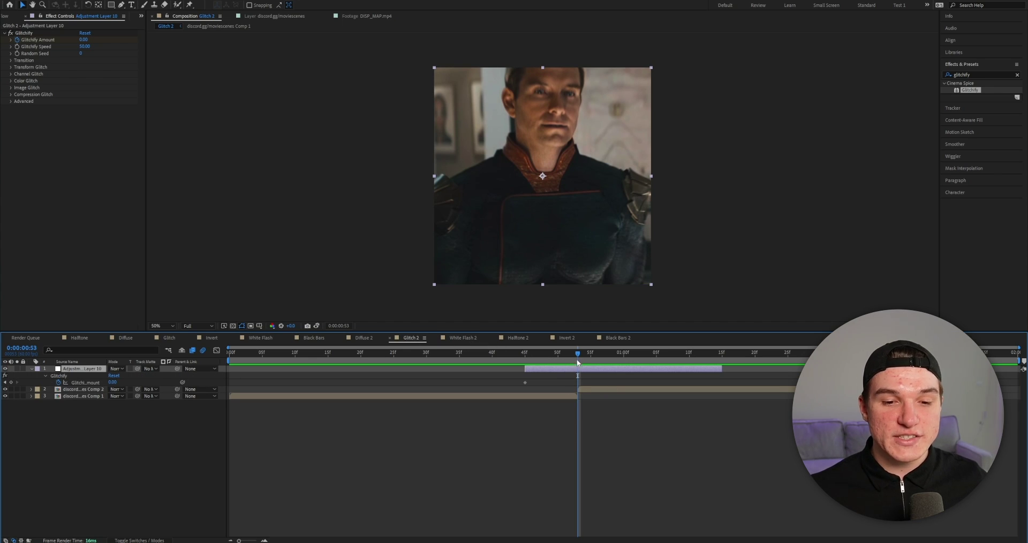
pyautogui.click(83, 39)
pyautogui.write('60')
pyautogui.press('Return')
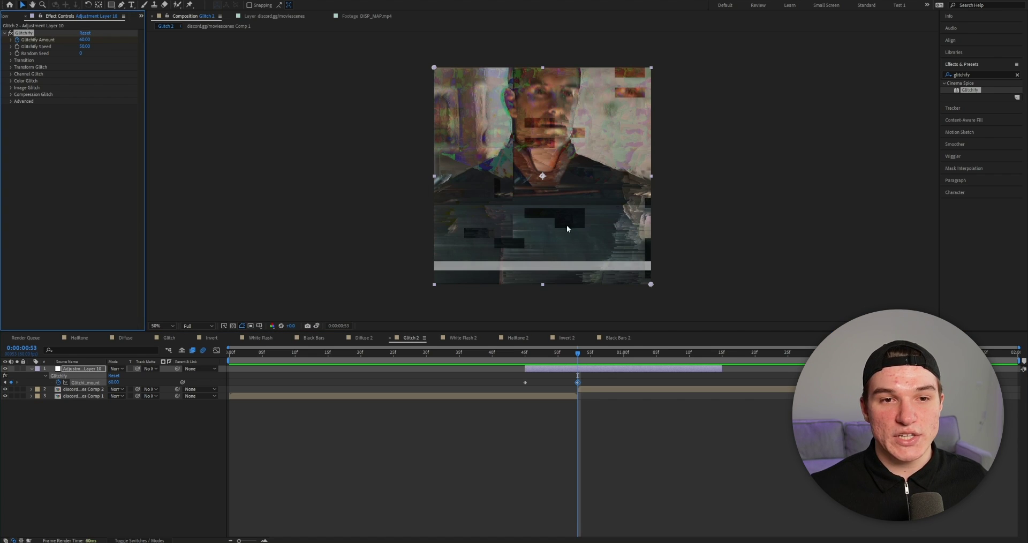
# - Keyframe Glitchify Amount at 5 at 0:00:00:58
pyautogui.click(578, 355)
pyautogui.moveTo(578, 356); pyautogui.dragTo(609, 360)
pyautogui.click(113, 381)
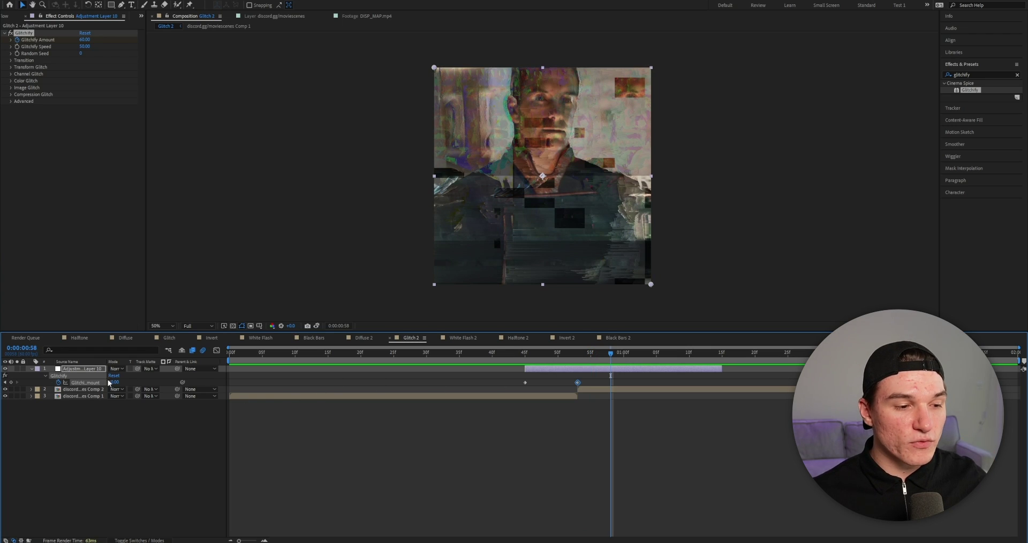
pyautogui.write('5')
pyautogui.click(405, 480)
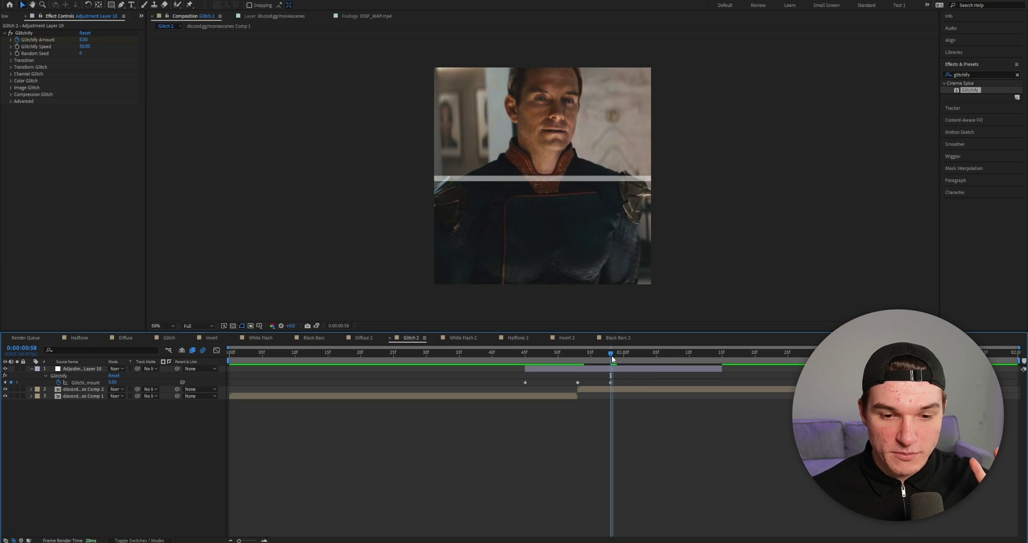
# - Keyframe Glitchify Amount at 20 two frames further on, at 0:00:01:00
pyautogui.press('pagedown')
pyautogui.press('pagedown')
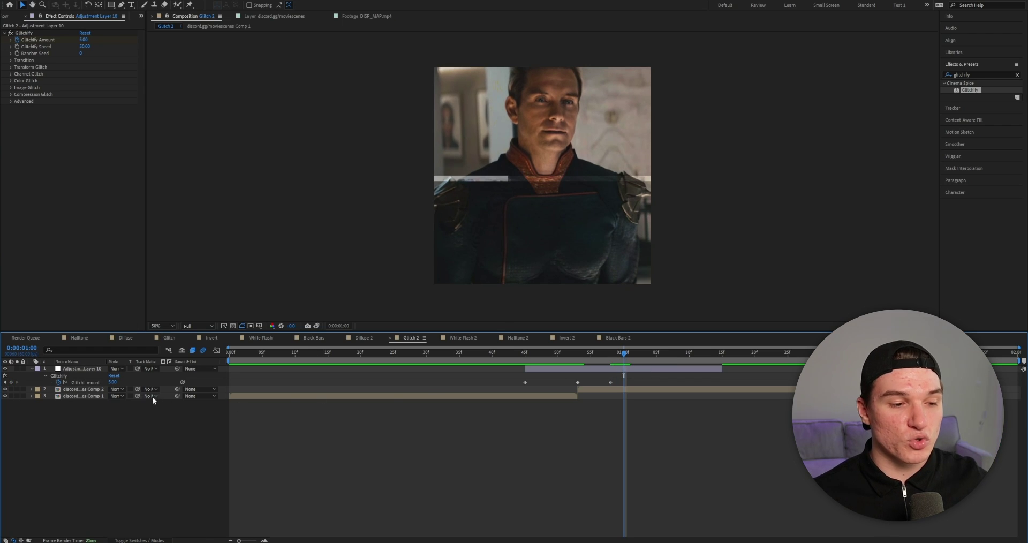
pyautogui.click(113, 382)
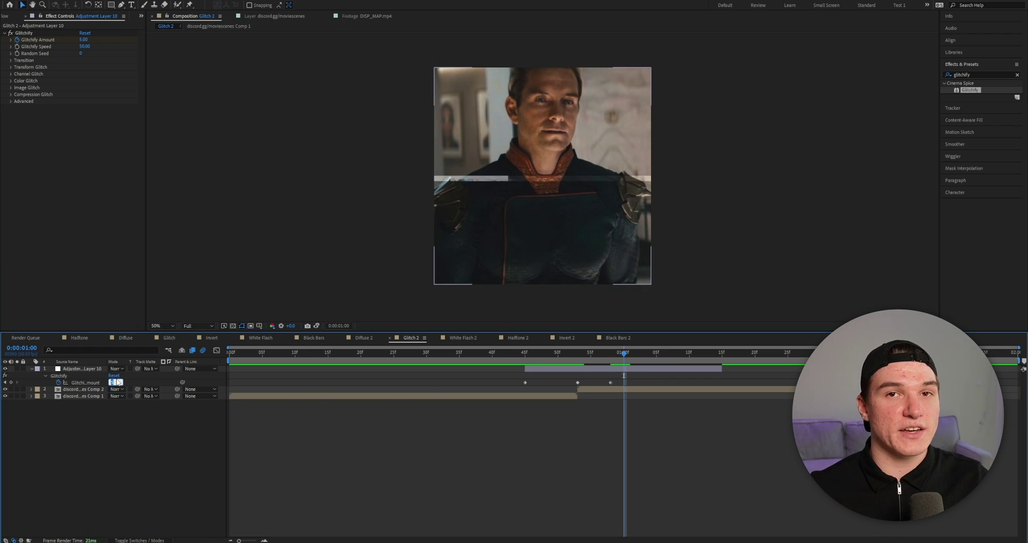
pyautogui.write('20')
pyautogui.press('Return')
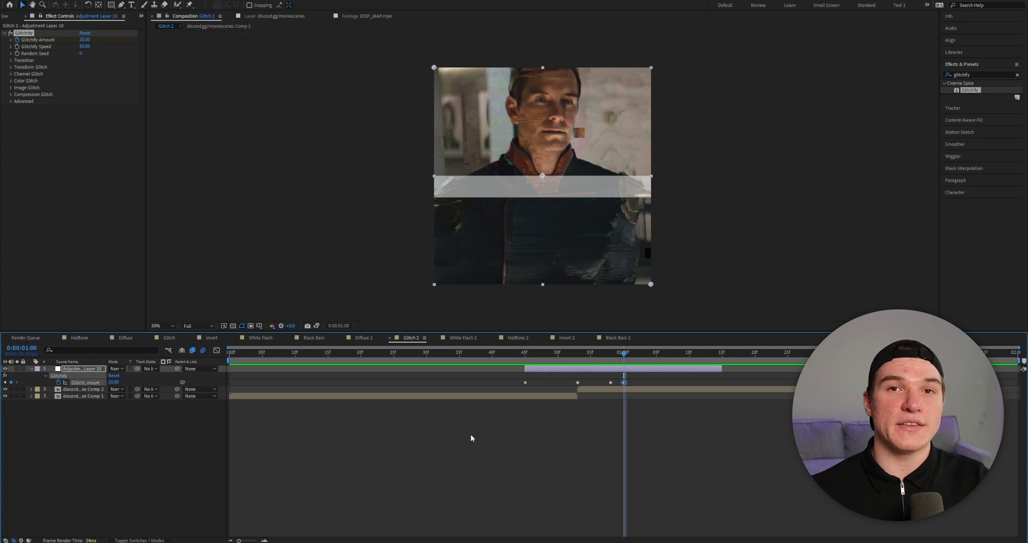
# - Keyframe Glitchify Amount at 0 at the end of the adjustment layer, 0:00:01:15
pyautogui.moveTo(624, 353); pyautogui.dragTo(721, 354)
pyautogui.click(114, 382)
pyautogui.write('0')
pyautogui.press('Return')
# - Apply Easy Ease to all Glitchify Amount keyframes and preview the glitch transition from the start
pyautogui.moveTo(689, 390); pyautogui.dragTo(511, 396)
pyautogui.rightClick(525, 382)
pyautogui.moveTo(577, 501)
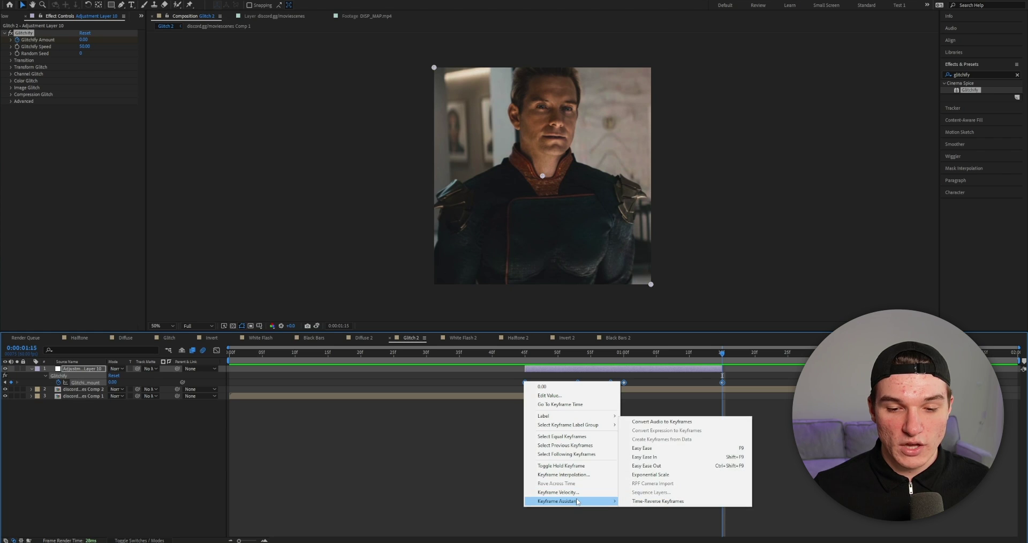
pyautogui.click(644, 449)
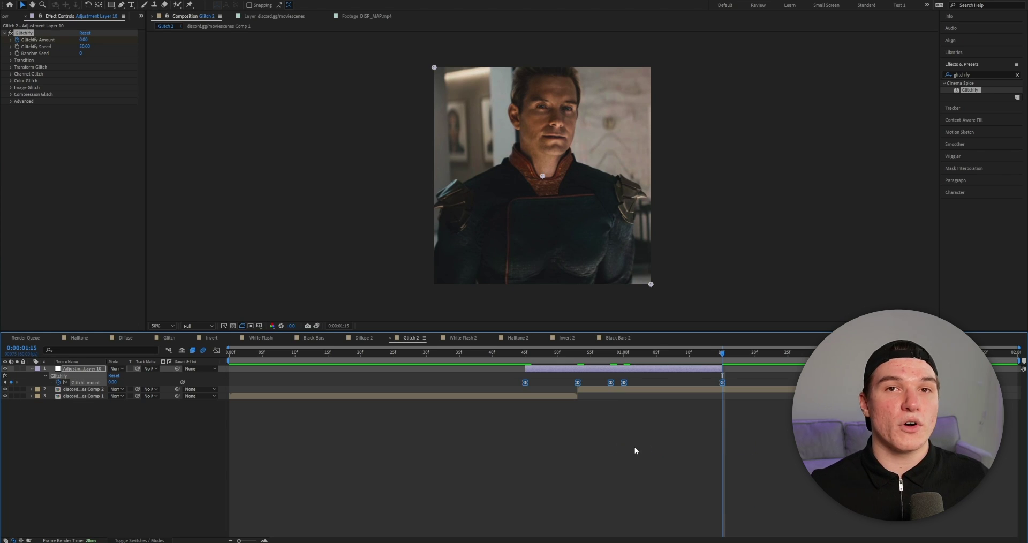
pyautogui.click(635, 449)
pyautogui.press('Home')
pyautogui.press('space')
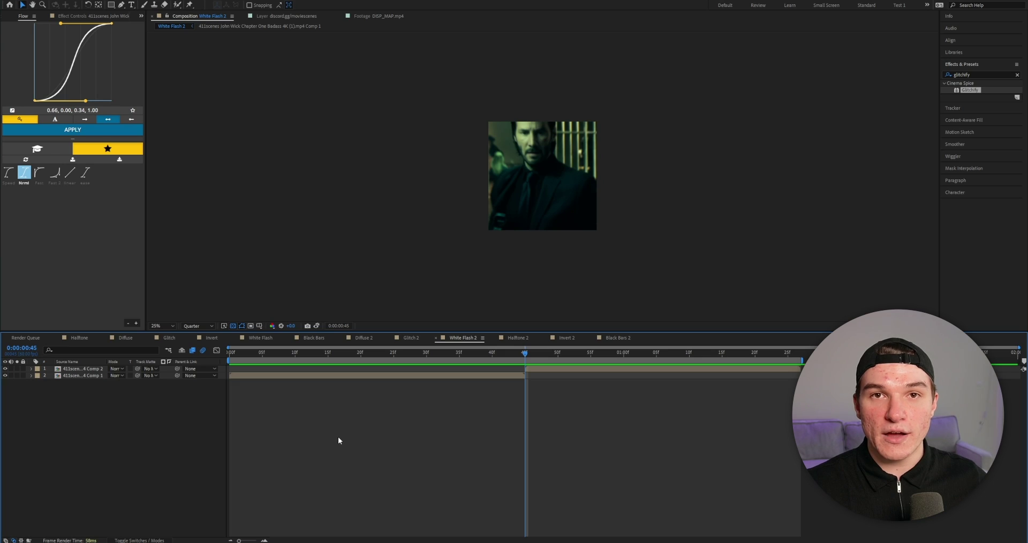
# - Create a white solid layer above the two clips in the White Flash 2 composition
pyautogui.click(74, 2)
pyautogui.moveTo(75, 4)
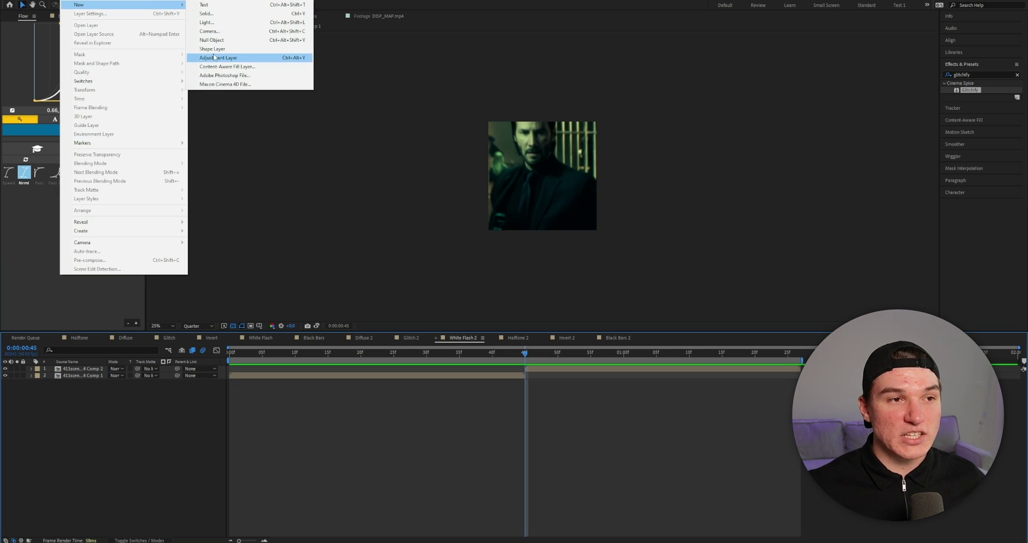
pyautogui.click(218, 16)
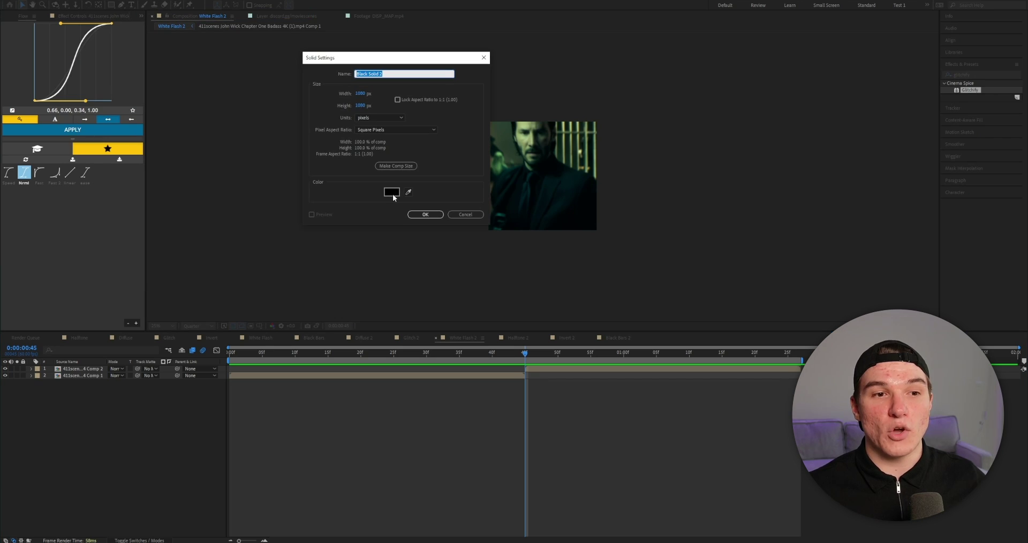
pyautogui.click(391, 193)
pyautogui.click(250, 112)
pyautogui.press('Return')
pyautogui.press('Return')
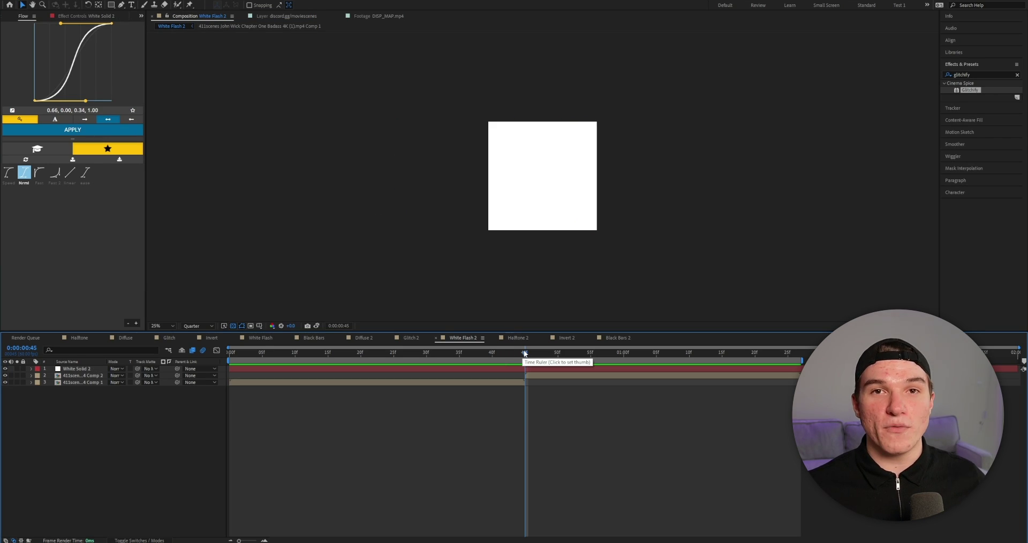
# - Trim the white solid to run from 0:00:00:35 to 0:00:01:00, deleting the split-off part before that range
pyautogui.moveTo(525, 354)
pyautogui.mouseDown()
pyautogui.moveTo(463, 351)
pyautogui.moveTo(525, 353)
pyautogui.mouseUp()
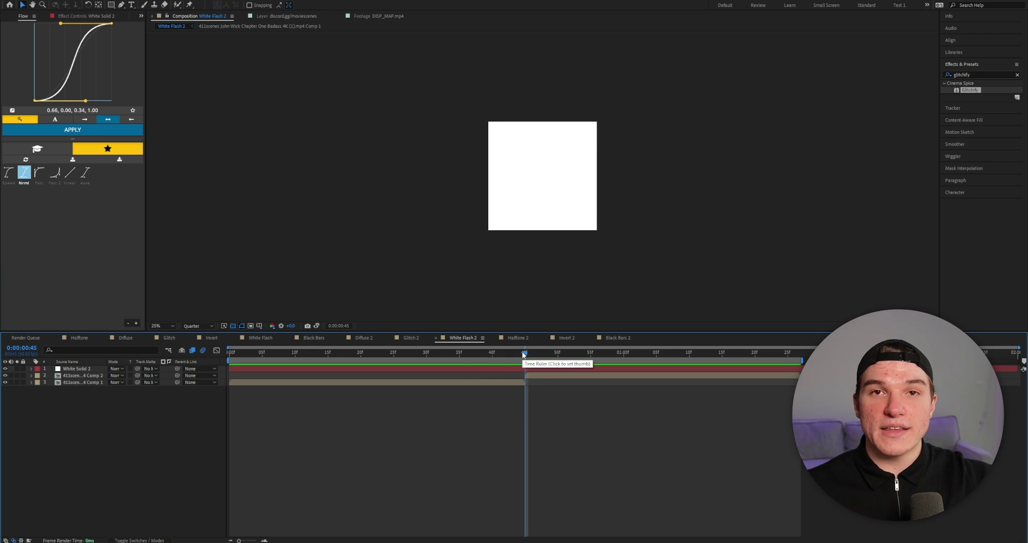
pyautogui.click(460, 352)
pyautogui.click(461, 368)
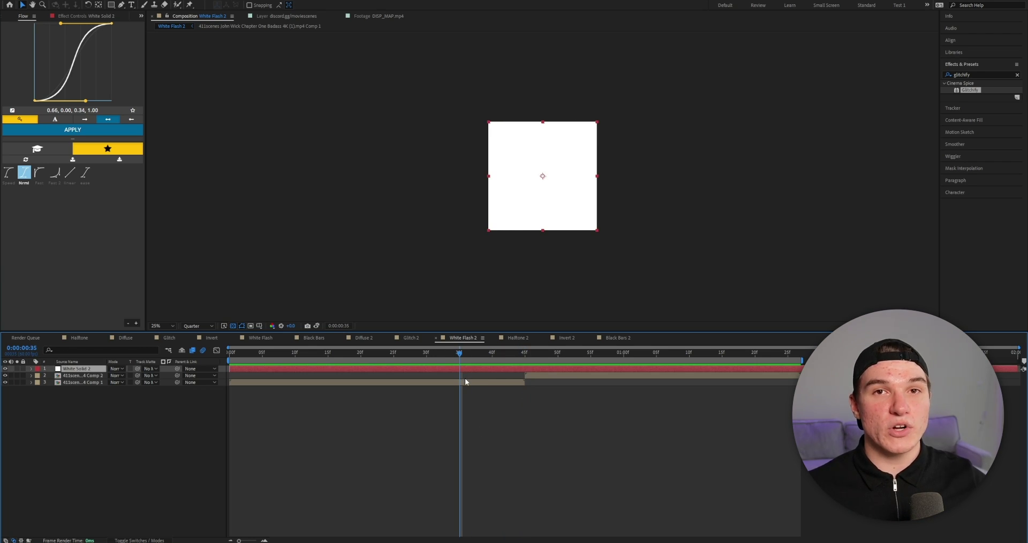
pyautogui.hotkey('ctrl', 'shift', 'd')
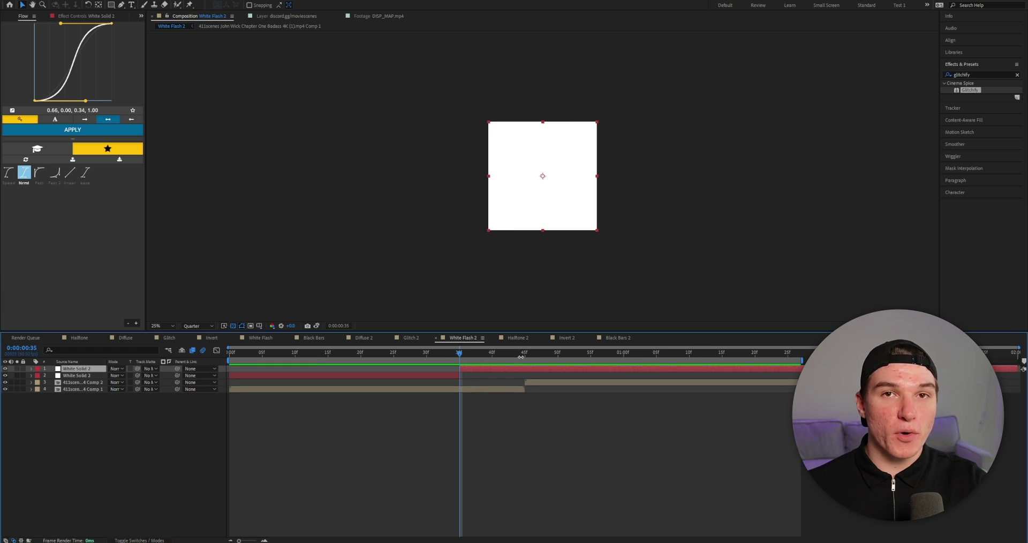
pyautogui.click(624, 352)
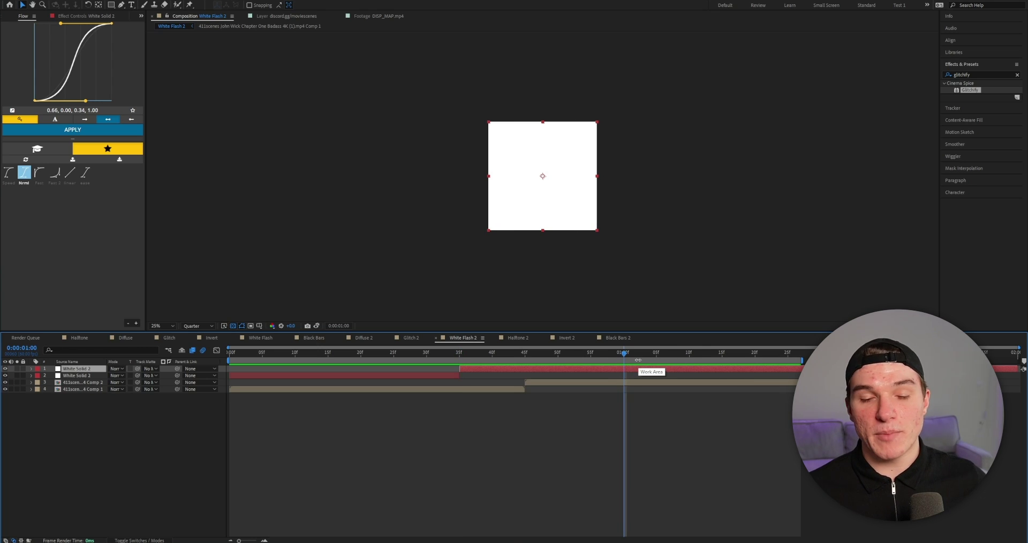
pyautogui.hotkey('alt', ']')
pyautogui.click(425, 376)
pyautogui.press('Delete')
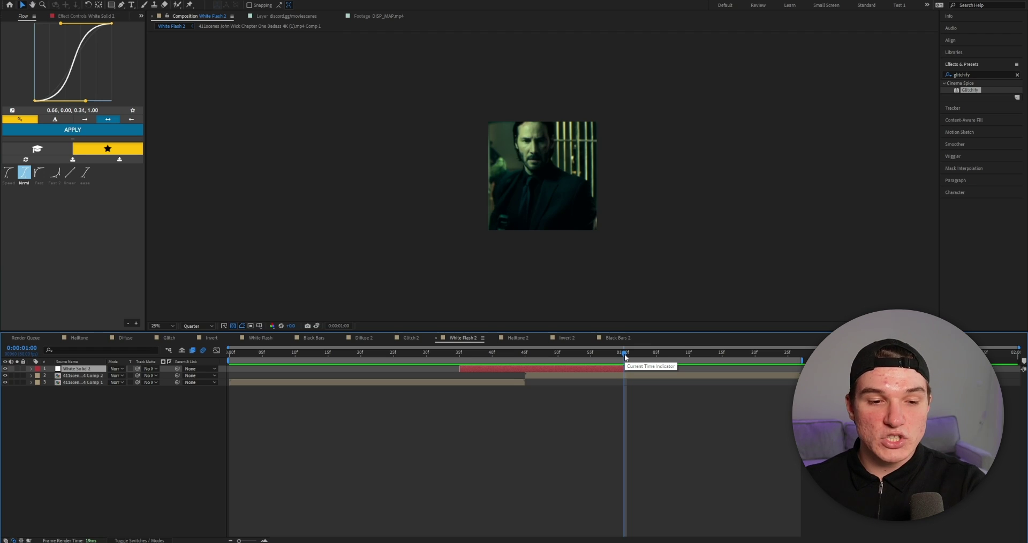
# - Add an opacity keyframe of 0% to the white solid at its start, 0:00:00:35
pyautogui.click(461, 355)
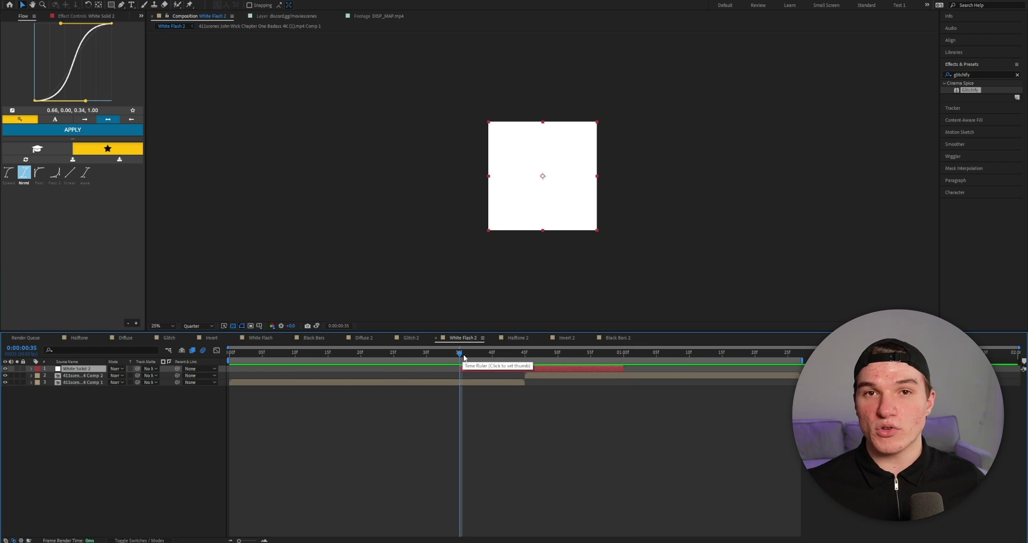
pyautogui.press('t')
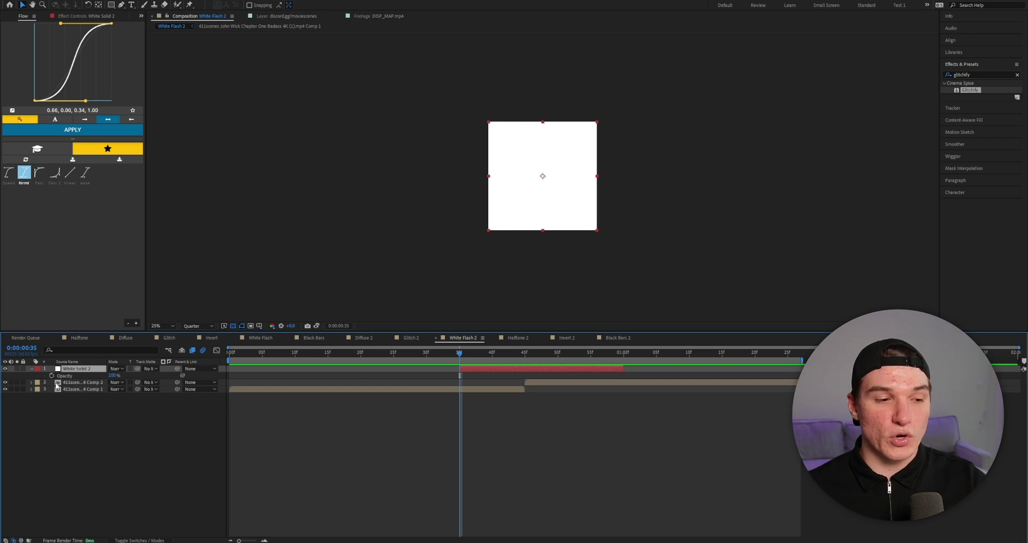
pyautogui.click(52, 375)
pyautogui.click(113, 376)
pyautogui.write('0')
pyautogui.press('Return')
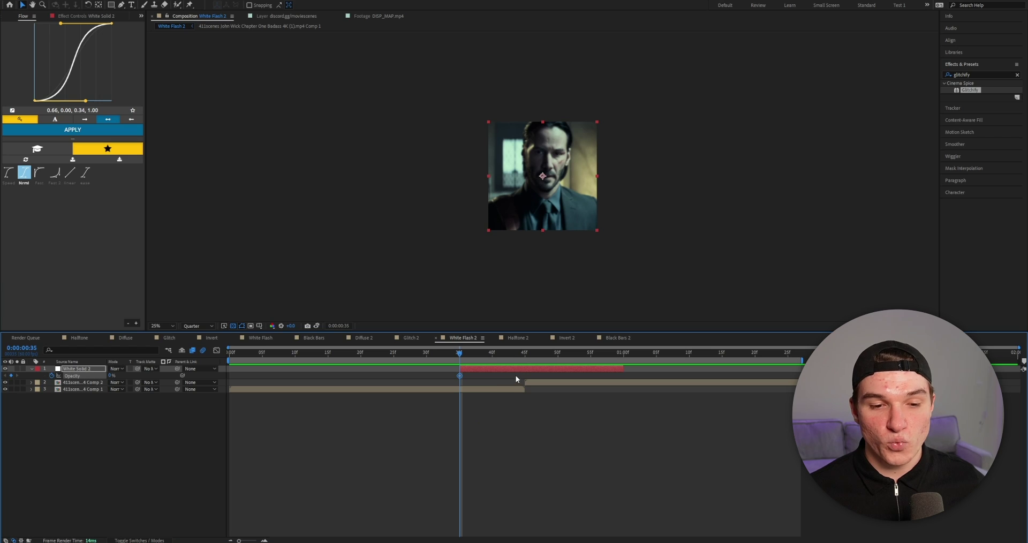
# - Keyframe the white solid's opacity at 100% on the cut at 0:00:00:45 and at 0% at 0:00:01:00
pyautogui.hotkey('shift', 'pagedown')
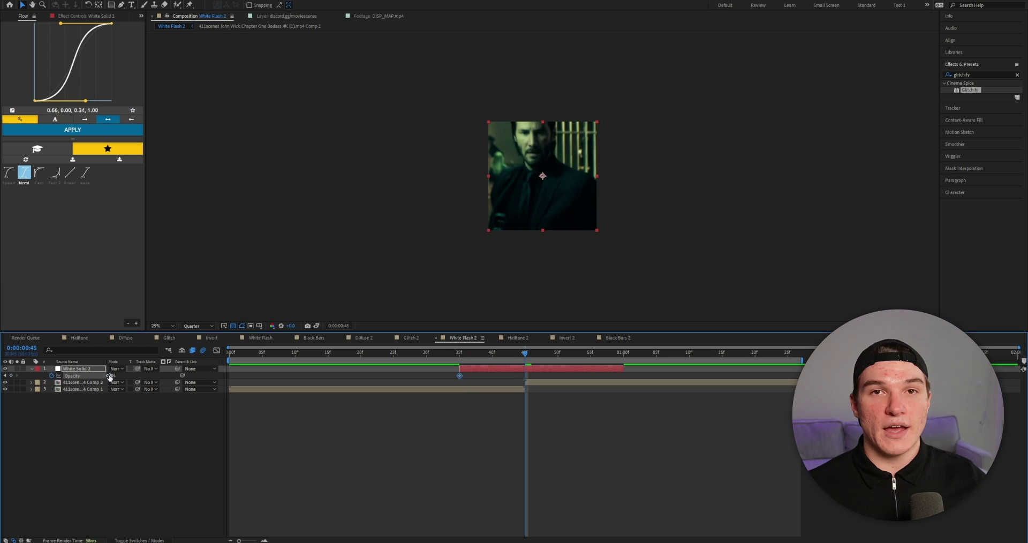
pyautogui.moveTo(110, 377); pyautogui.dragTo(152, 376)
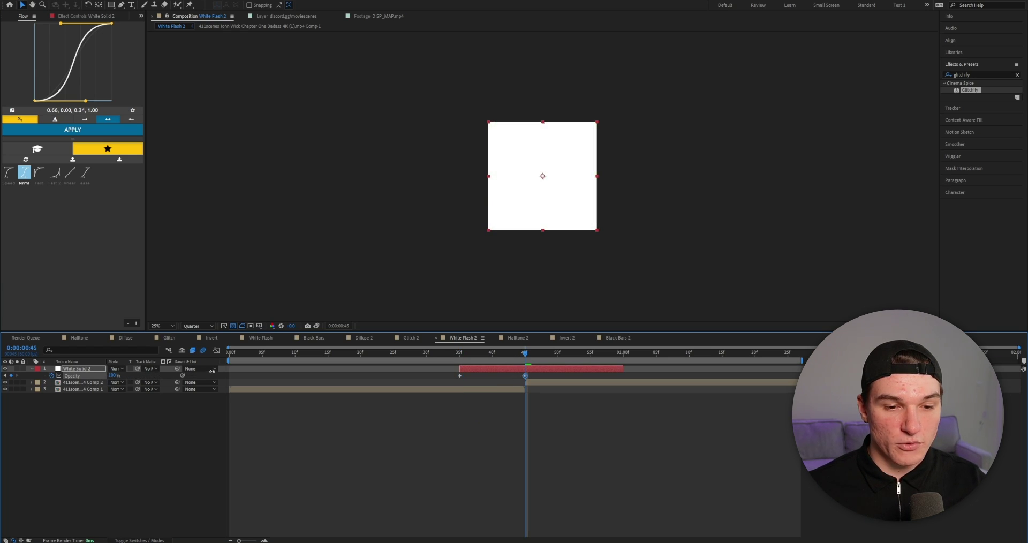
pyautogui.moveTo(524, 355)
pyautogui.mouseDown()
pyautogui.moveTo(467, 361)
pyautogui.moveTo(525, 358)
pyautogui.mouseUp()
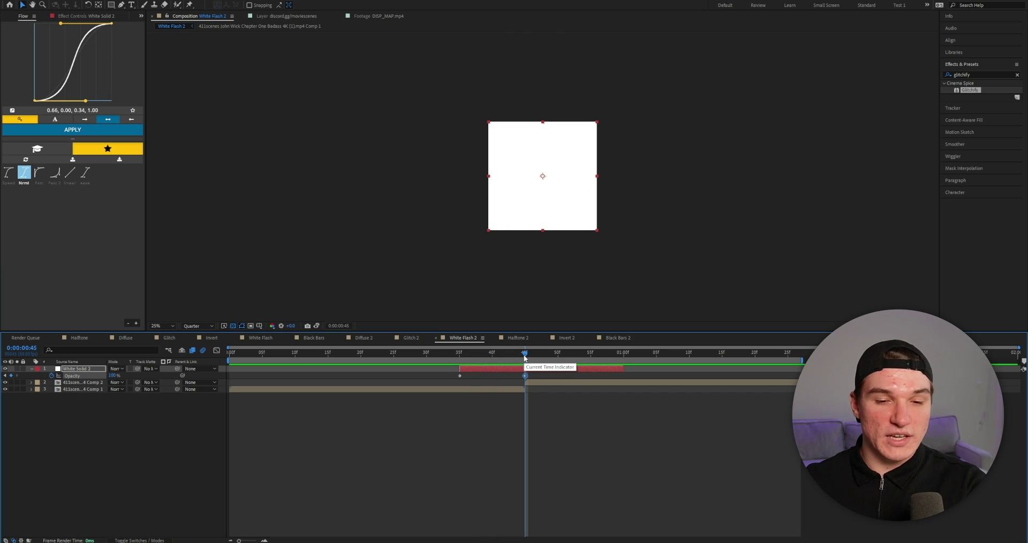
pyautogui.click(624, 353)
pyautogui.click(117, 377)
pyautogui.write('0')
pyautogui.press('Return')
# - Apply Easy Ease to all three opacity keyframes of the white solid
pyautogui.moveTo(642, 377); pyautogui.dragTo(459, 375)
pyautogui.rightClick(459, 375)
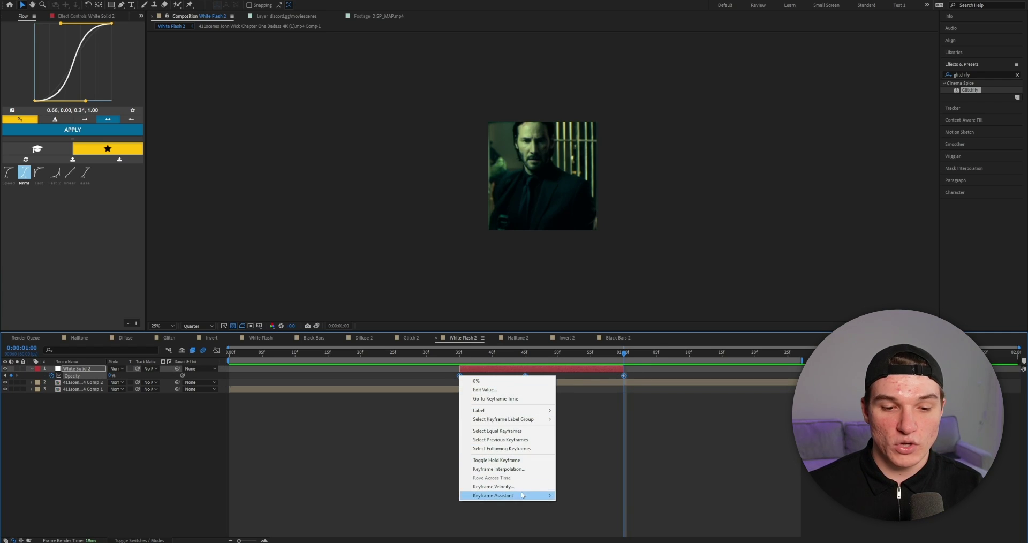
pyautogui.moveTo(522, 495)
pyautogui.click(589, 444)
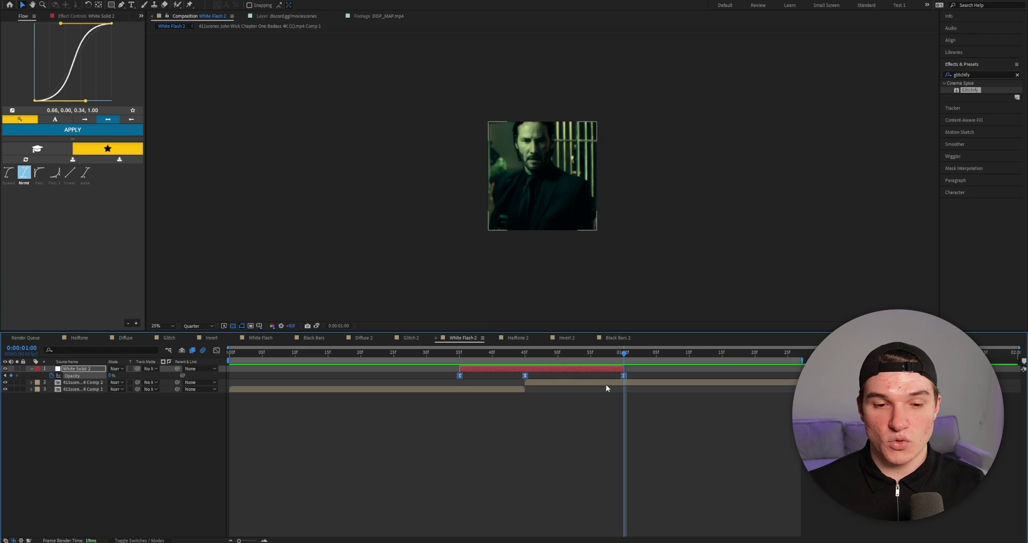
# - In the graph editor, pull the peak opacity keyframe's outgoing handle down so the fade-out starts more steeply
pyautogui.click(217, 351)
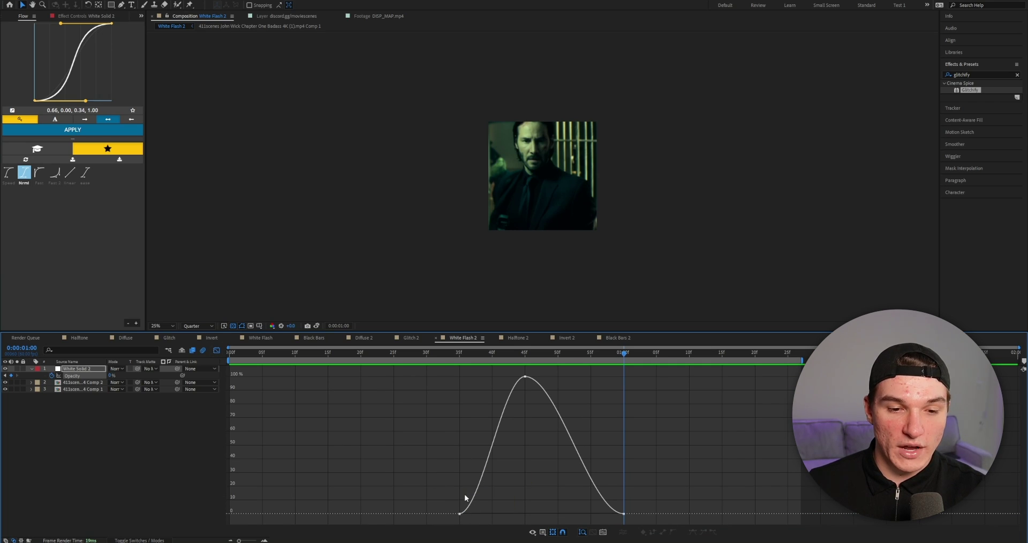
pyautogui.click(525, 378)
pyautogui.moveTo(558, 377); pyautogui.dragTo(572, 476)
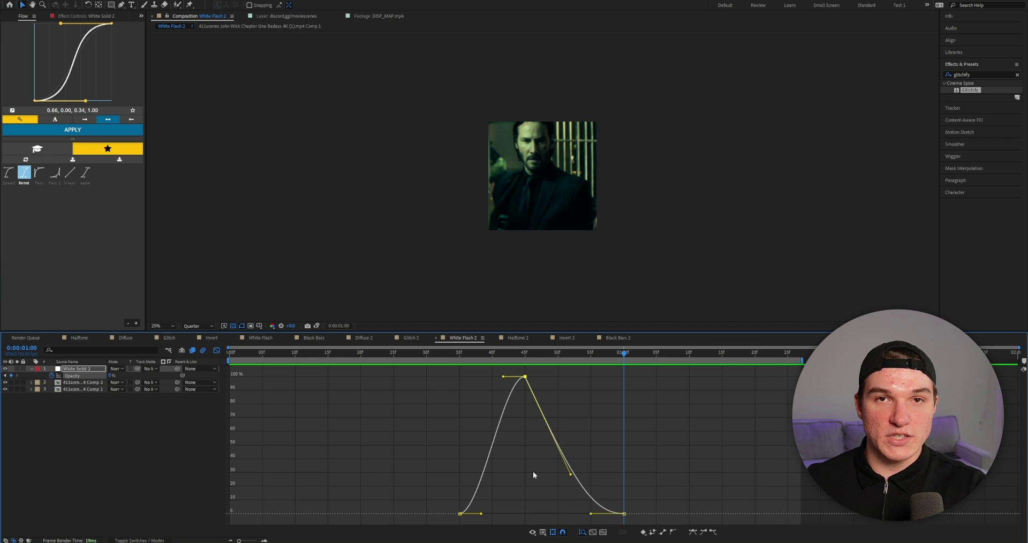
# - Apply the CC Vignette effect to the white solid and preview the white flash transition
pyautogui.press('space')
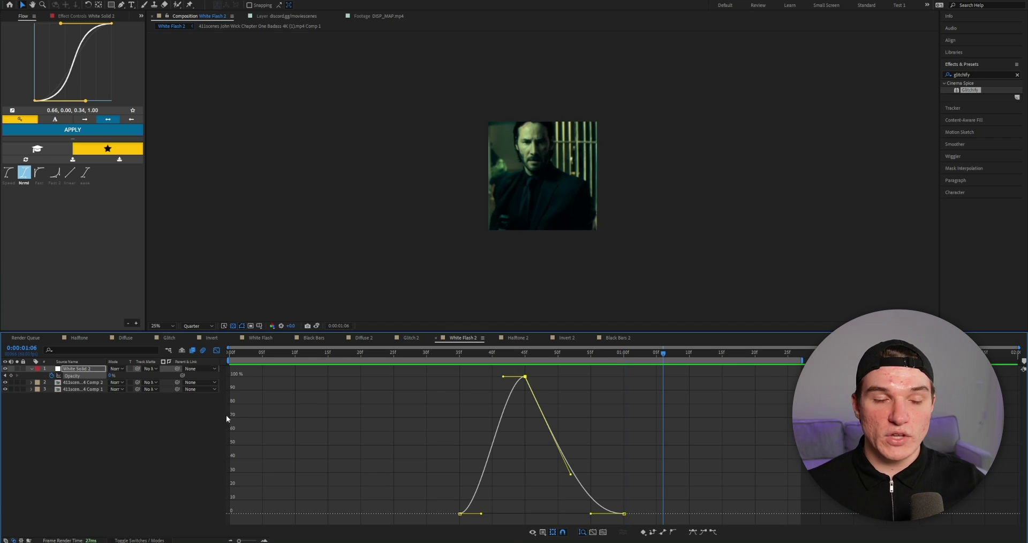
pyautogui.click(216, 350)
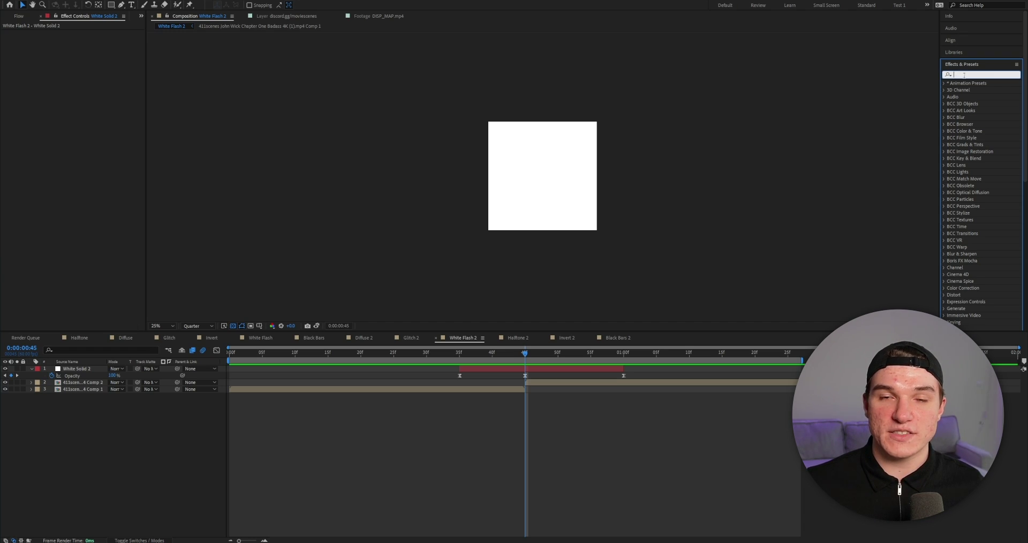
pyautogui.write('cc vign')
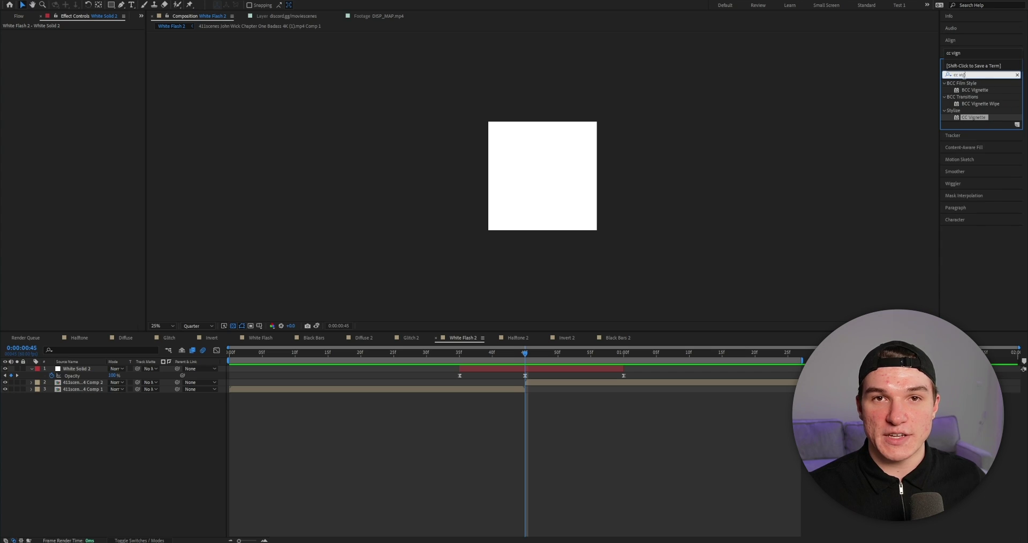
pyautogui.moveTo(973, 116); pyautogui.dragTo(509, 368)
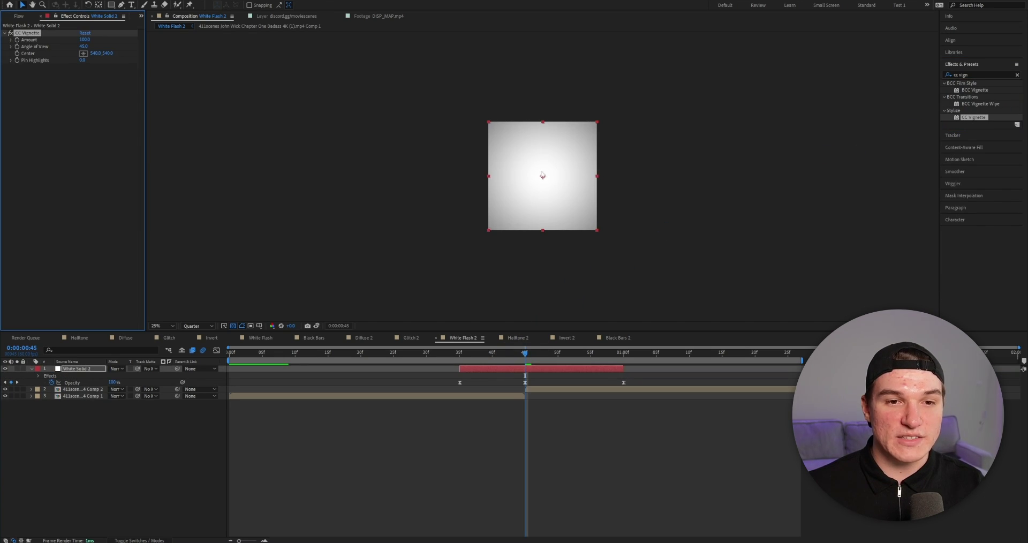
pyautogui.click(557, 252)
pyautogui.press('space')
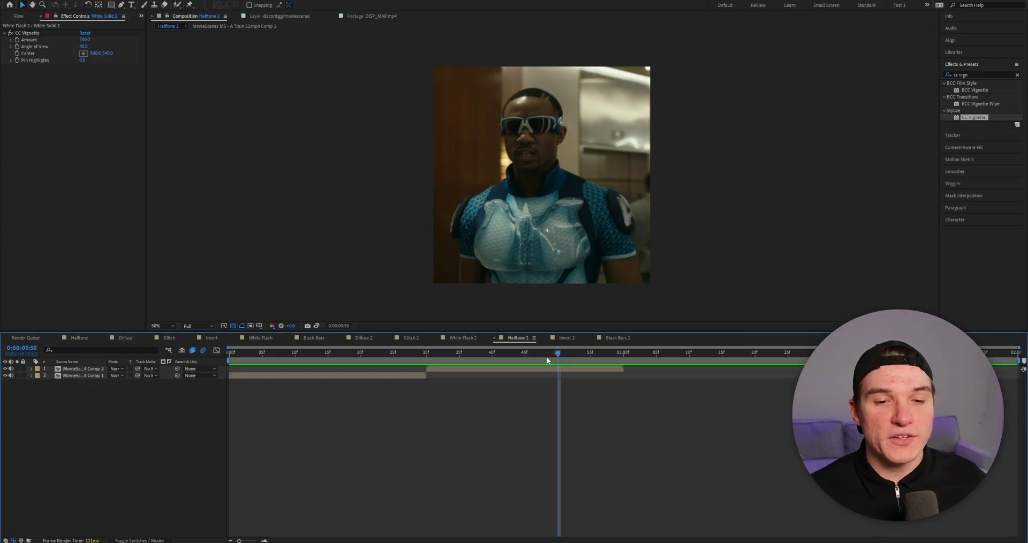
# - Create an adjustment layer in the Halftone 2 composition and duplicate it
pyautogui.moveTo(546, 357); pyautogui.dragTo(440, 354)
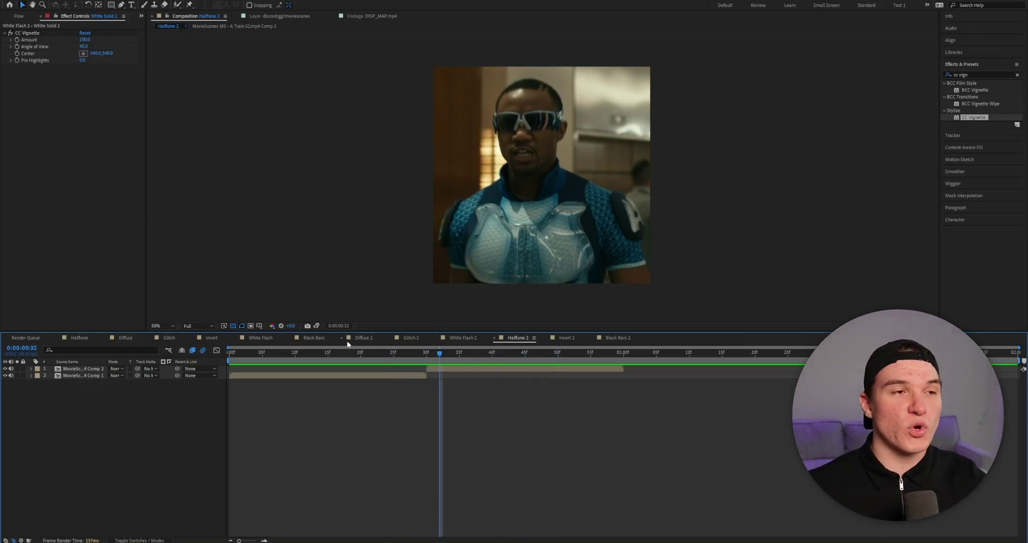
pyautogui.click(61, 0)
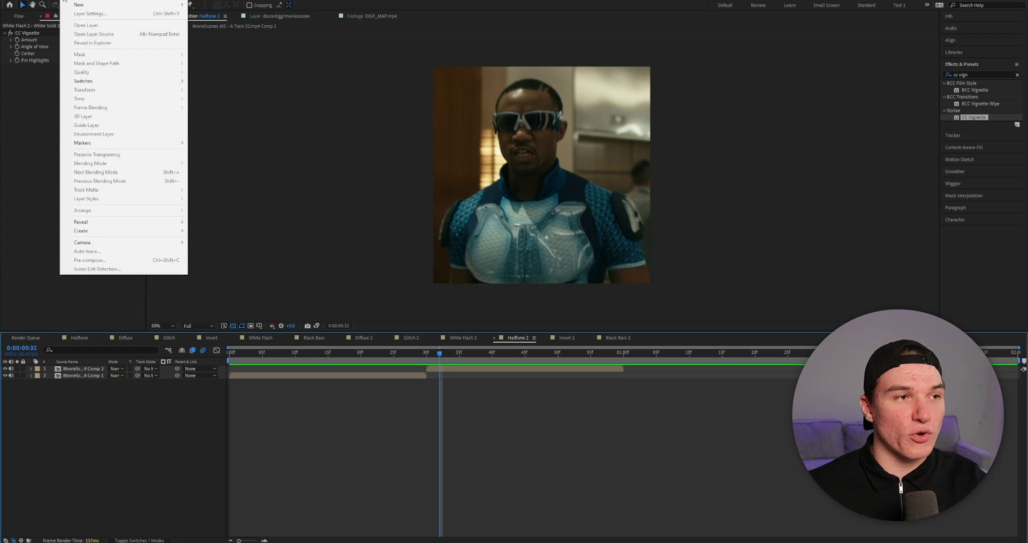
pyautogui.moveTo(81, 4)
pyautogui.click(242, 56)
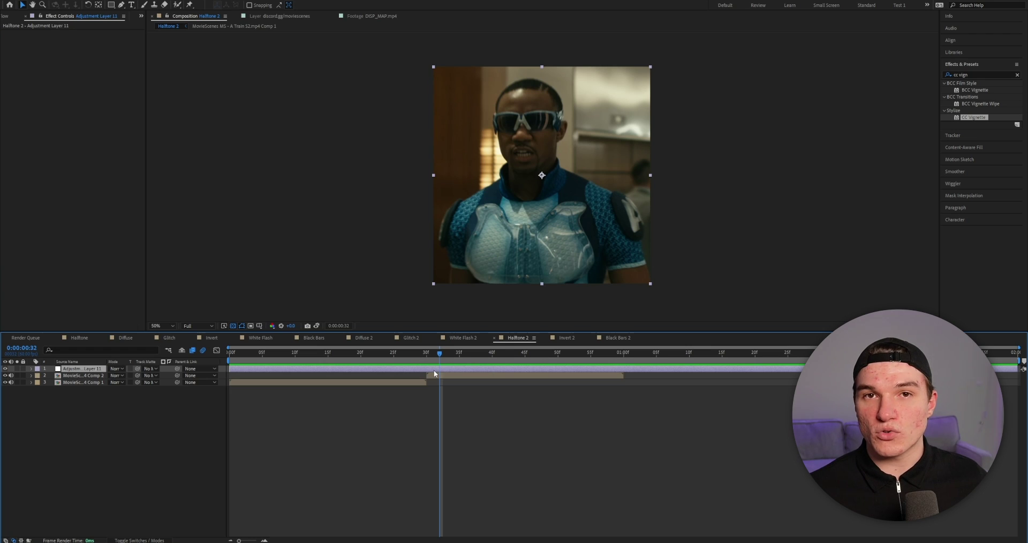
pyautogui.hotkey('ctrl', 'd')
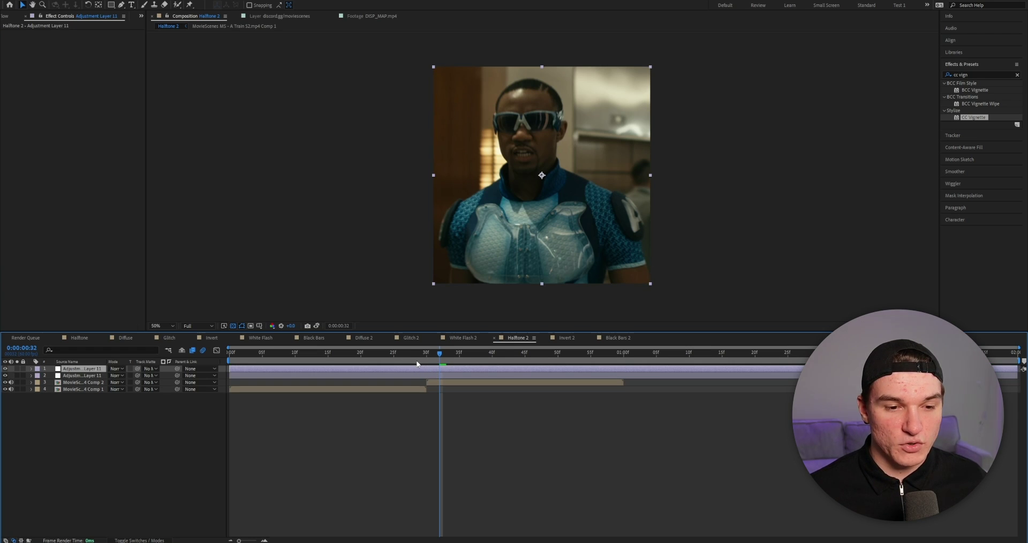
# - Split the upper adjustment layer at 0:00:00:27, three frames before the cut, and the lower one on the cut at 0:00:00:30
pyautogui.press('pageup')
pyautogui.press('pageup')
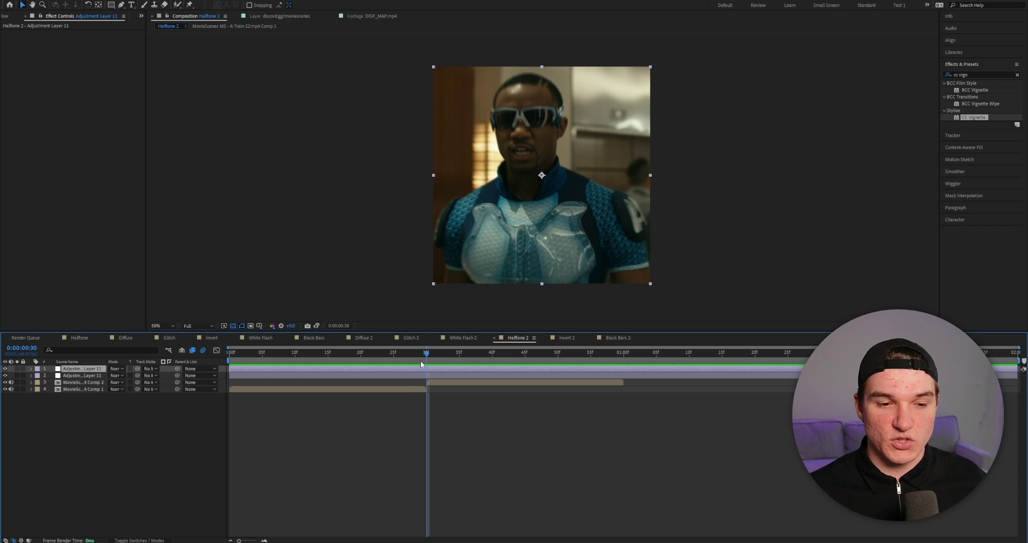
pyautogui.moveTo(426, 355); pyautogui.dragTo(406, 355)
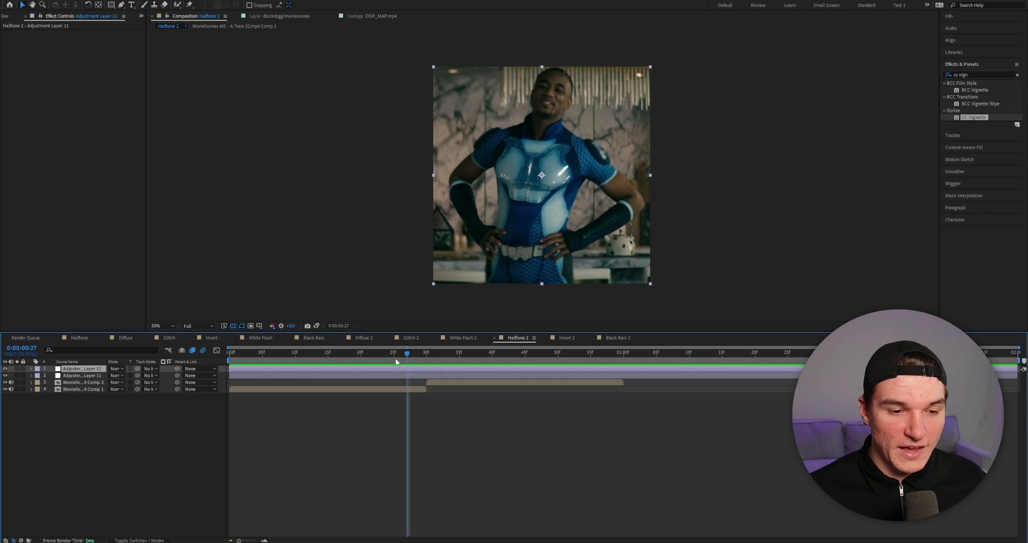
pyautogui.hotkey('ctrl', 'shift', 'd')
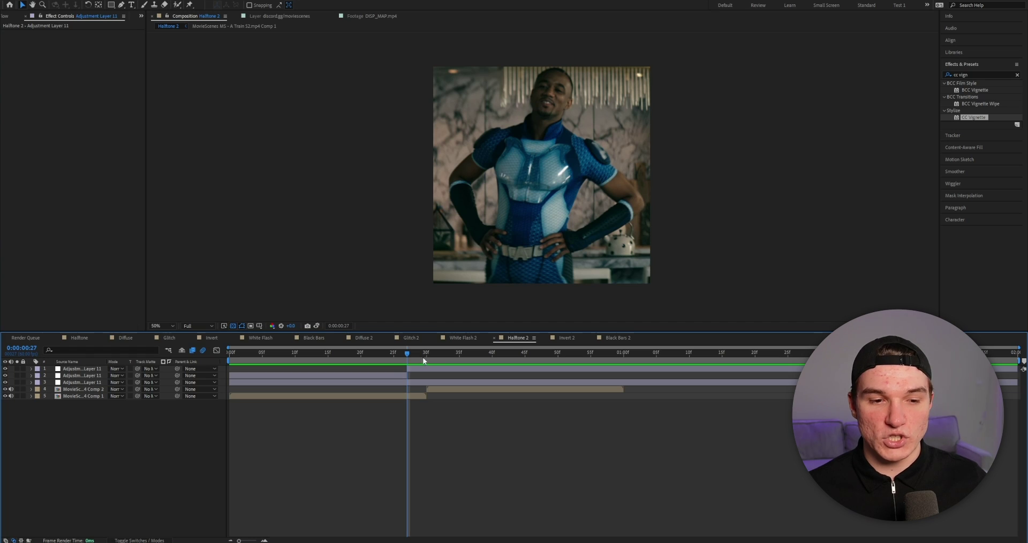
pyautogui.click(424, 353)
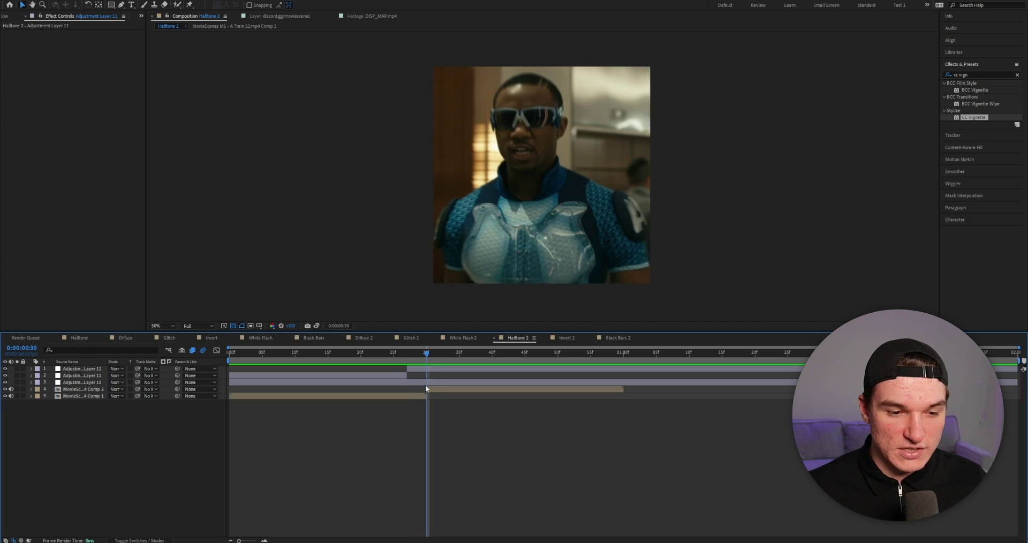
pyautogui.click(425, 381)
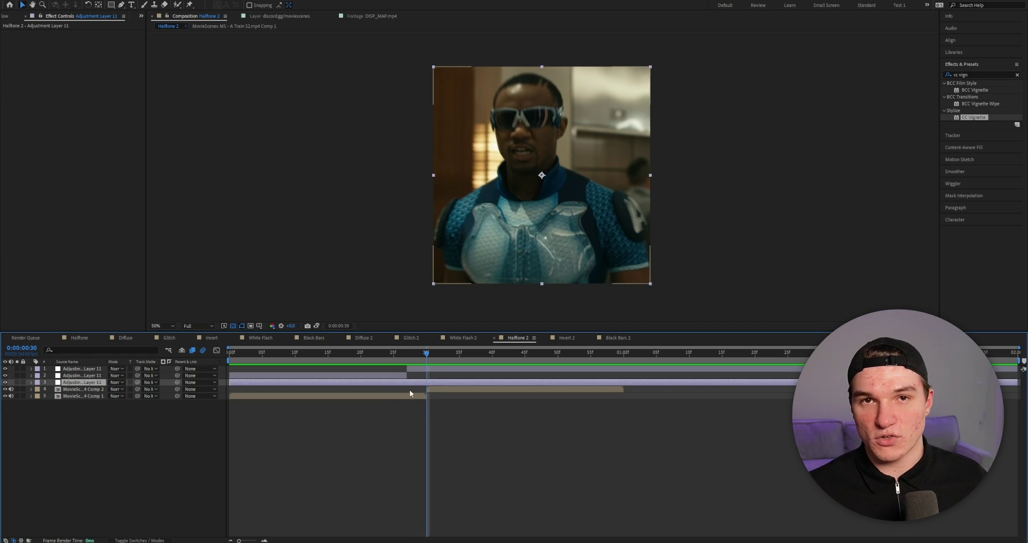
pyautogui.hotkey('ctrl', 'shift', 'd')
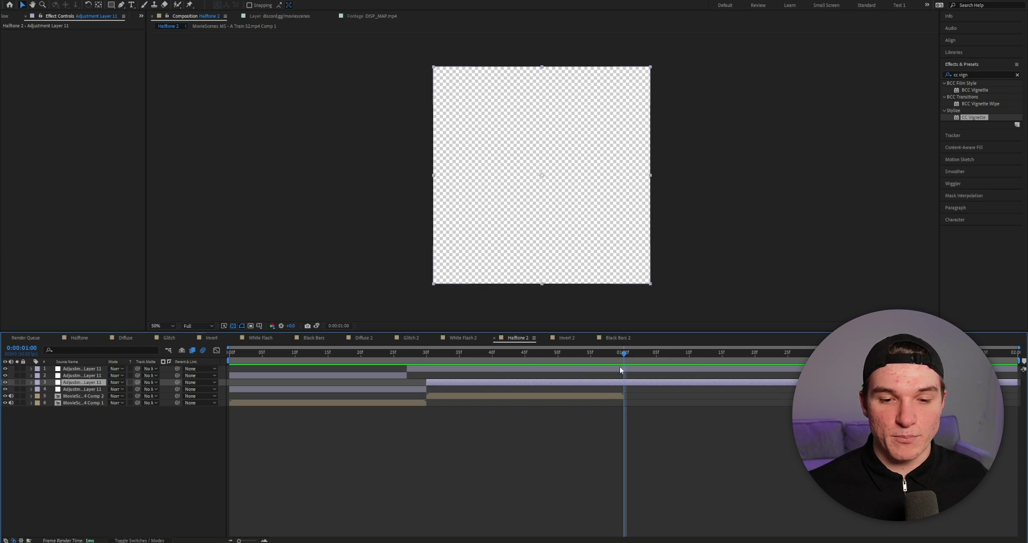
# - Split both adjustment layers at the second clip's end, 0:00:01:00, and delete the leftover pieces before and after the transition
pyautogui.keyDown('shift'); pyautogui.click(669, 368); pyautogui.keyUp('shift')
pyautogui.hotkey('ctrl', 'shift', 'd')
pyautogui.press('Delete')
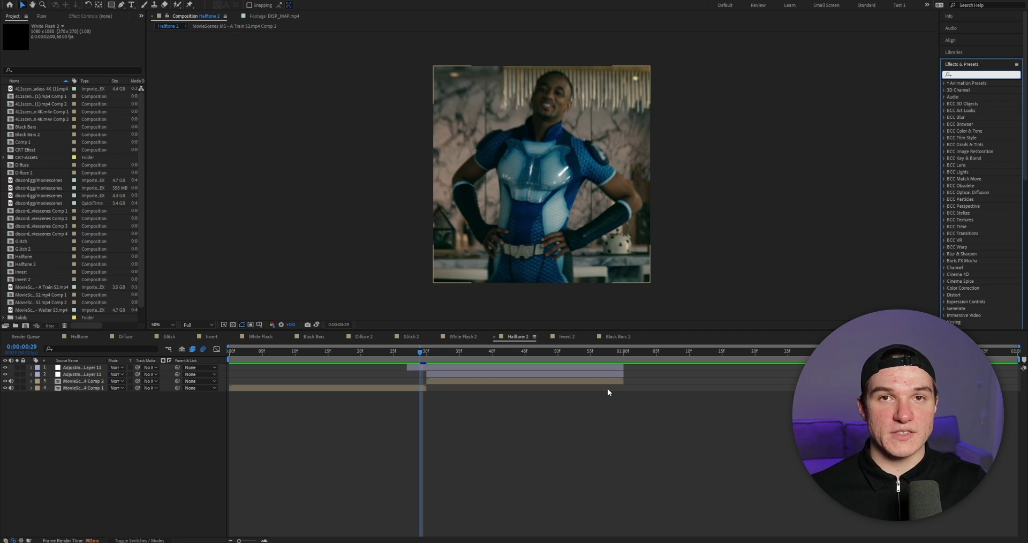
# - Find the S_HalfTone effect and apply it to the upper adjustment layer
pyautogui.click(980, 75)
pyautogui.write('S_halftone')
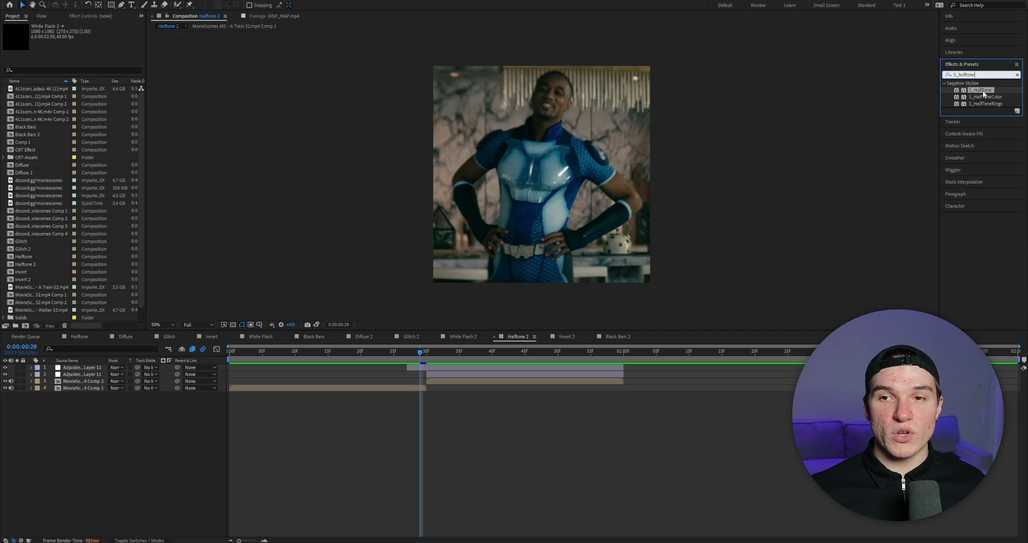
pyautogui.moveTo(984, 92); pyautogui.dragTo(433, 370)
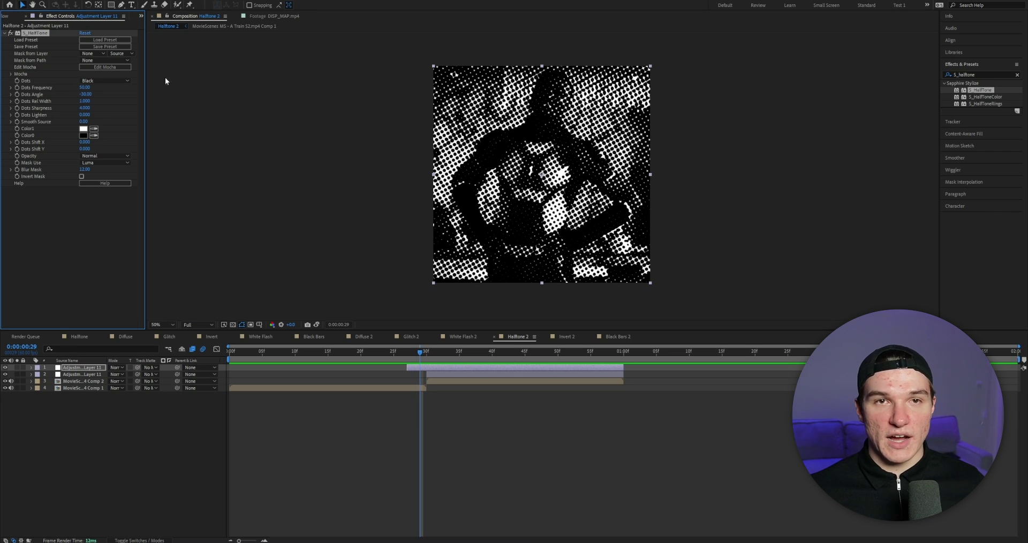
# - Compare finer and coarser dot patterns and set the halftone's Dots Frequency to 70
pyautogui.moveTo(85, 88); pyautogui.dragTo(104, 83)
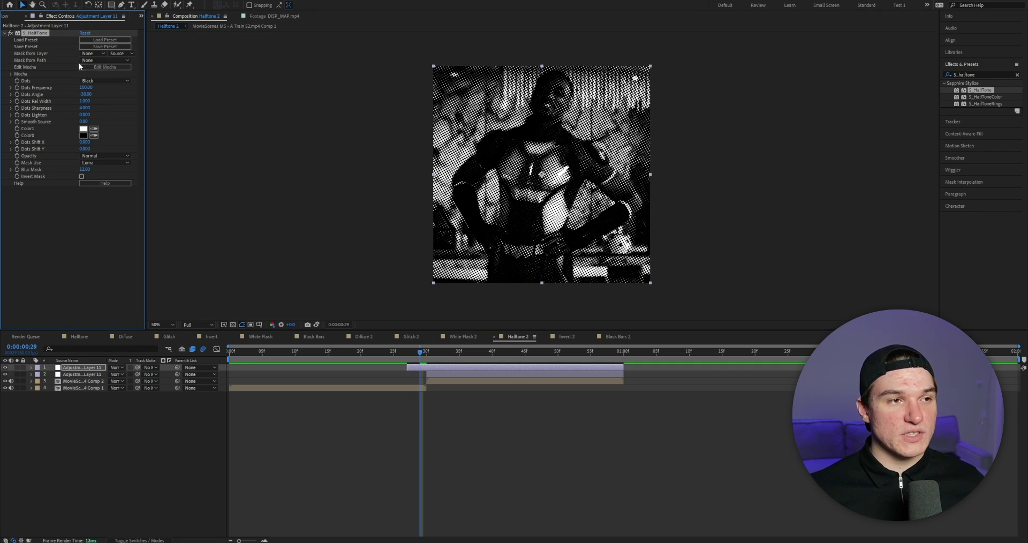
pyautogui.click(87, 87)
pyautogui.write('24')
pyautogui.press('Return')
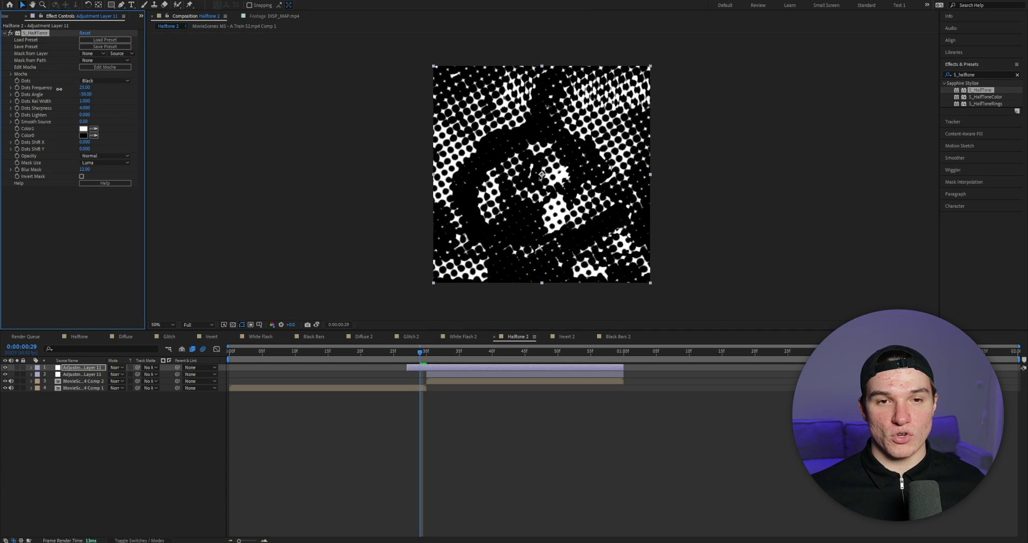
pyautogui.write('70')
pyautogui.press('Return')
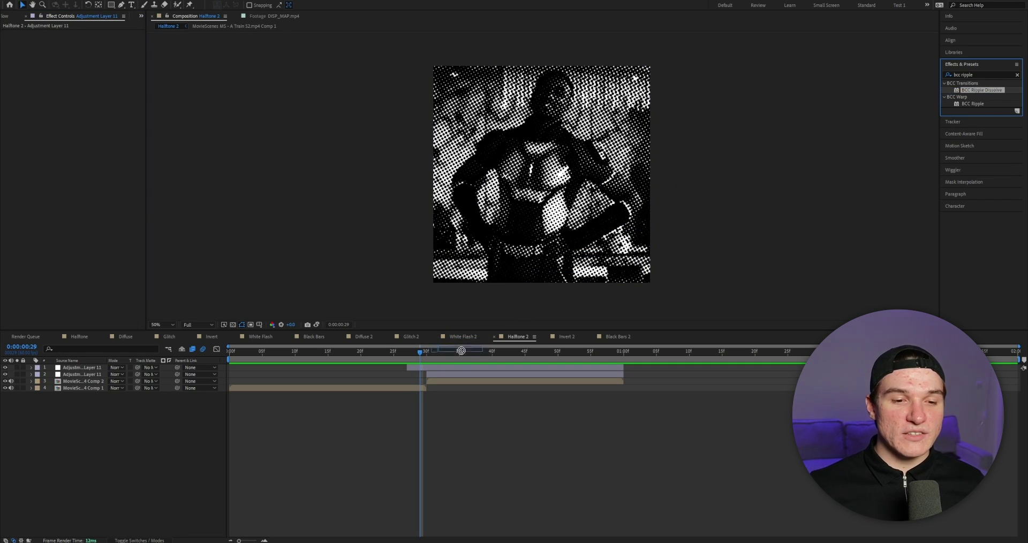
# - Apply BCC Ripple Dissolve to the lower adjustment layer and view the cut with the halftone layer hidden
pyautogui.click(446, 373)
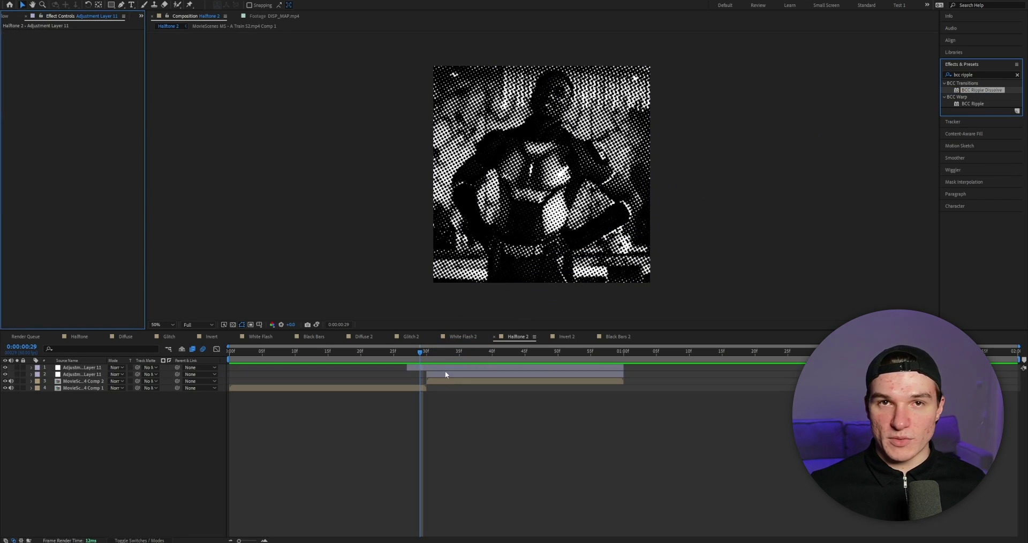
pyautogui.click(426, 352)
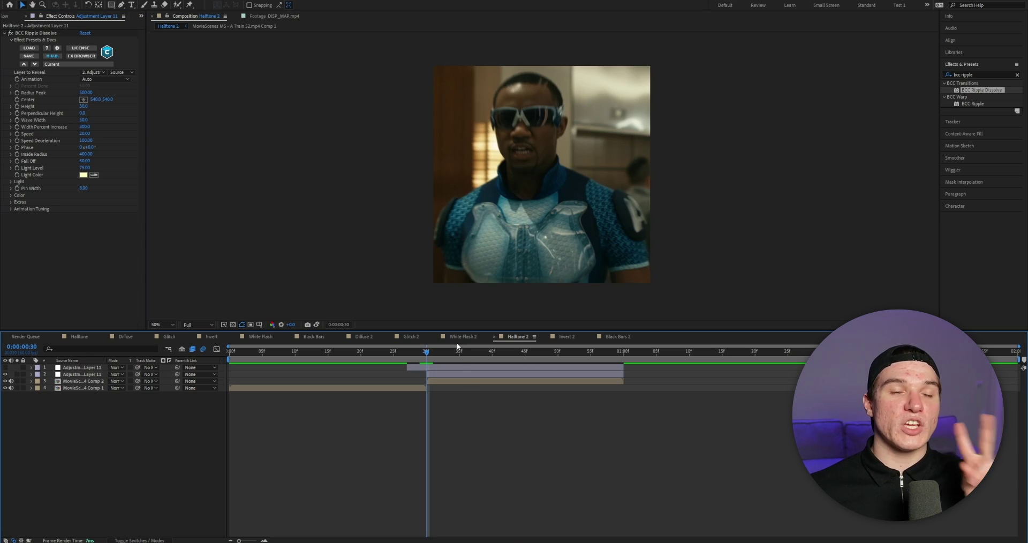
pyautogui.moveTo(427, 351)
pyautogui.mouseDown()
pyautogui.moveTo(573, 351)
pyautogui.moveTo(427, 352)
pyautogui.mouseUp()
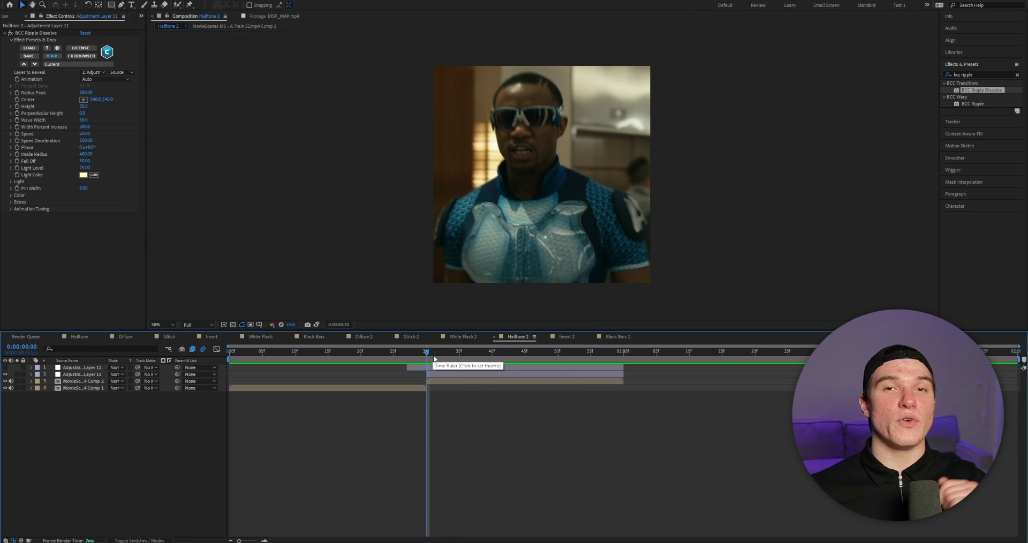
# - Set the Ripple Dissolve's Height to 18, a few frames into the ripple
pyautogui.click(464, 351)
pyautogui.click(84, 106)
pyautogui.write('18')
pyautogui.press('Return')
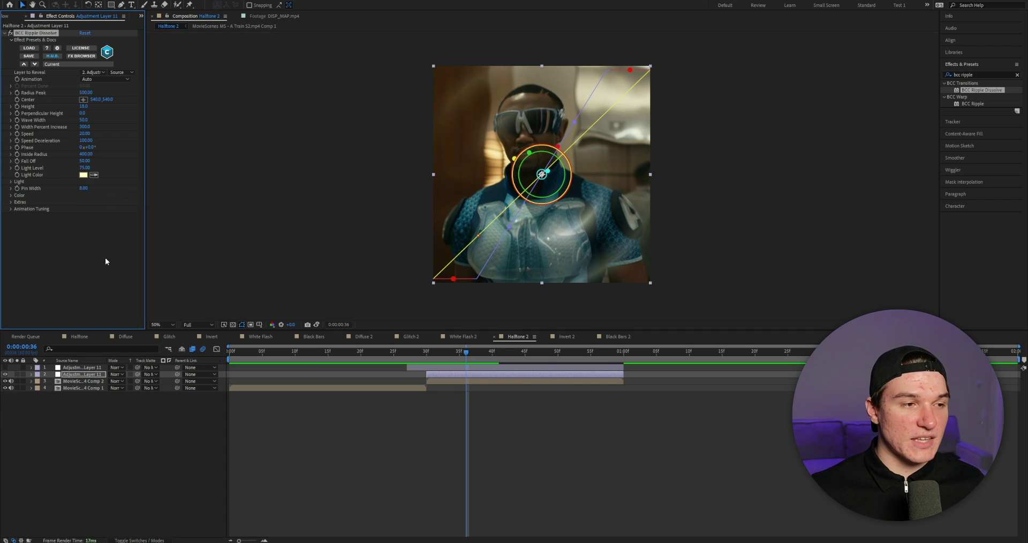
# - Set the ripple's Ease In under Animation Tuning to -20 and make the halftone layer visible again
pyautogui.click(10, 209)
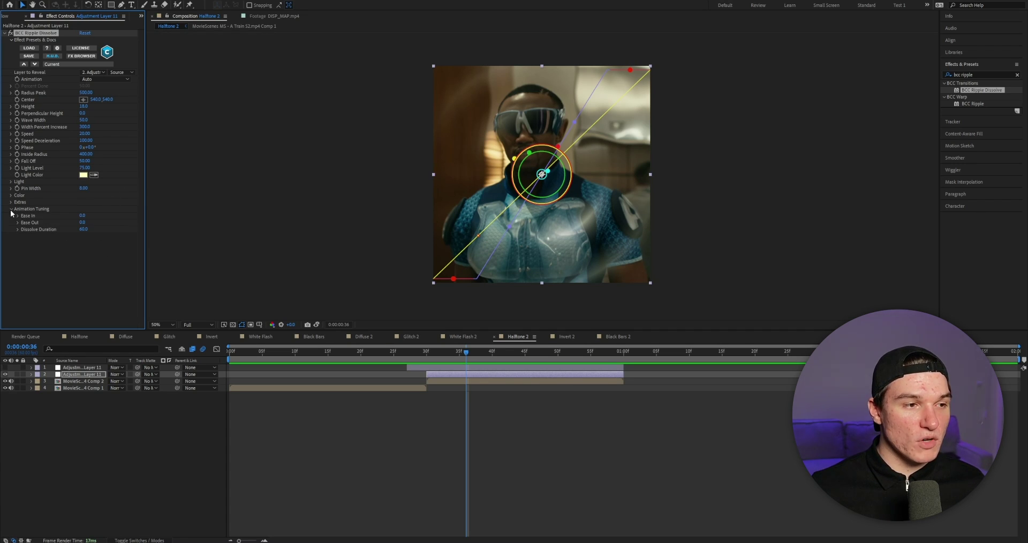
pyautogui.click(83, 216)
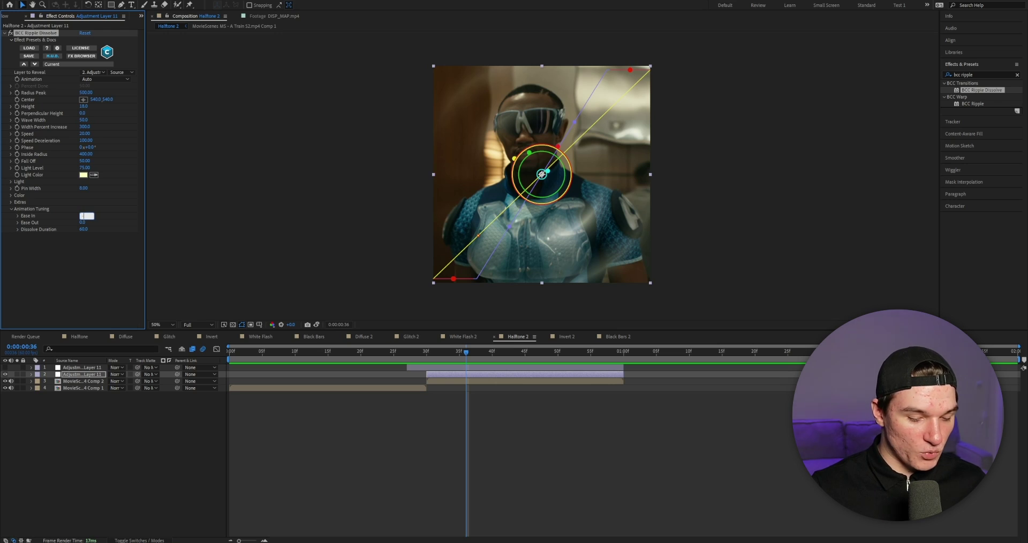
pyautogui.write('20')
pyautogui.press('Return')
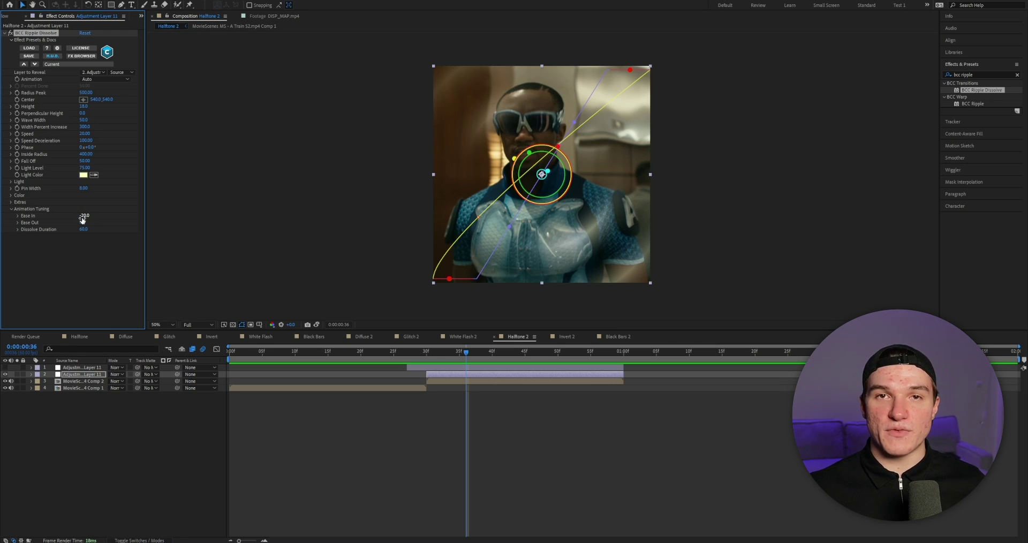
pyautogui.moveTo(427, 352); pyautogui.dragTo(491, 348)
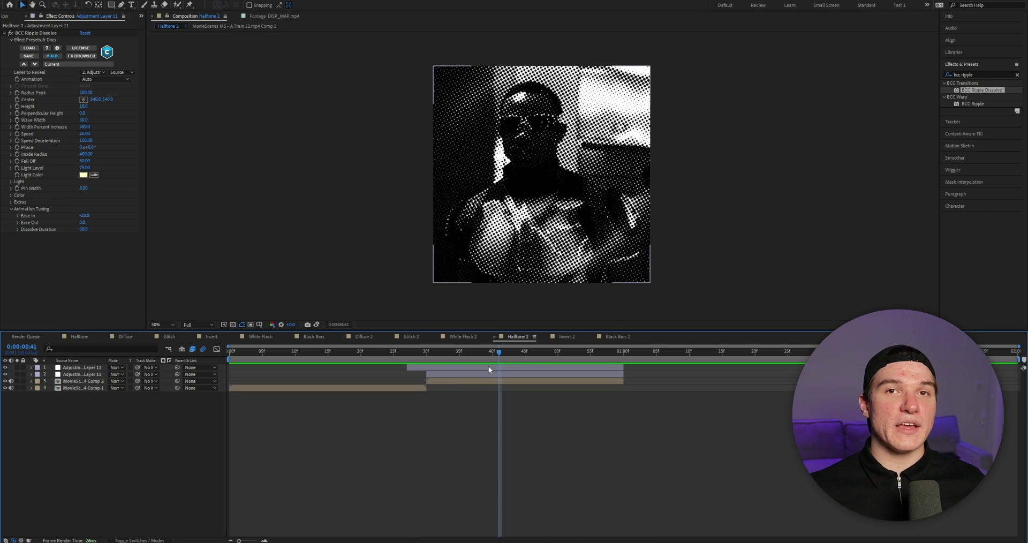
# - Add an opacity keyframe of 0% to the halftone adjustment layer at its start, 0:00:00:27
pyautogui.click(408, 354)
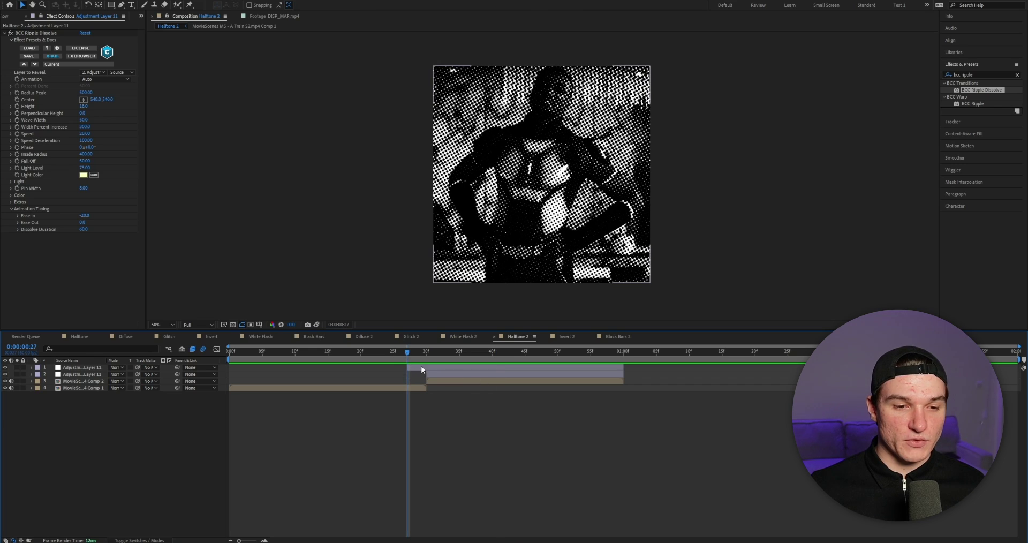
pyautogui.click(421, 367)
pyautogui.press('t')
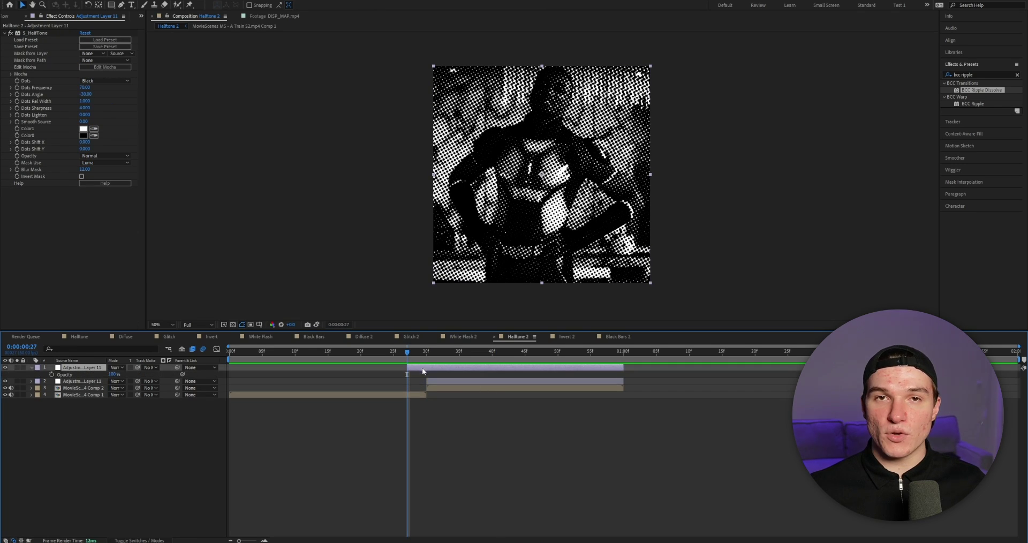
pyautogui.click(51, 374)
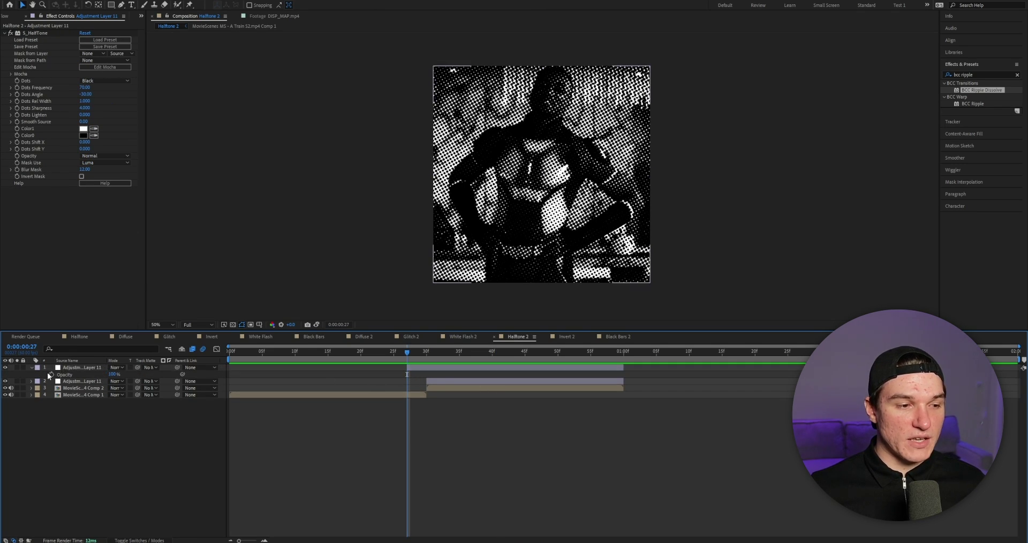
pyautogui.click(113, 374)
pyautogui.write('0')
pyautogui.press('Return')
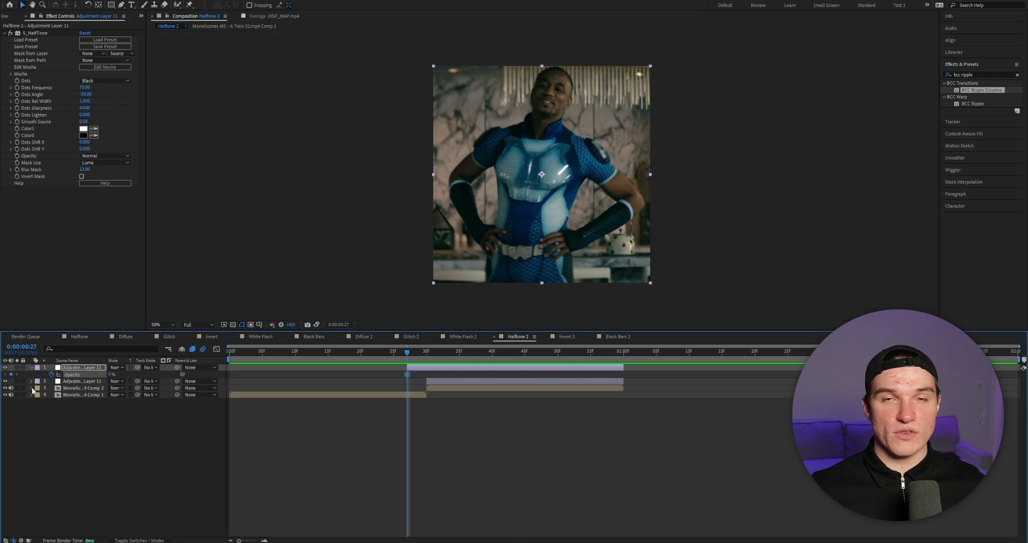
# - Keyframe the halftone layer's opacity at 100% on the cut at 0:00:00:30
pyautogui.click(427, 352)
pyautogui.click(113, 374)
pyautogui.write('100')
pyautogui.press('Return')
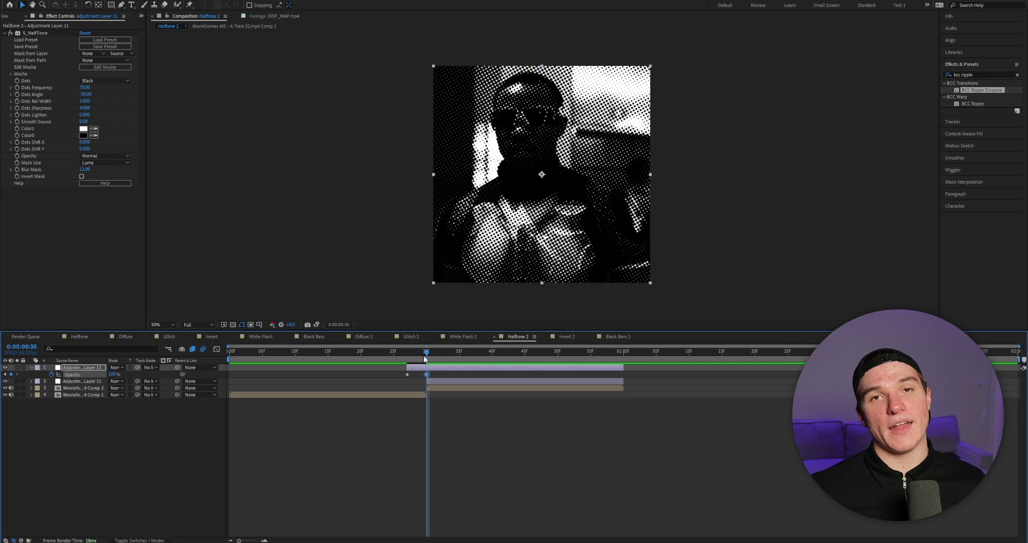
# - Keyframe the halftone layer's opacity at 0% at 0:00:01:00 and check the fade partway through
pyautogui.click(623, 352)
pyautogui.click(114, 374)
pyautogui.write('0')
pyautogui.press('Return')
pyautogui.click(511, 352)
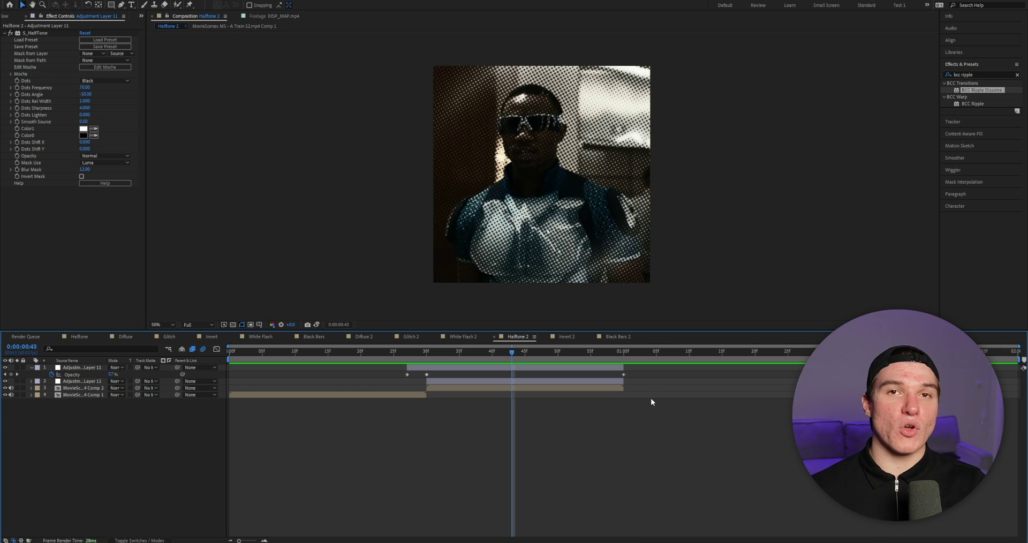
# - Apply Easy Ease to all three opacity keyframes on the halftone adjustment layer and preview the transition
pyautogui.moveTo(657, 372); pyautogui.dragTo(405, 380)
pyautogui.rightClick(427, 374)
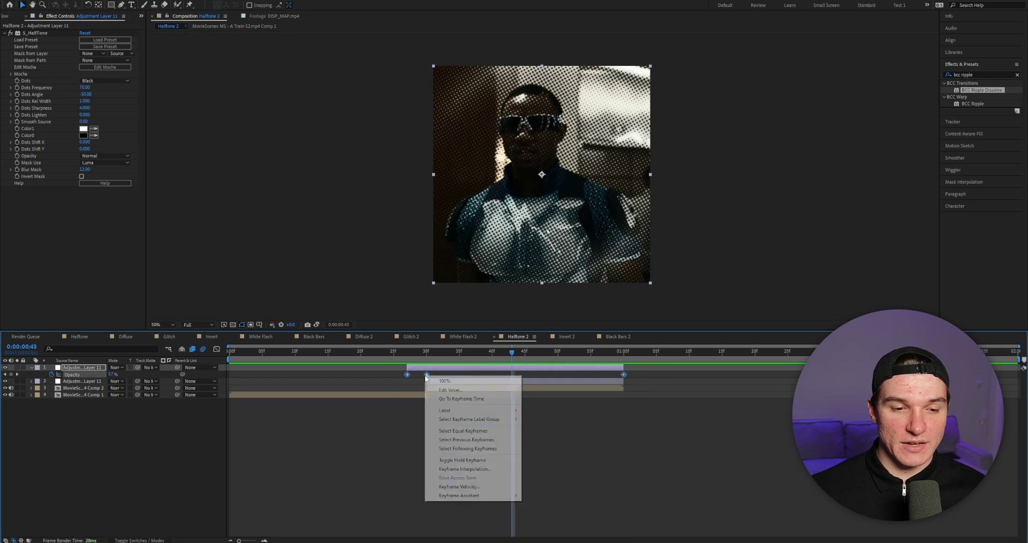
pyautogui.moveTo(472, 496)
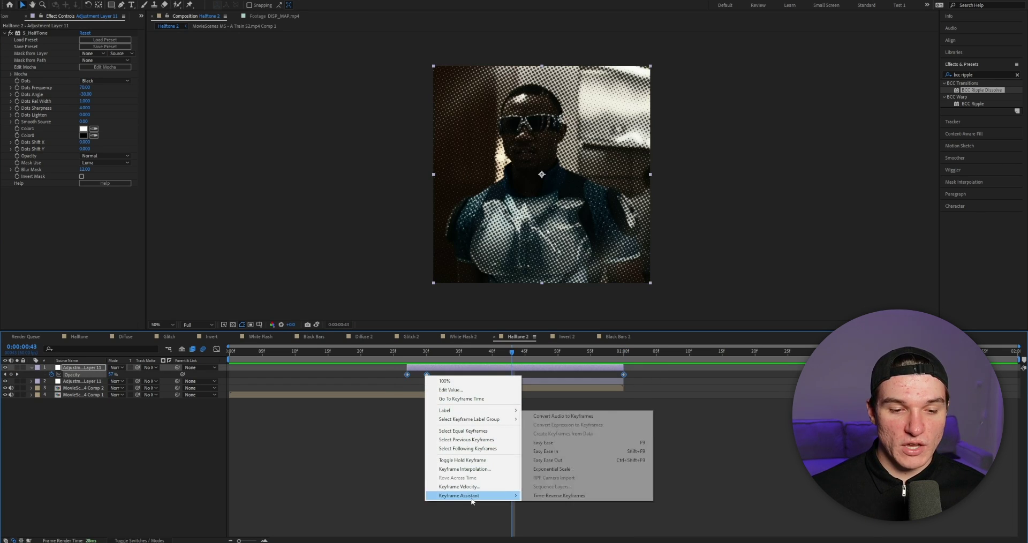
pyautogui.click(573, 442)
pyautogui.click(574, 442)
pyautogui.press('space')
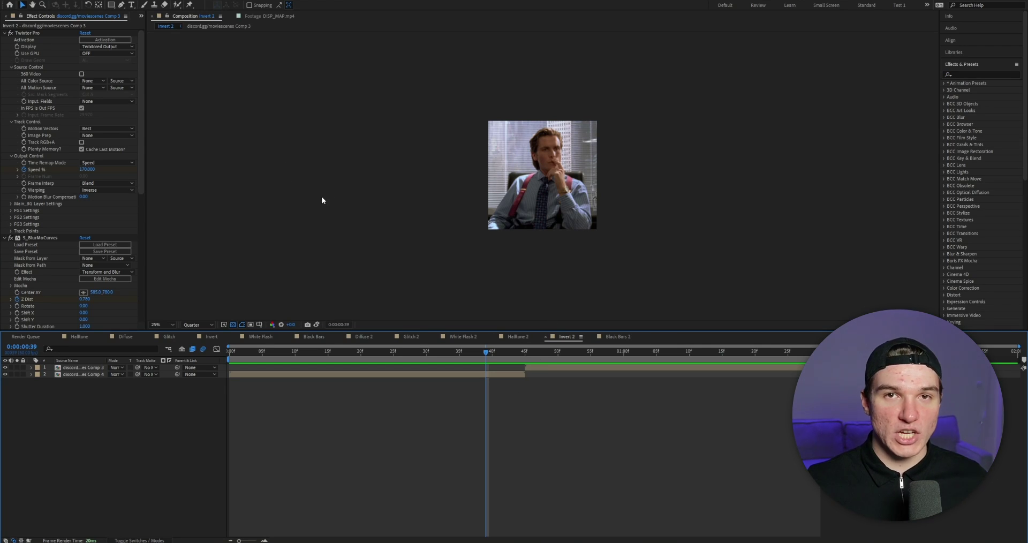
# - Add an adjustment layer above the clips in the Invert 2 composition and split it at the cut, 0:00:00:45
pyautogui.click(70, 1)
pyautogui.moveTo(160, 4)
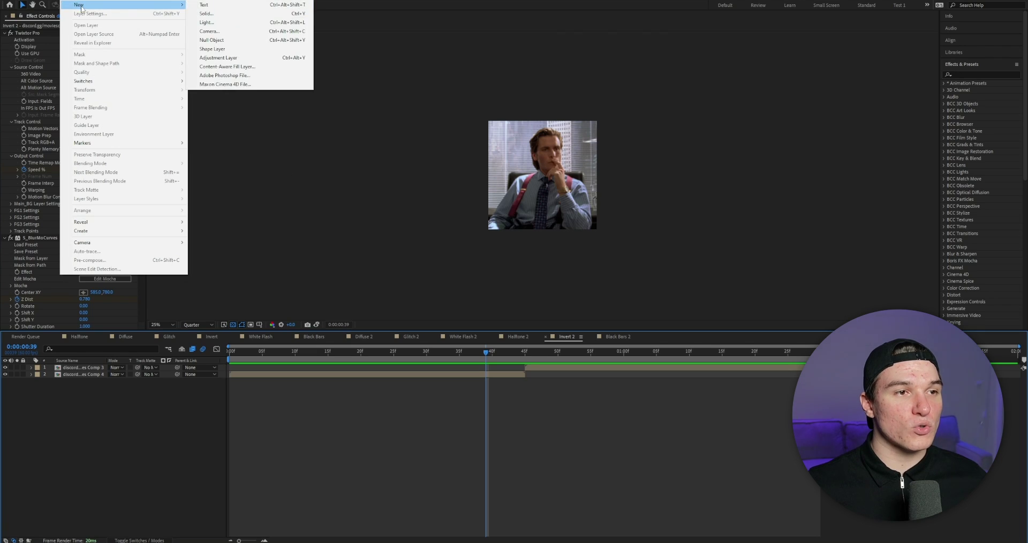
pyautogui.click(242, 58)
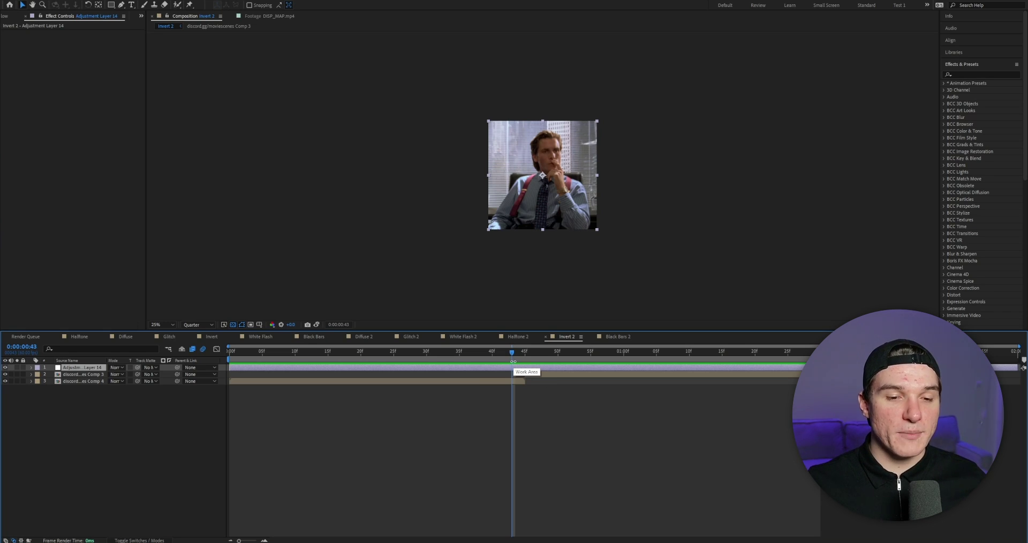
pyautogui.moveTo(512, 355); pyautogui.dragTo(523, 354)
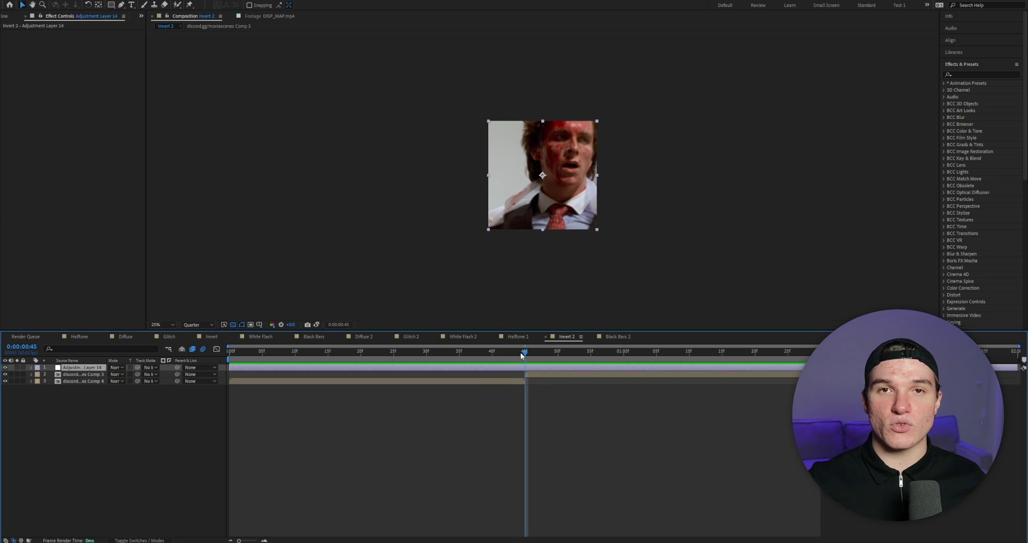
pyautogui.hotkey('ctrl', 'shift', 'd')
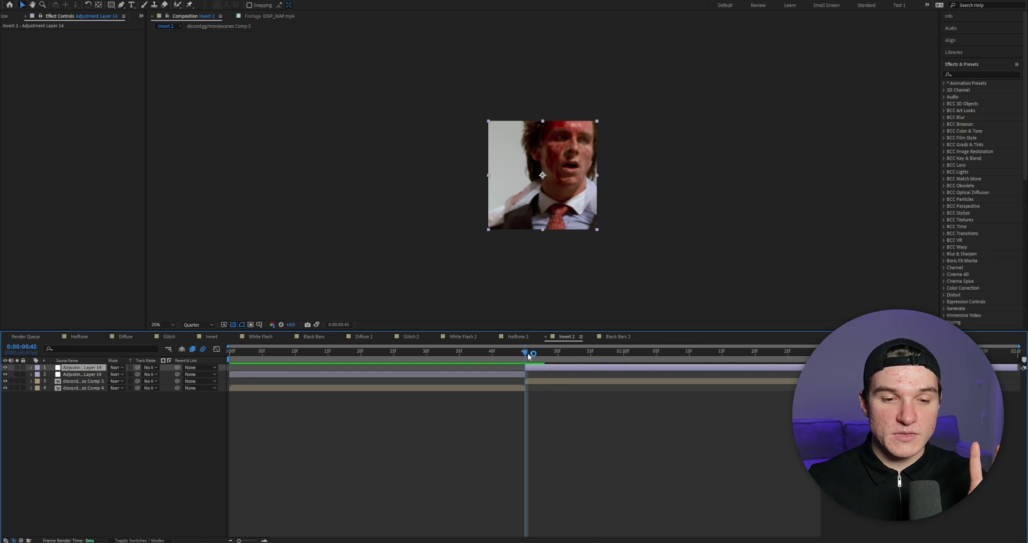
# - Split the adjustment layer at 0:00:00:47 and delete the pieces before the cut and after this two-frame segment
pyautogui.moveTo(528, 355); pyautogui.dragTo(536, 355)
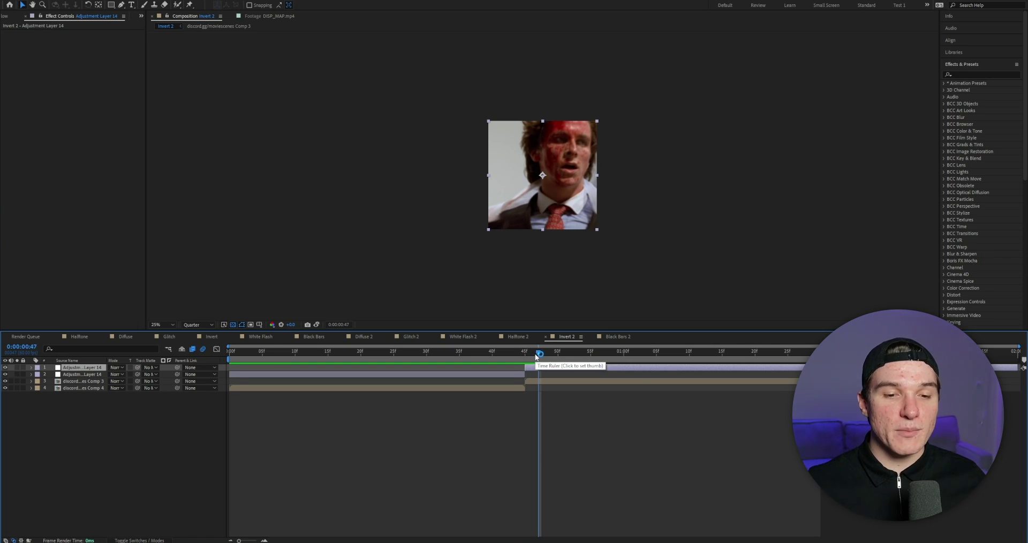
pyautogui.hotkey('ctrl', 'shift', 'd')
pyautogui.keyDown('shift'); pyautogui.click(507, 376); pyautogui.keyUp('shift')
pyautogui.press('Delete')
pyautogui.moveTo(534, 353); pyautogui.dragTo(531, 352)
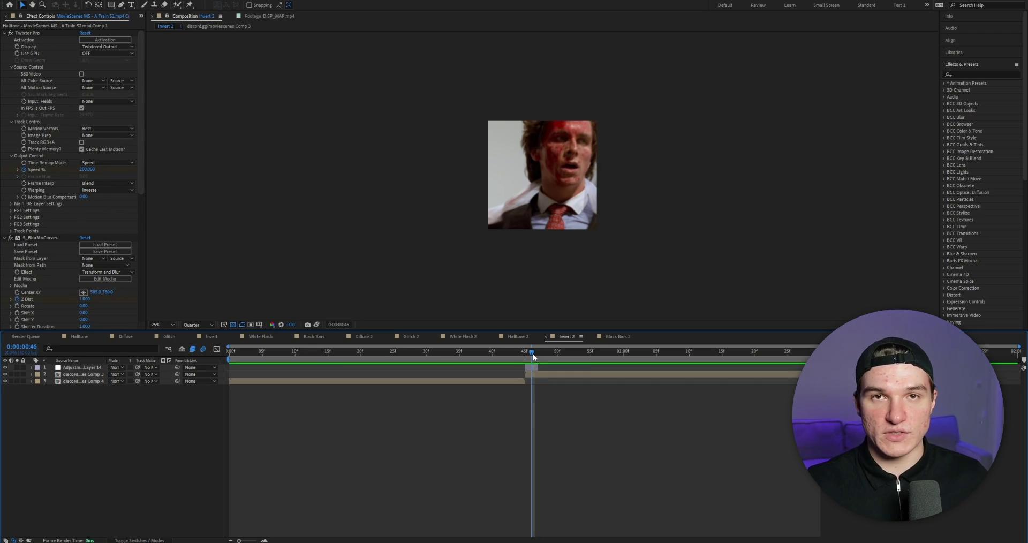
# - Apply the Channel category's Invert effect to the short adjustment layer
pyautogui.click(532, 367)
pyautogui.click(970, 74)
pyautogui.click(971, 74)
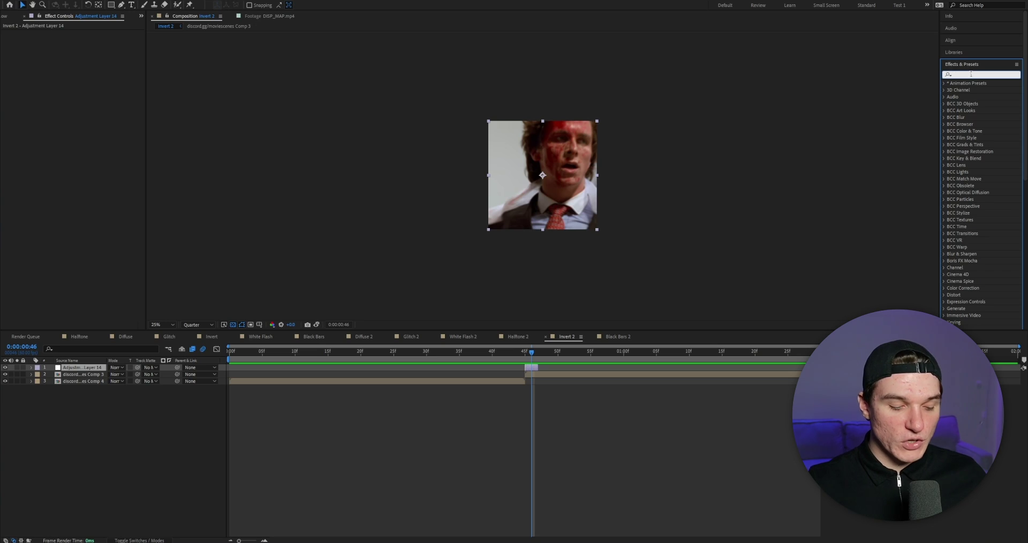
pyautogui.write('invert')
pyautogui.moveTo(973, 131); pyautogui.dragTo(536, 355)
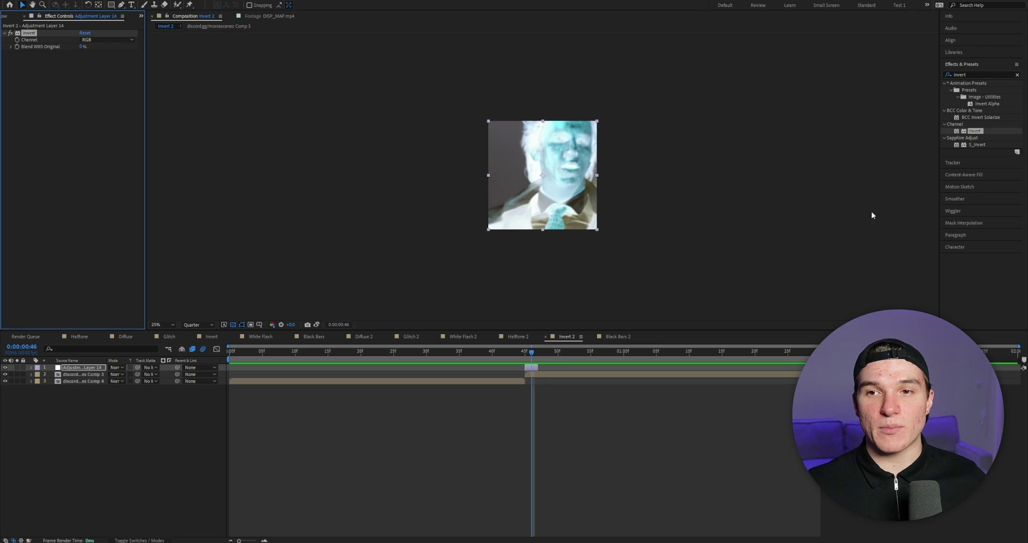
# - Add Hue/Saturation to the short adjustment layer, set Master Hue to about 137° and preview the transition
pyautogui.hotkey('ctrl', '5')
pyautogui.write('hue/sat')
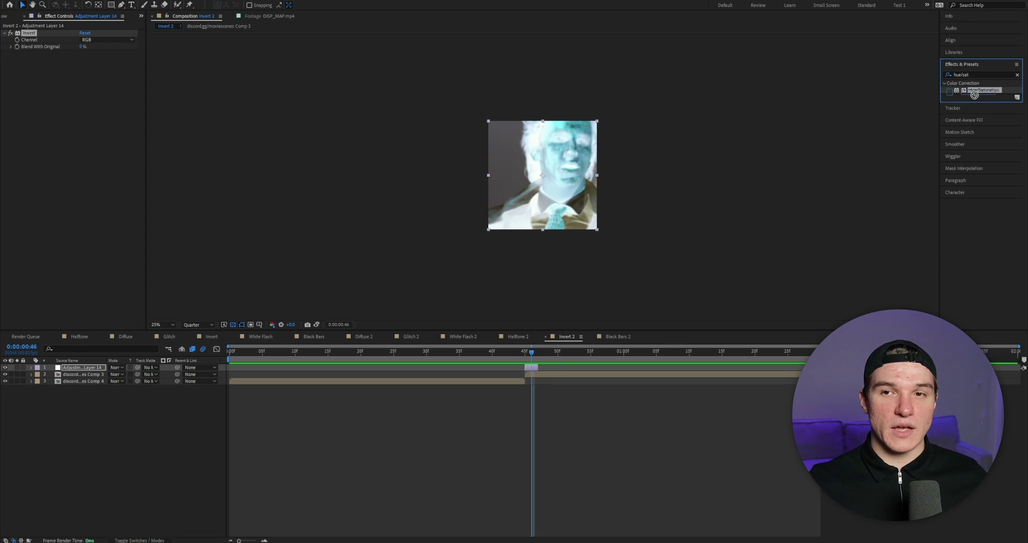
pyautogui.moveTo(984, 89); pyautogui.dragTo(529, 364)
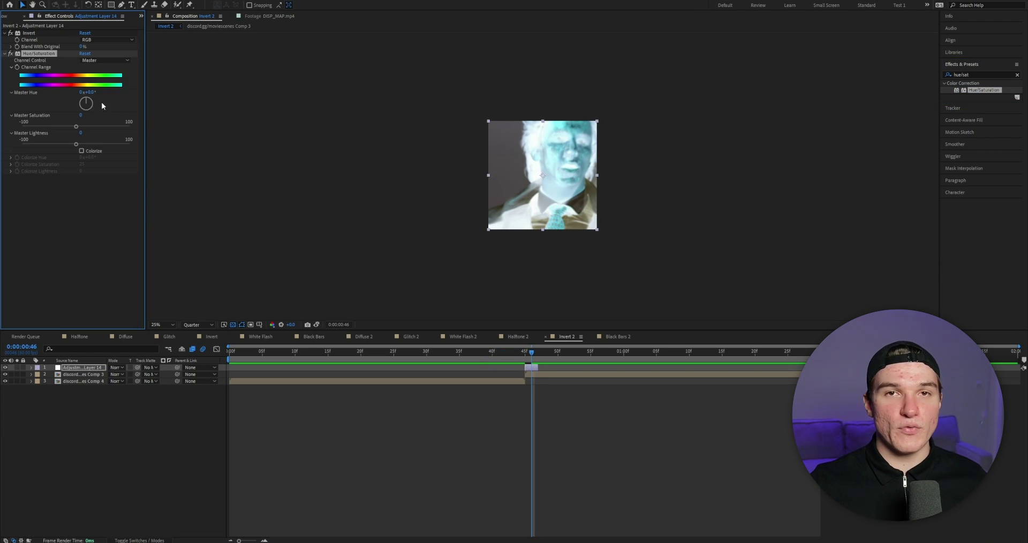
pyautogui.moveTo(89, 92); pyautogui.dragTo(122, 88)
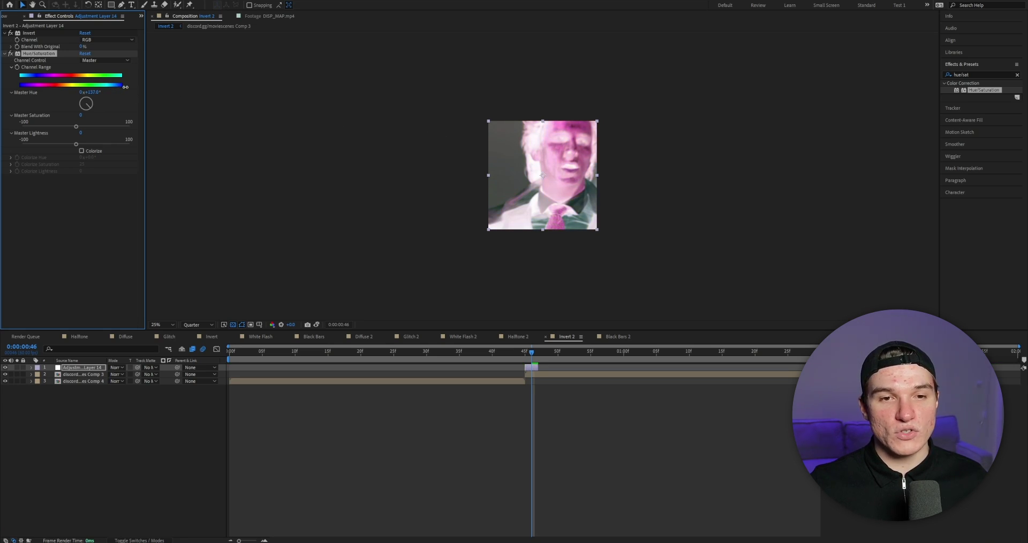
pyautogui.press('space')
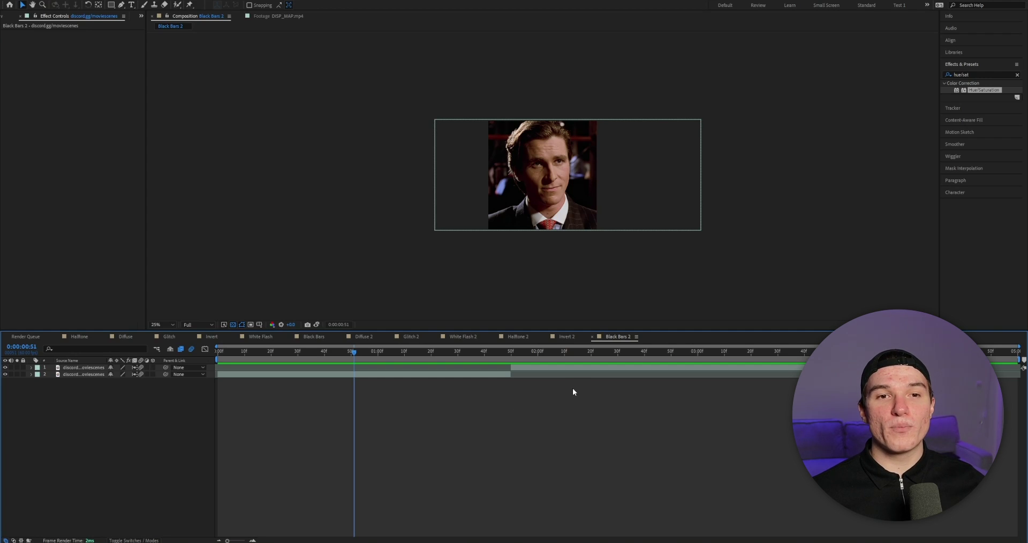
# - In the Black Bars 2 composition, move the upper clip so it starts at 0:00:01:10, overlapping the lower clip
pyautogui.moveTo(613, 210)
pyautogui.mouseDown()
pyautogui.moveTo(572, 211)
pyautogui.moveTo(612, 211)
pyautogui.mouseUp()
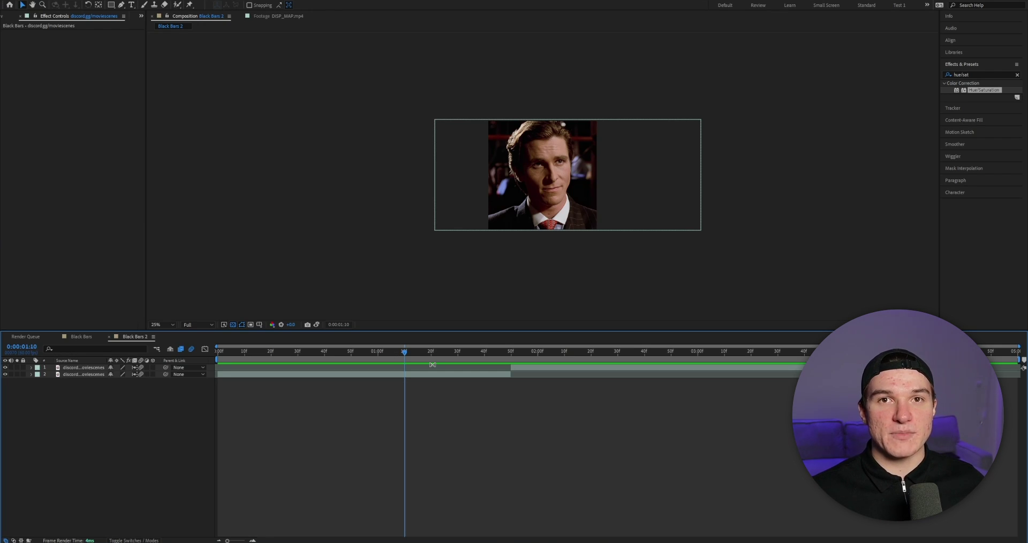
pyautogui.moveTo(540, 367); pyautogui.dragTo(438, 368)
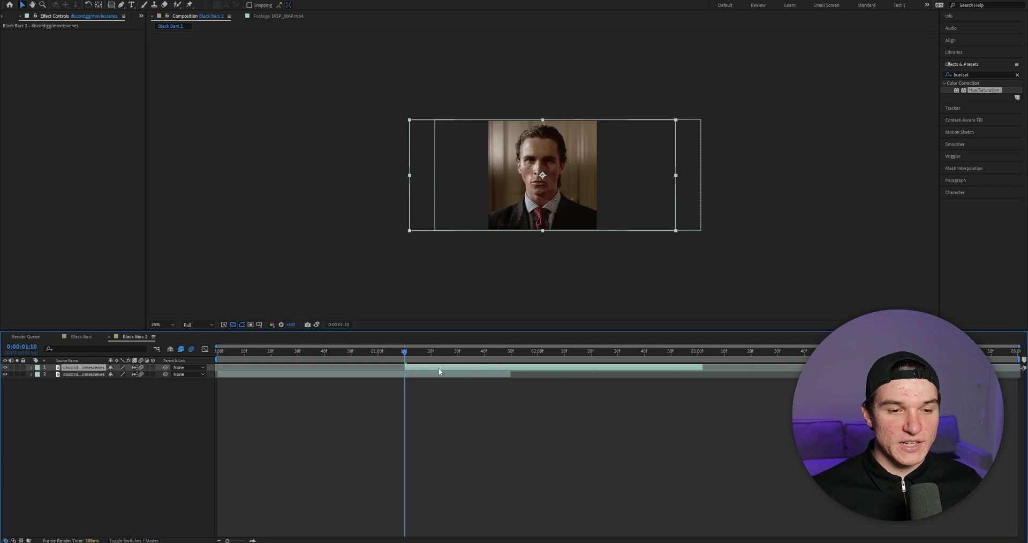
pyautogui.click(211, 343)
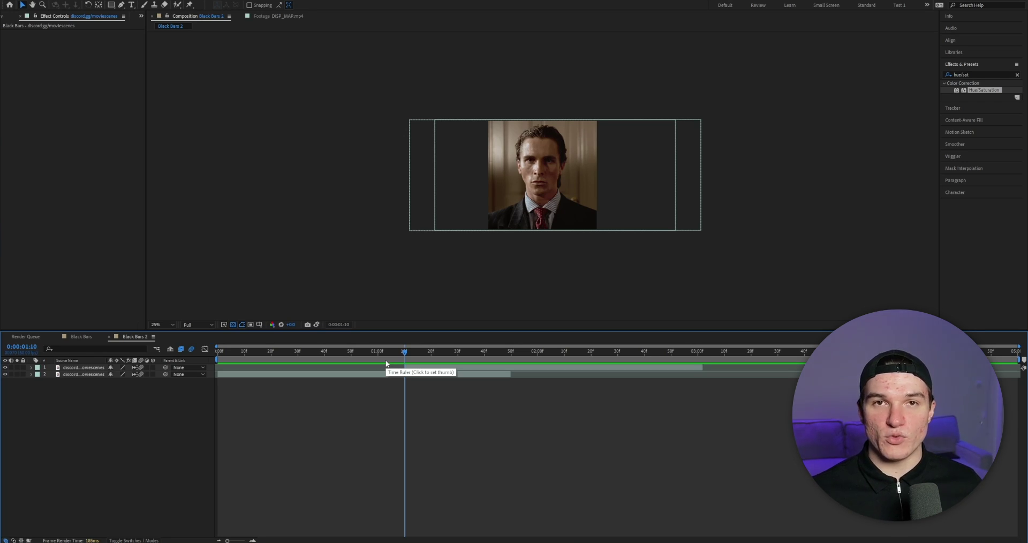
# - Add a Scale keyframe to the lower clip at 0:00:00:45
pyautogui.click(339, 351)
pyautogui.click(332, 390)
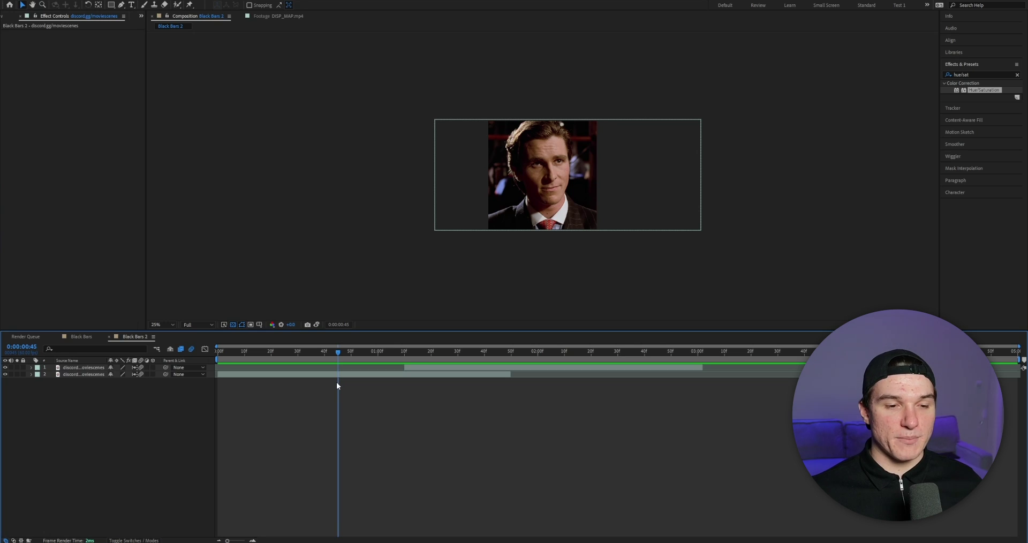
pyautogui.click(342, 377)
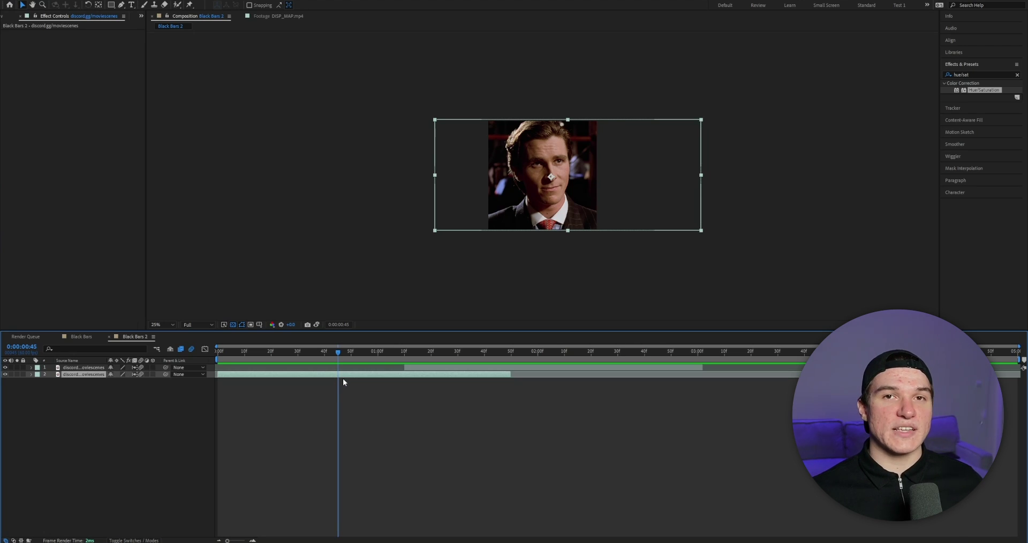
pyautogui.press('s')
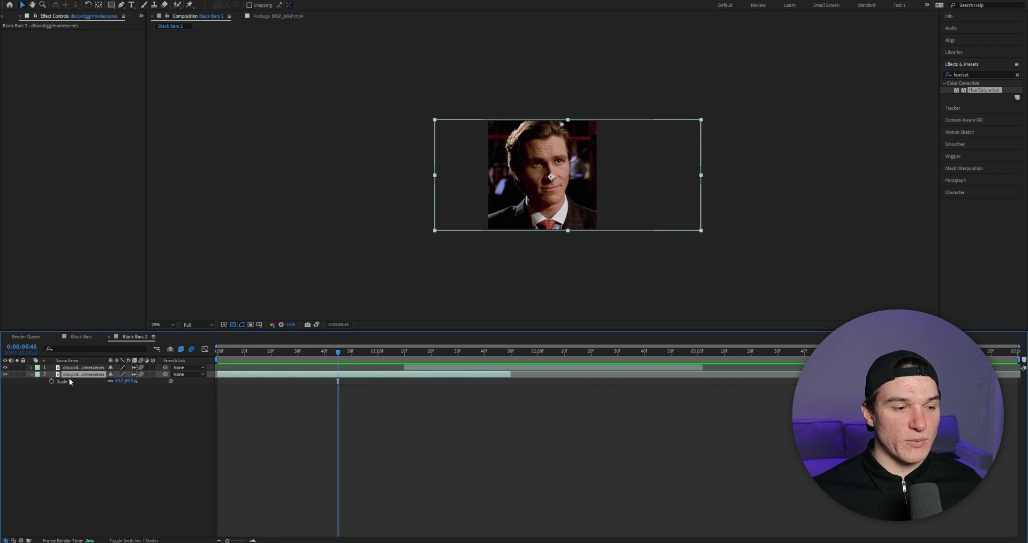
pyautogui.click(52, 381)
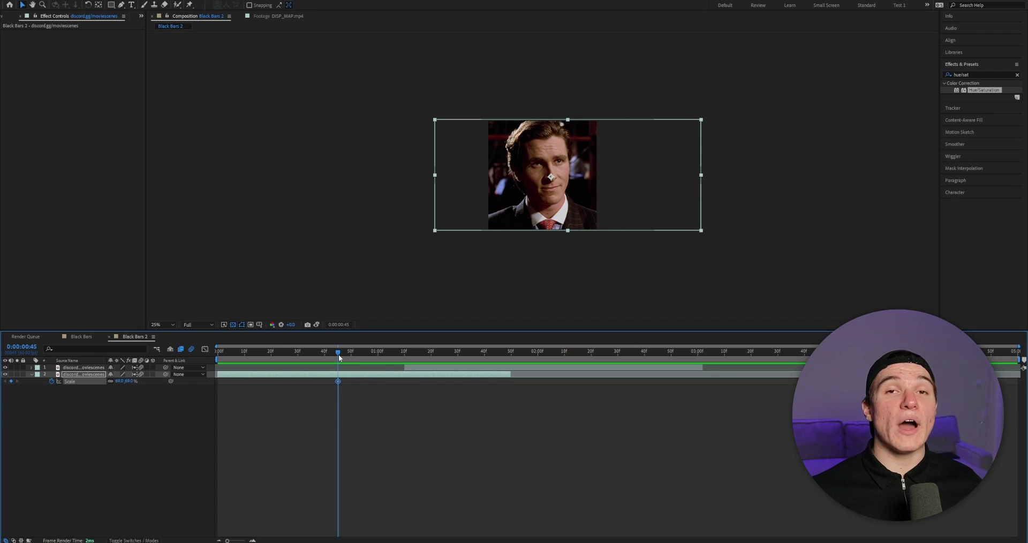
# - Keyframe the lower clip's scale at 59% at 0:00:01:15, just past the upper clip's start, and preview it
pyautogui.click(418, 353)
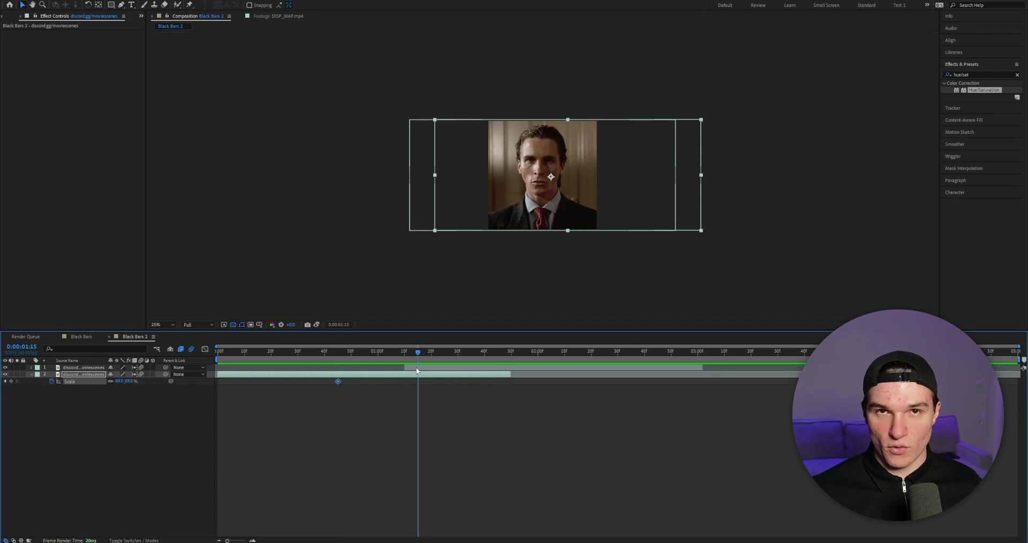
pyautogui.click(404, 353)
pyautogui.moveTo(405, 353); pyautogui.dragTo(418, 353)
pyautogui.click(125, 380)
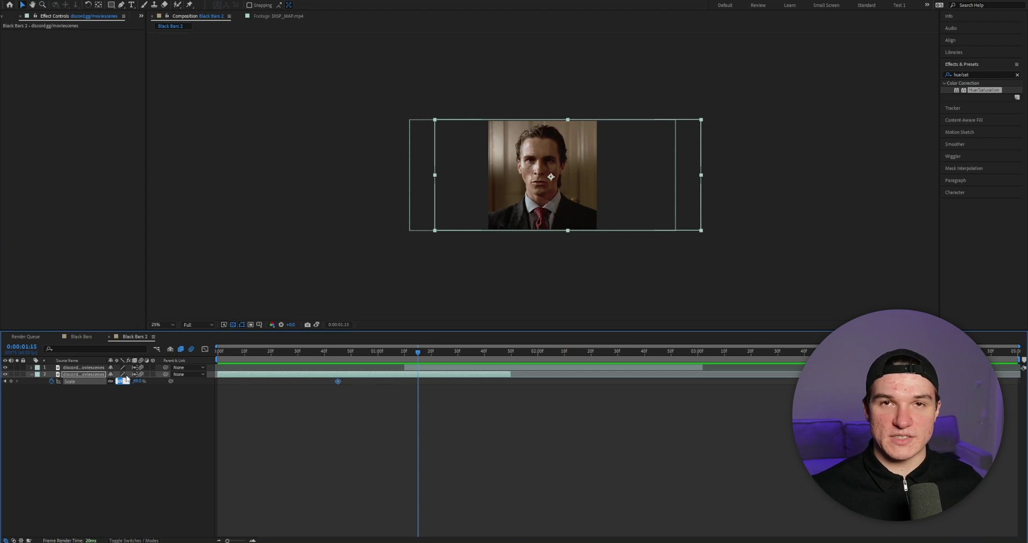
pyautogui.write('59')
pyautogui.press('Return')
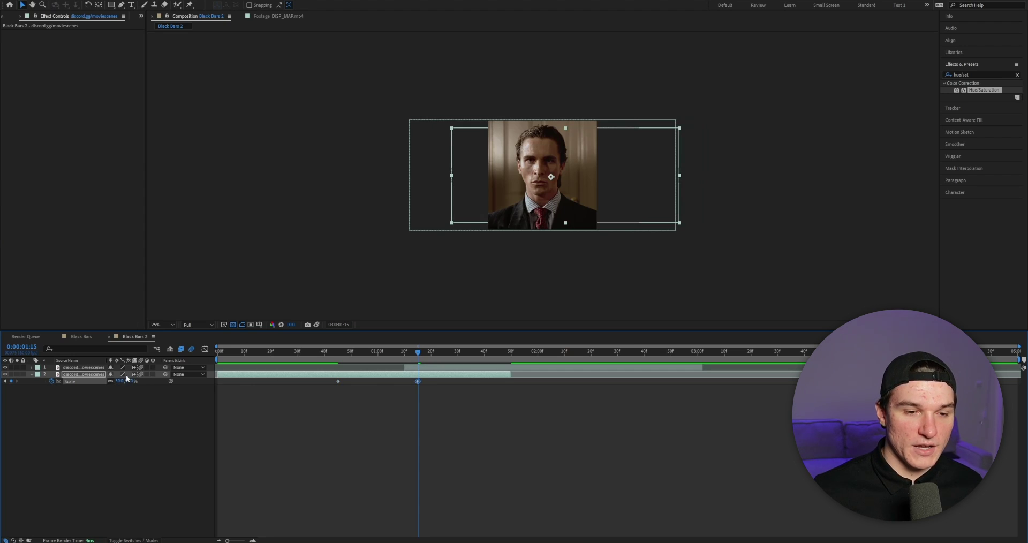
pyautogui.click(394, 353)
pyautogui.press('space')
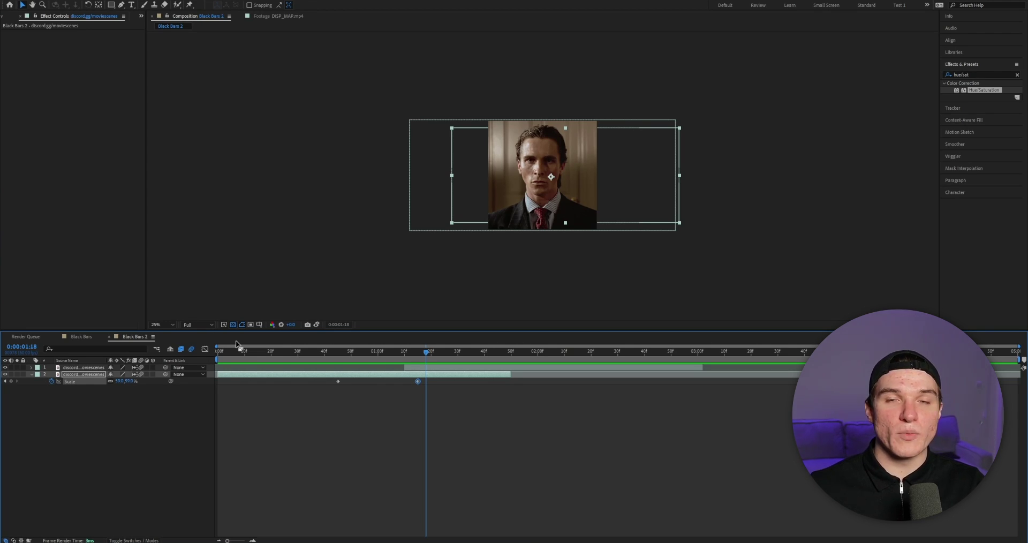
# - Add a Scale keyframe of 59% to the upper clip at 0:00:01:41 and scrub through the change
pyautogui.click(487, 351)
pyautogui.click(499, 368)
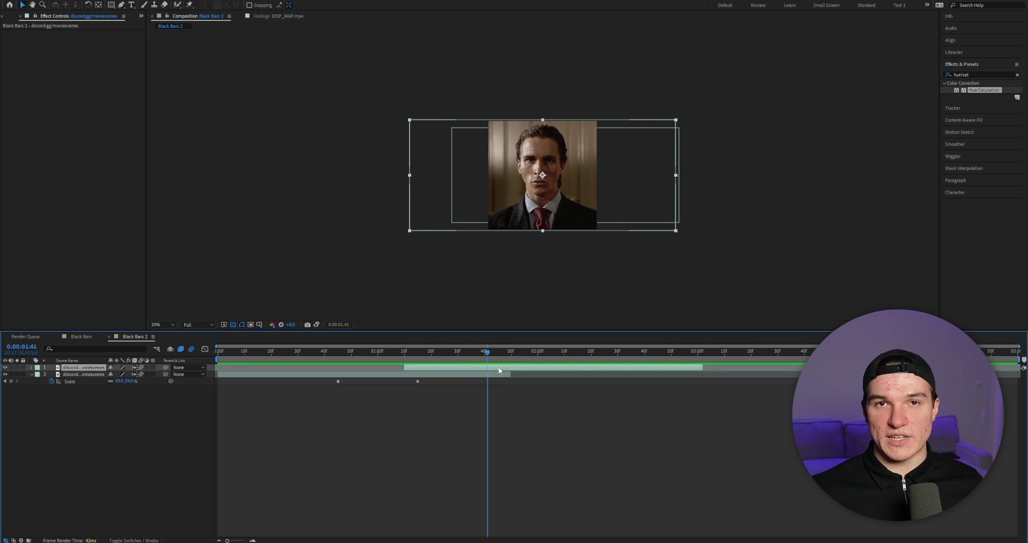
pyautogui.press('s')
pyautogui.click(52, 374)
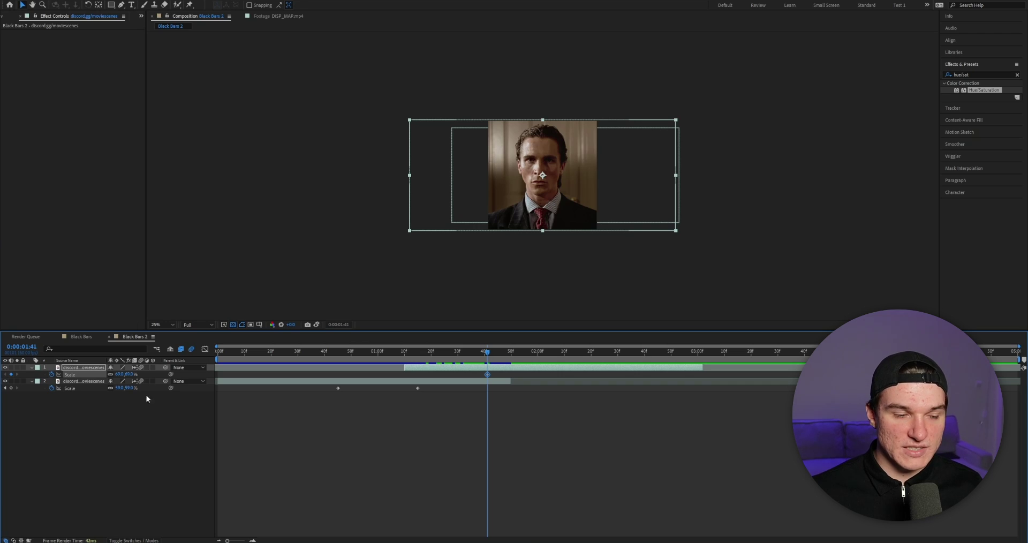
pyautogui.click(120, 375)
pyautogui.write('59')
pyautogui.press('Return')
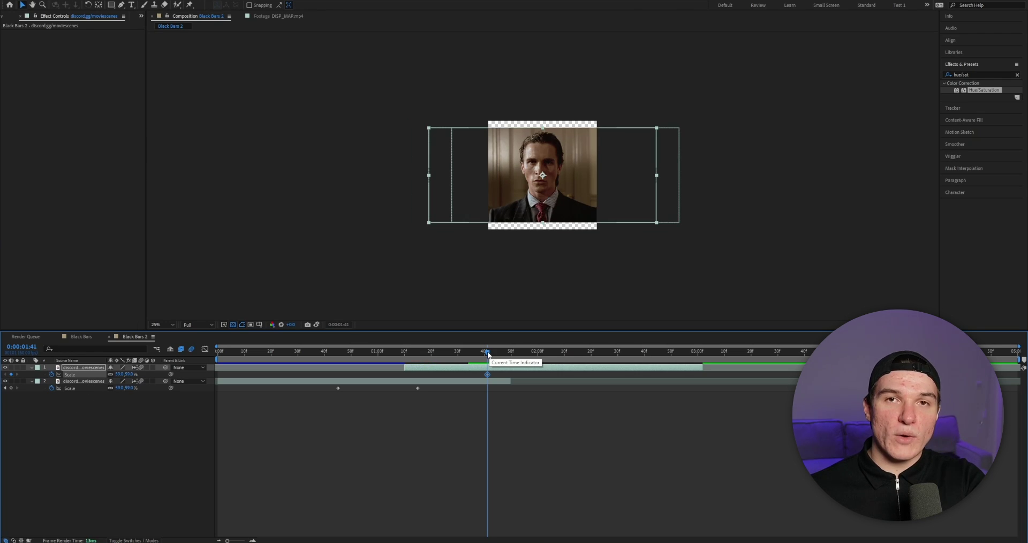
pyautogui.moveTo(379, 359); pyautogui.dragTo(488, 362)
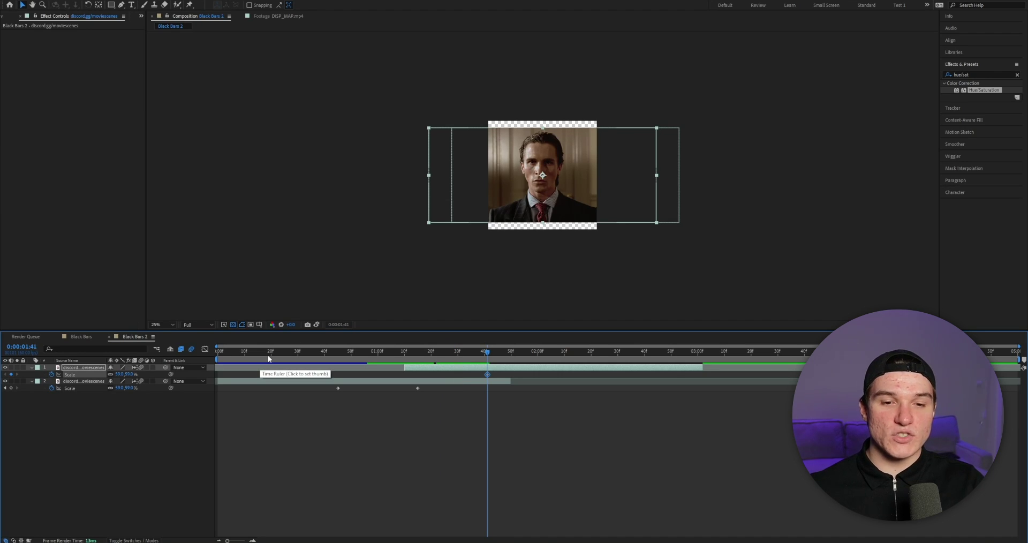
# - Keyframe the upper clip's scale at 69% at 0:00:02:15 and scrub through the clips to check the scaling
pyautogui.click(420, 399)
pyautogui.moveTo(421, 399); pyautogui.dragTo(351, 397)
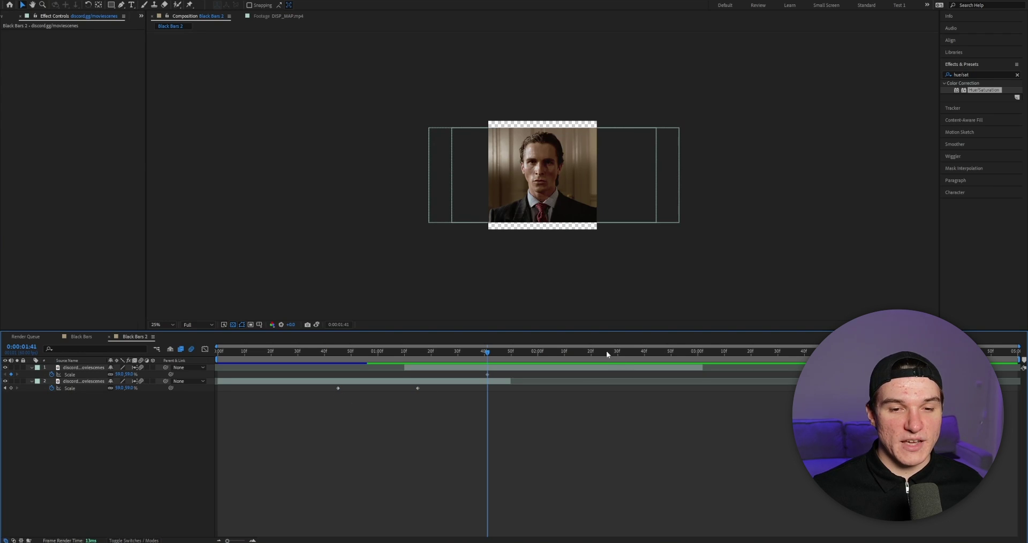
pyautogui.click(578, 353)
pyautogui.click(578, 374)
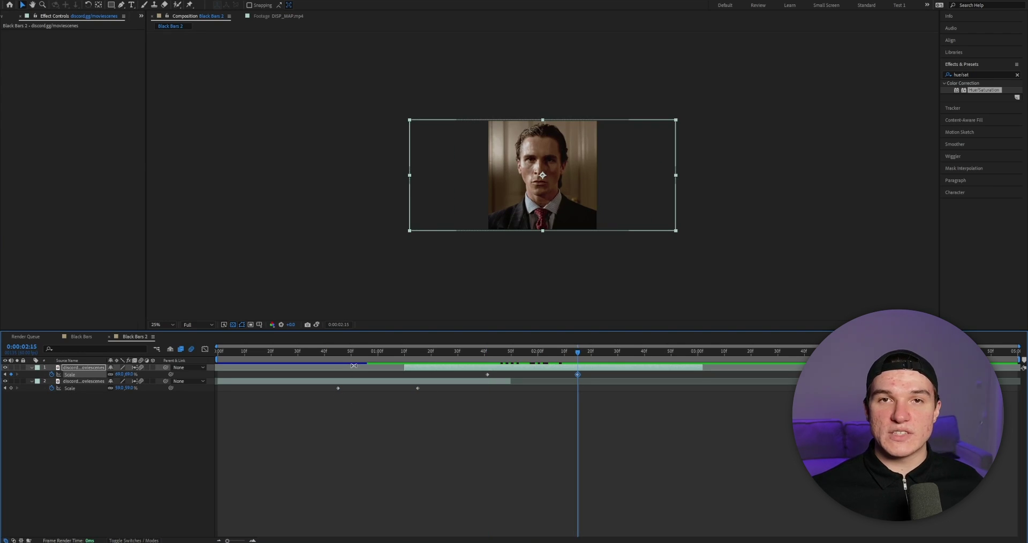
pyautogui.moveTo(331, 352); pyautogui.dragTo(572, 352)
pyautogui.click(551, 424)
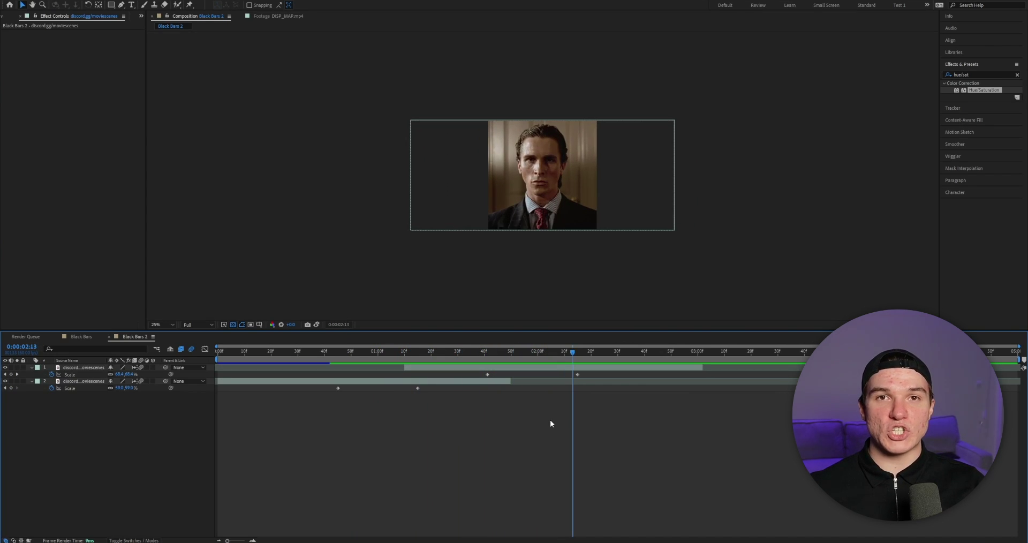
pyautogui.click(535, 351)
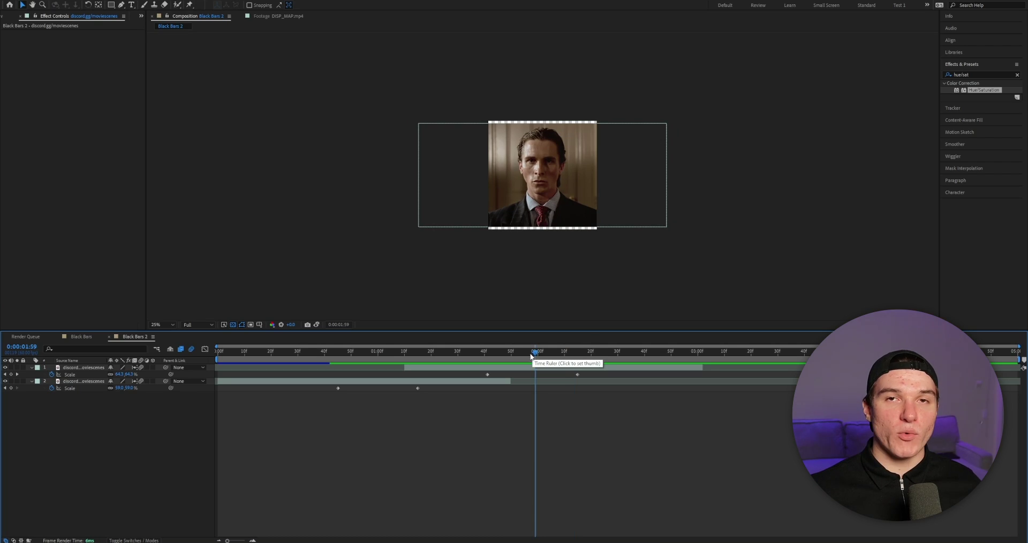
pyautogui.click(405, 352)
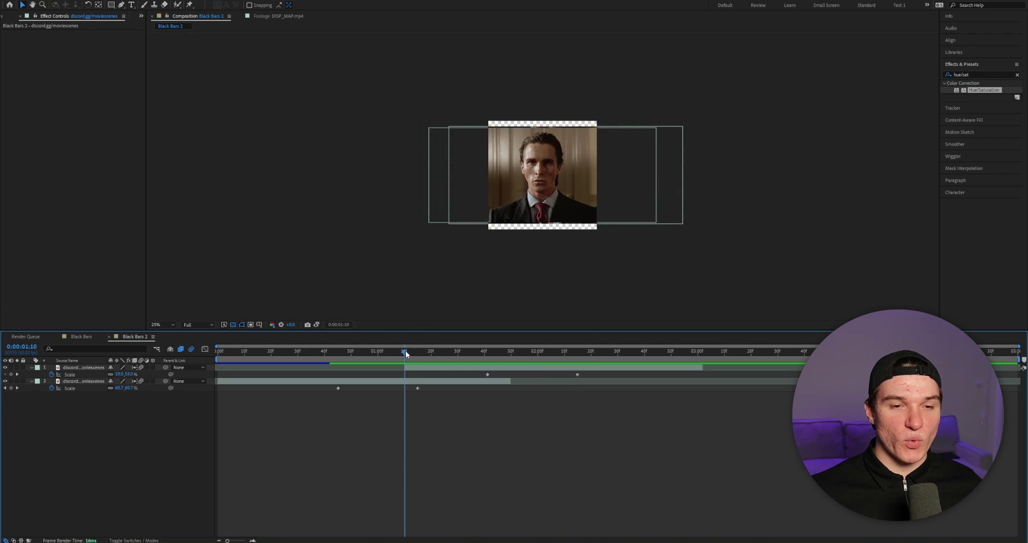
# - Separate the lower clip's Position property into X and Y dimensions
pyautogui.click(429, 381)
pyautogui.hotkey('alt', 'shift', 'p')
pyautogui.hotkey('ctrl', 'z')
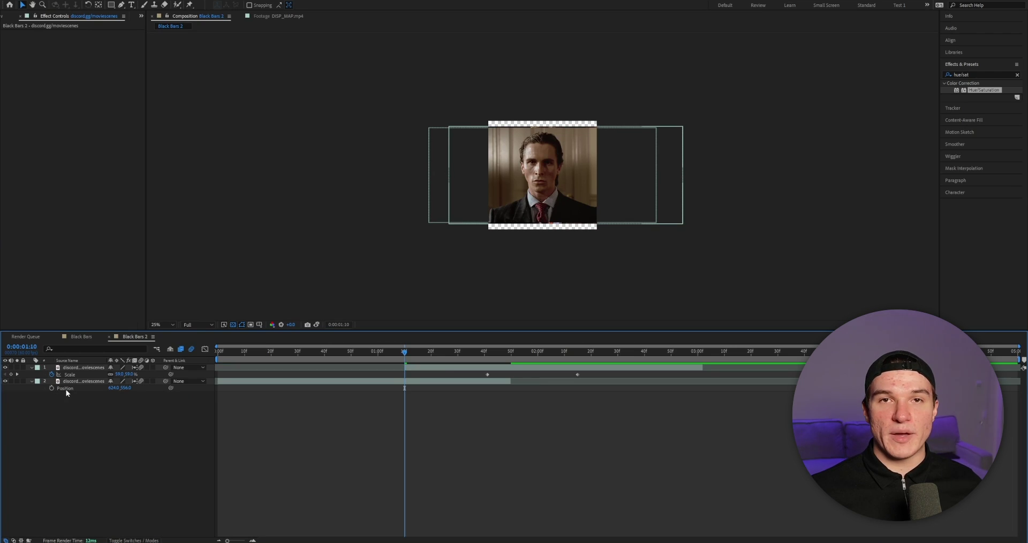
pyautogui.rightClick(66, 388)
pyautogui.click(97, 413)
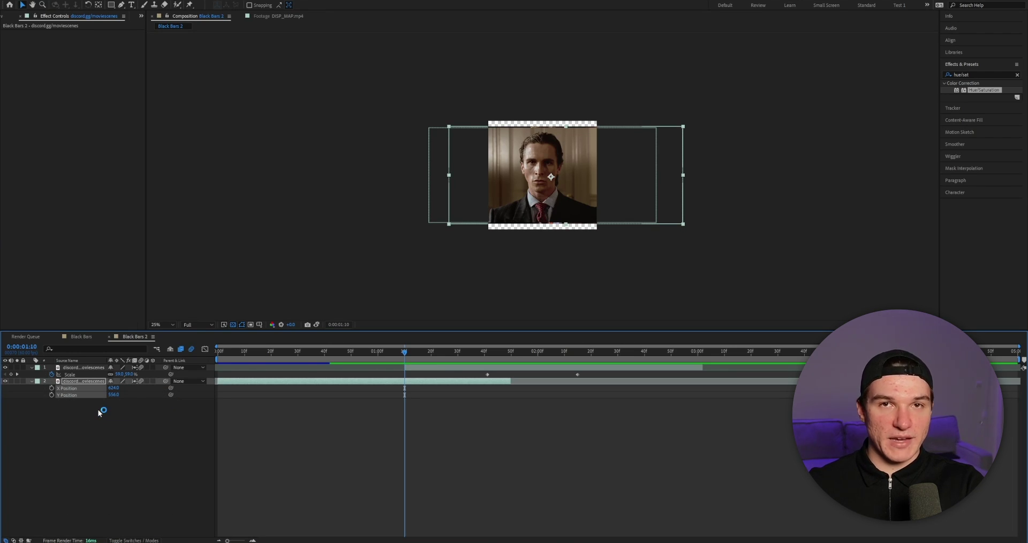
pyautogui.click(98, 409)
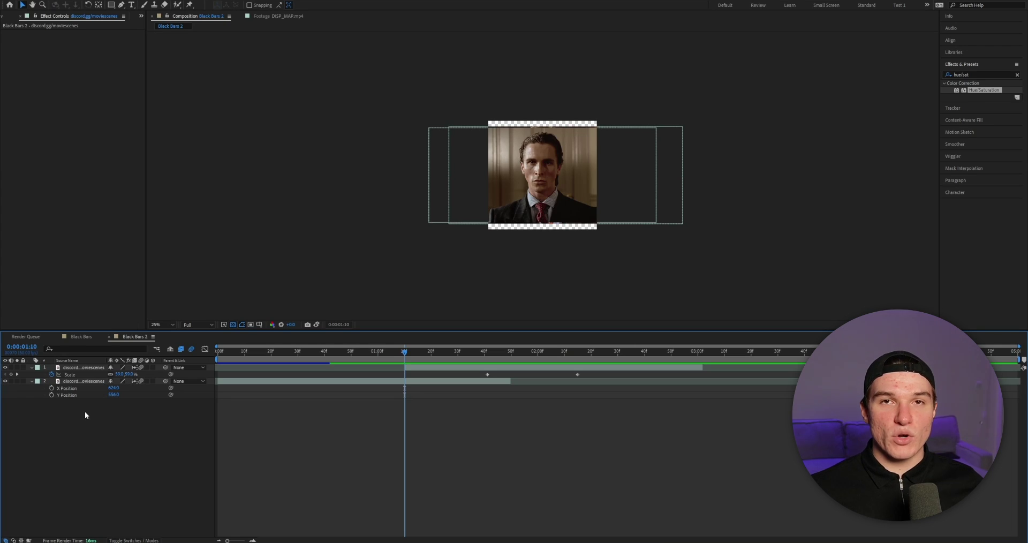
# - Add an X Position keyframe to the lower clip at 0:00:01:10, where the upper clip starts
pyautogui.click(52, 388)
pyautogui.press('u')
pyautogui.press('u')
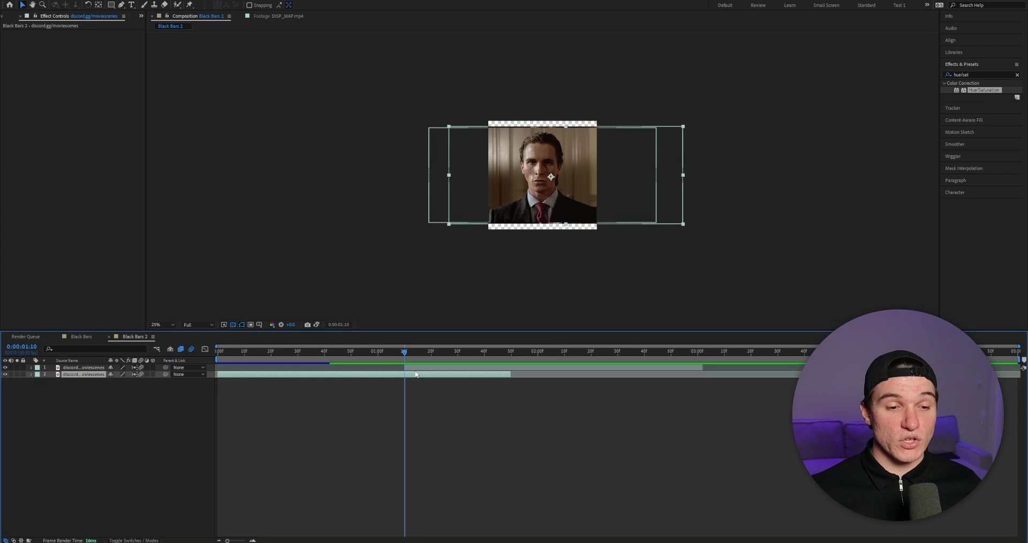
pyautogui.click(442, 415)
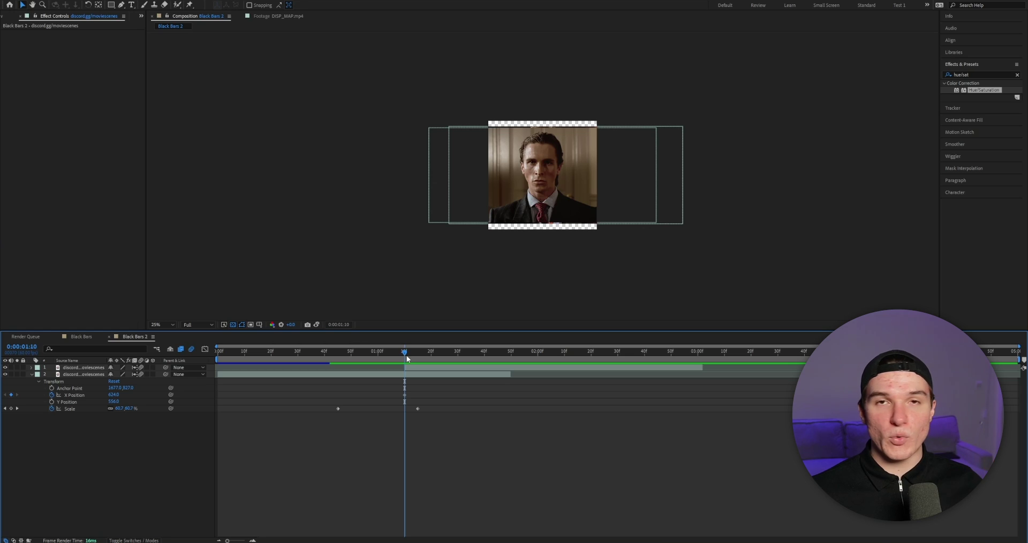
# - Keyframe the lower clip's X Position at 0:00:01:49 so it sits just outside the frame's left edge, with the upper clip shown again
pyautogui.moveTo(412, 349); pyautogui.dragTo(510, 347)
pyautogui.press('u')
pyautogui.moveTo(112, 381); pyautogui.dragTo(477, 180)
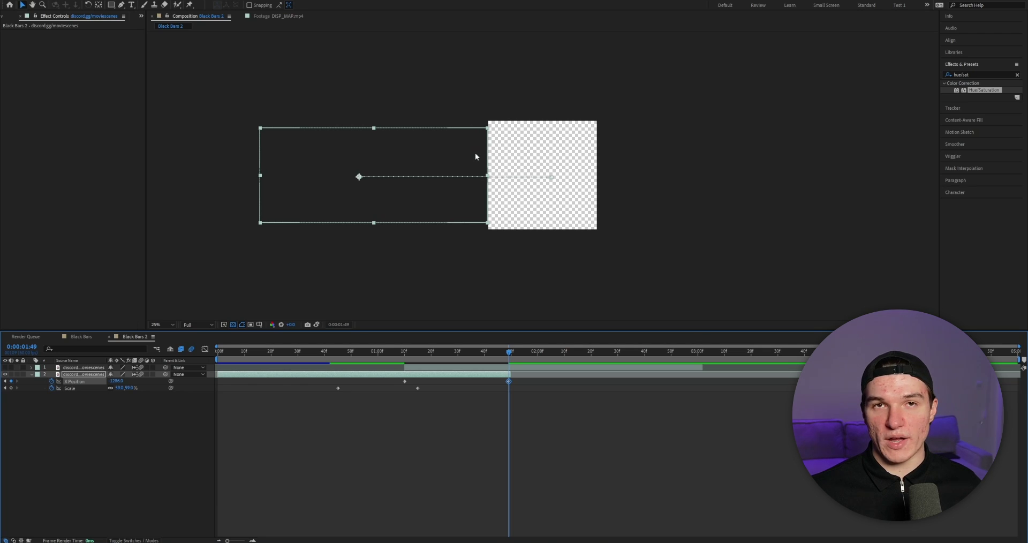
pyautogui.click(6, 368)
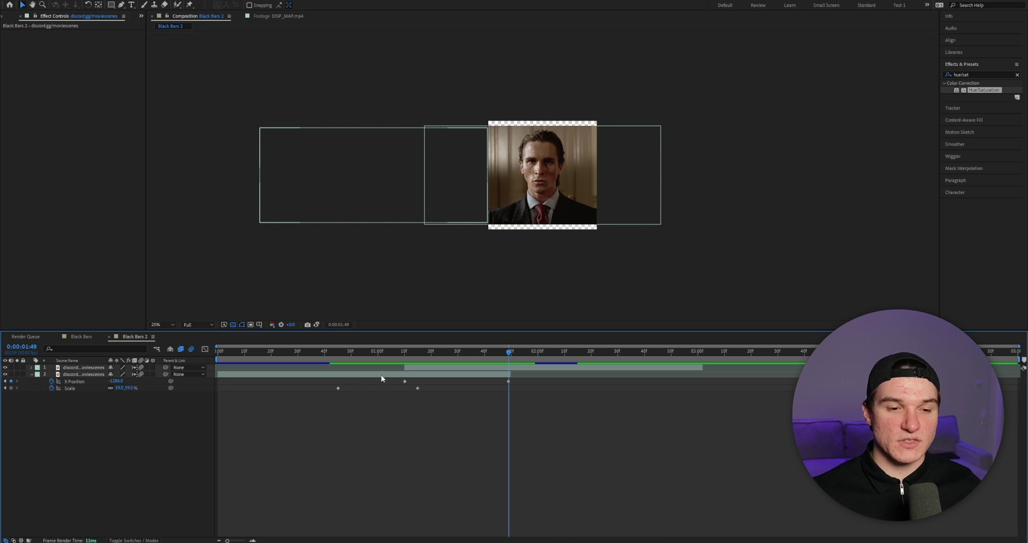
# - Separate the upper clip's Position property into X and Y dimensions
pyautogui.click(466, 367)
pyautogui.press('p')
pyautogui.rightClick(64, 374)
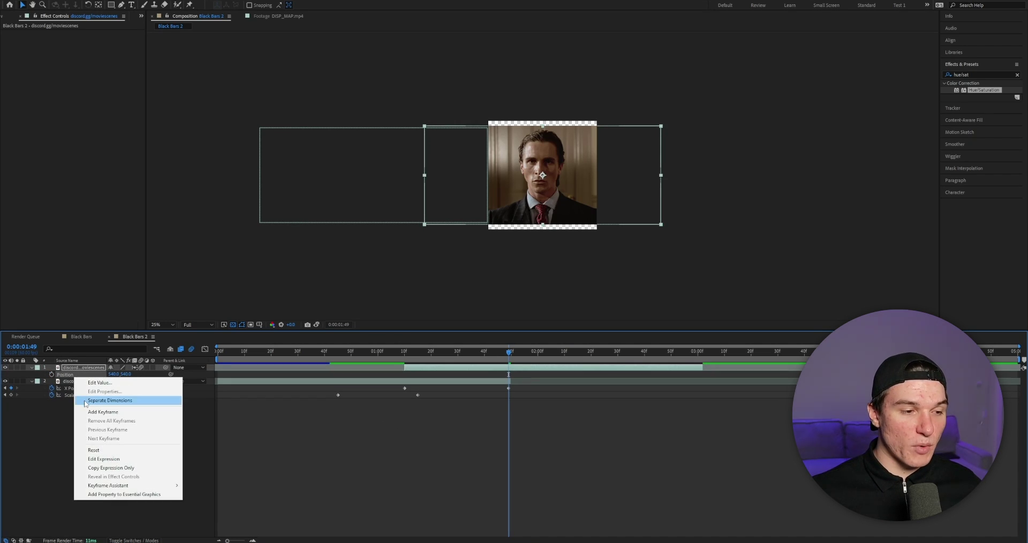
pyautogui.click(117, 463)
# - Move the lower clip's last X Position keyframe to 0:00:01:50 and add X and Y Position keyframes to the upper clip there
pyautogui.moveTo(509, 395); pyautogui.dragTo(512, 406)
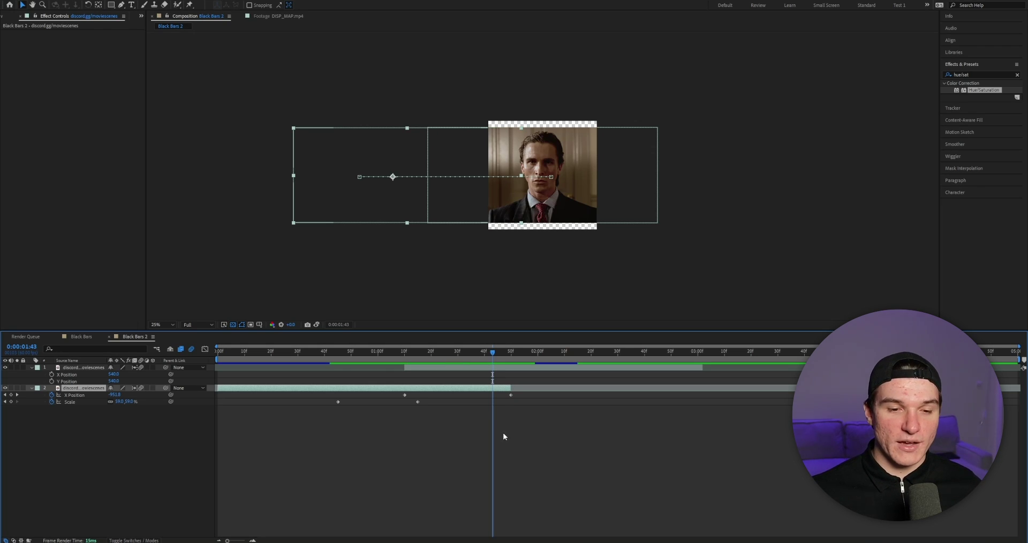
pyautogui.click(509, 355)
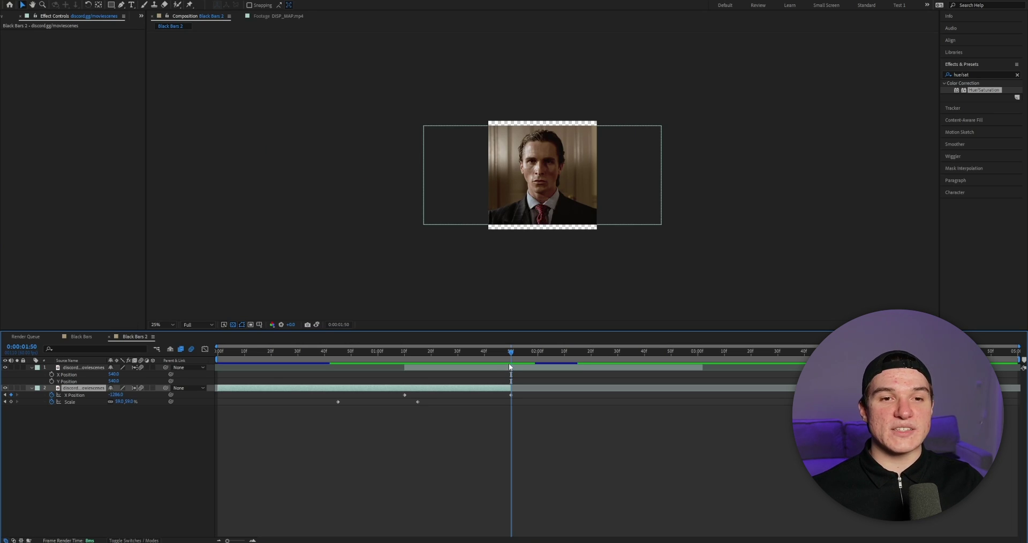
pyautogui.click(52, 374)
pyautogui.click(51, 381)
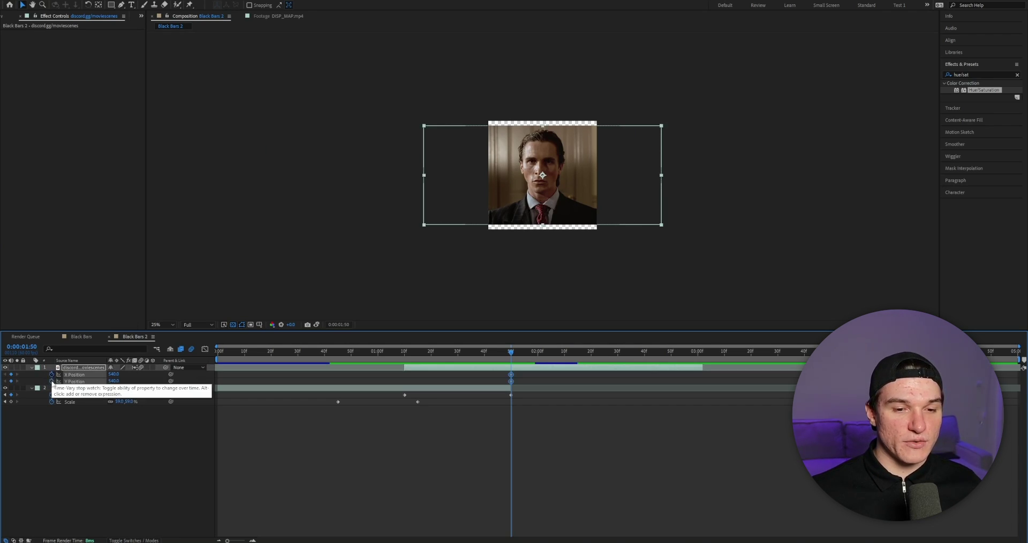
# - Keyframe the upper clip's X Position at 2224 at 0:00:01:10 and preview the slide between the clips
pyautogui.click(407, 354)
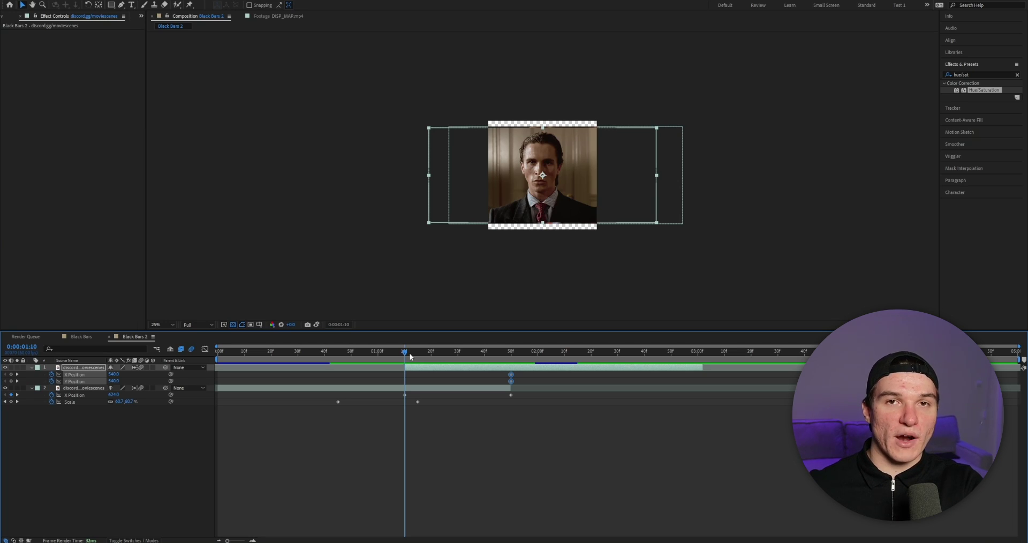
pyautogui.press('F2')
pyautogui.moveTo(115, 375); pyautogui.dragTo(300, 375)
pyautogui.moveTo(506, 367); pyautogui.dragTo(552, 367)
pyautogui.click(317, 352)
pyautogui.press('space')
pyautogui.press('space')
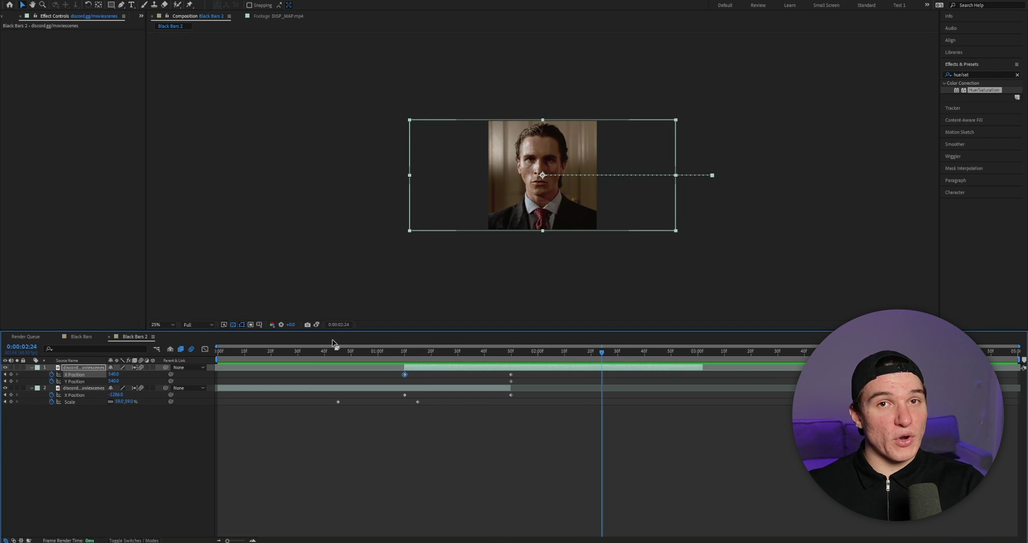
# - Reveal all position and scale keyframes on both clips and apply Easy Ease to them
pyautogui.press('u')
pyautogui.click(425, 416)
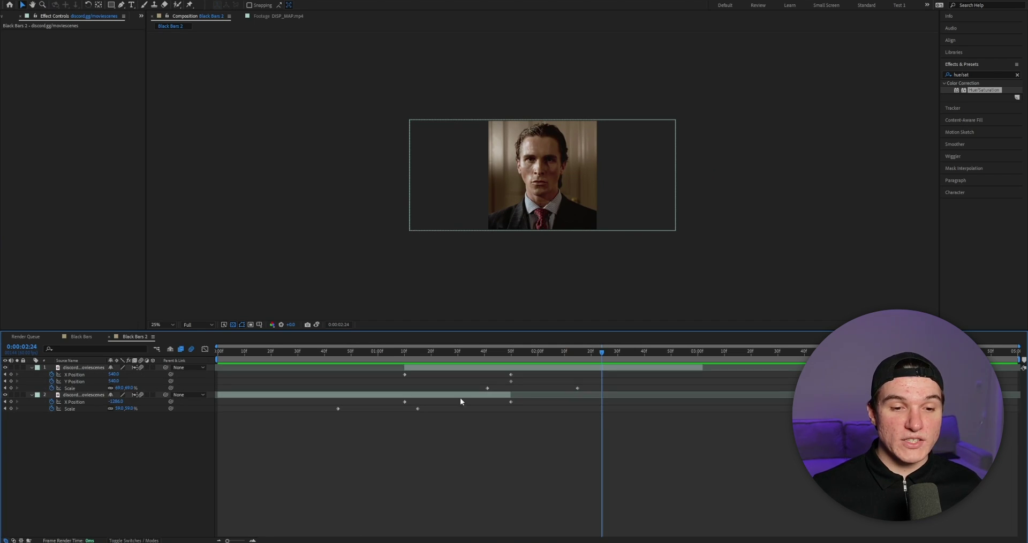
pyautogui.moveTo(713, 444); pyautogui.dragTo(297, 357)
pyautogui.rightClick(511, 375)
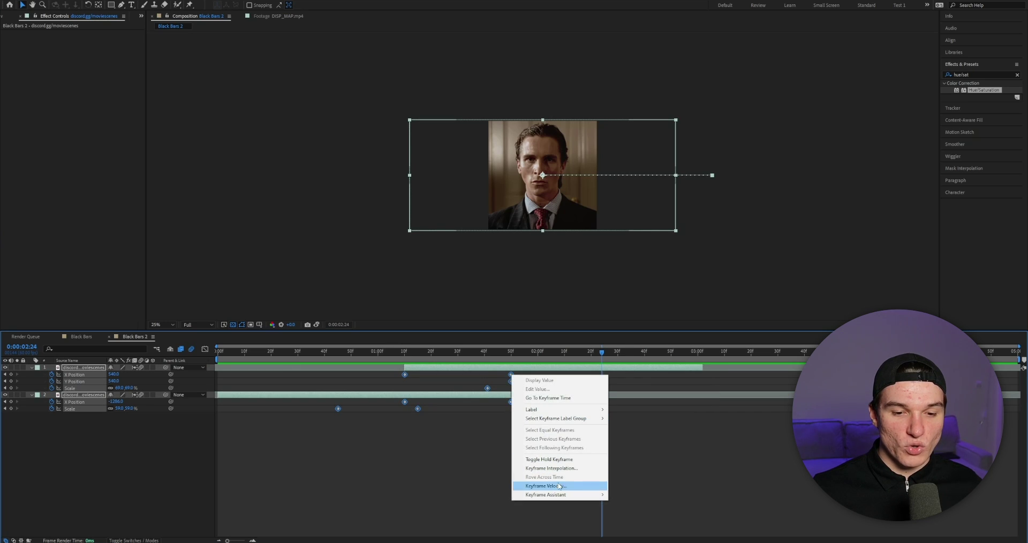
pyautogui.moveTo(557, 493)
pyautogui.click(642, 439)
# - Steepen the middle of the lower clip's Scale curve in the graph editor by lengthening the easing handles of both keyframes
pyautogui.moveTo(451, 424); pyautogui.dragTo(328, 405)
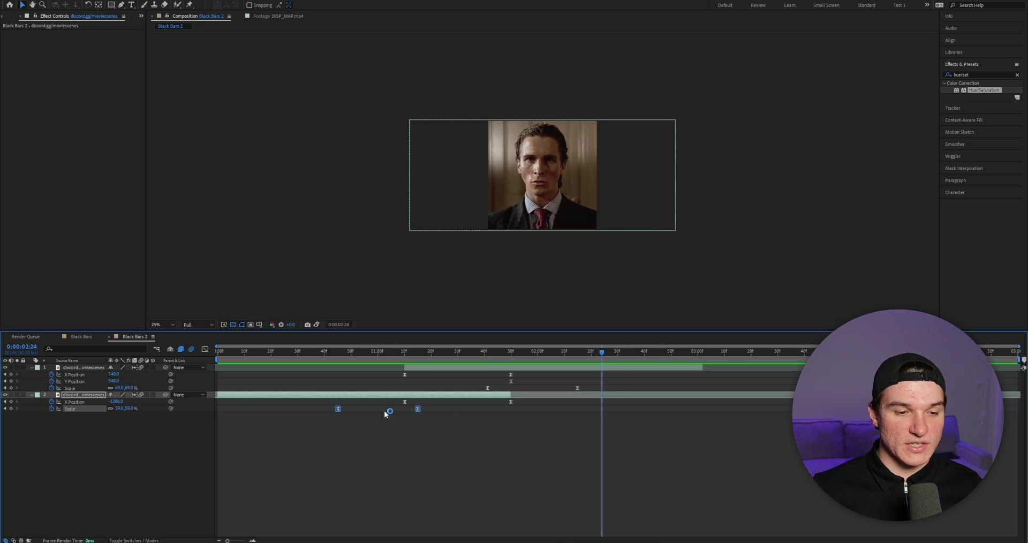
pyautogui.click(204, 349)
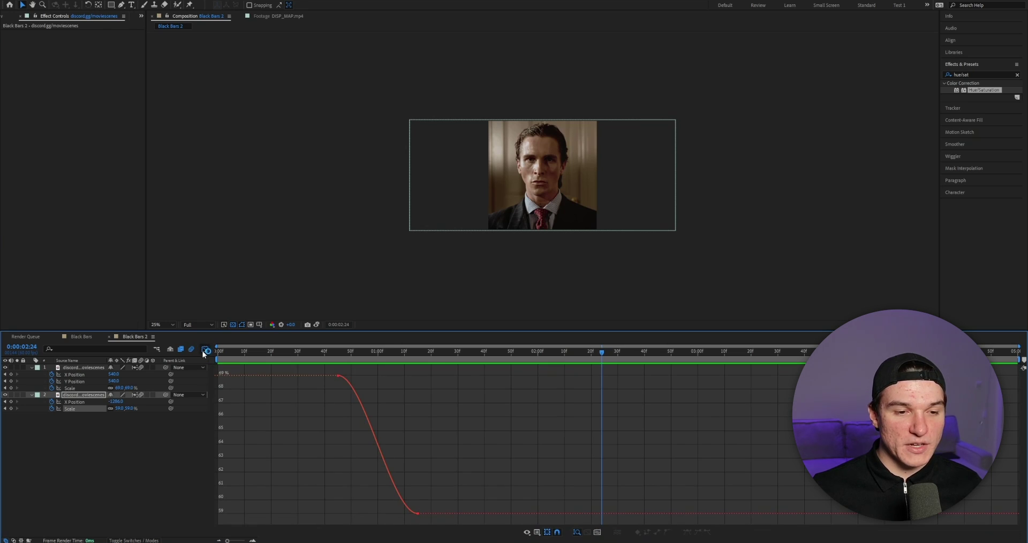
pyautogui.click(373, 351)
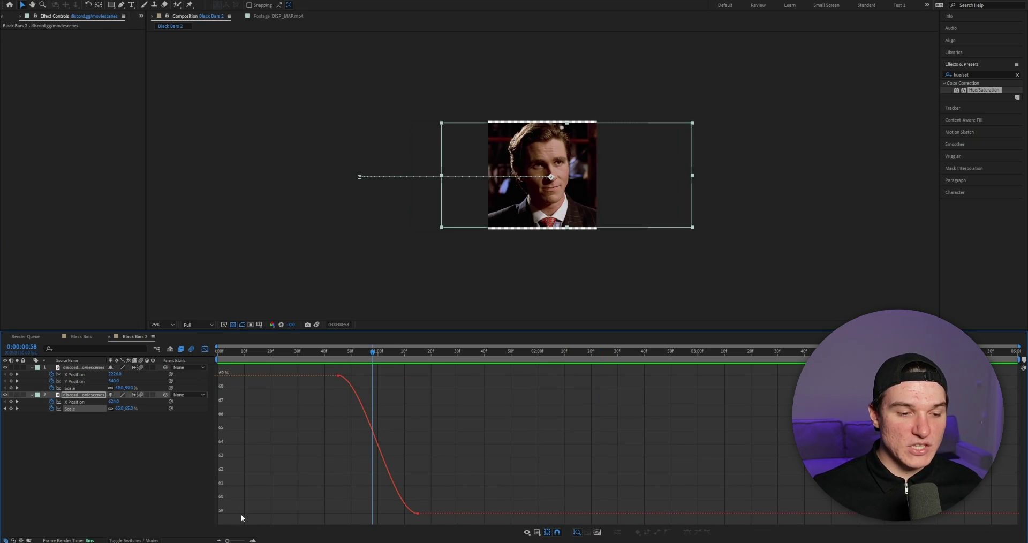
pyautogui.click(237, 540)
pyautogui.click(421, 376)
pyautogui.moveTo(464, 376); pyautogui.dragTo(499, 374)
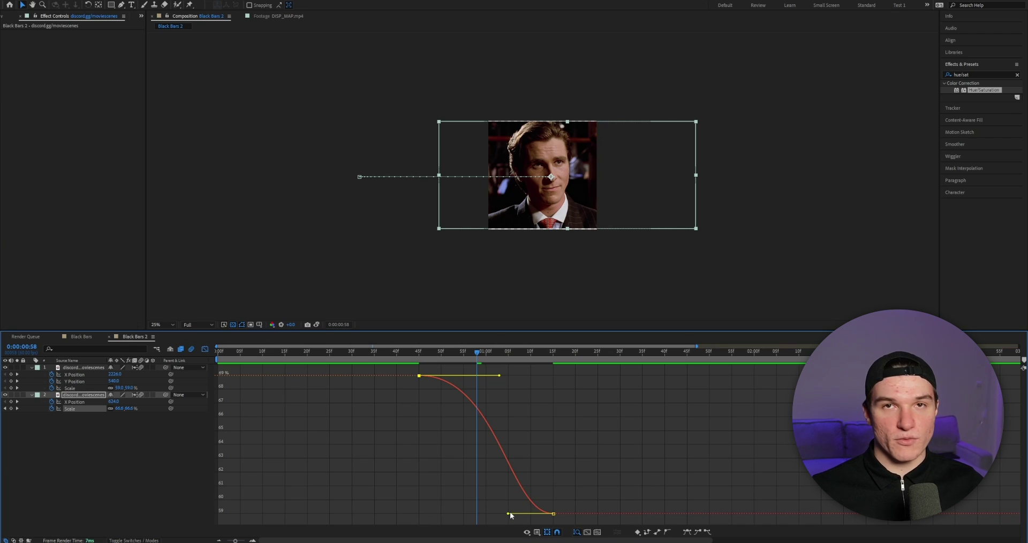
pyautogui.moveTo(508, 515); pyautogui.dragTo(467, 514)
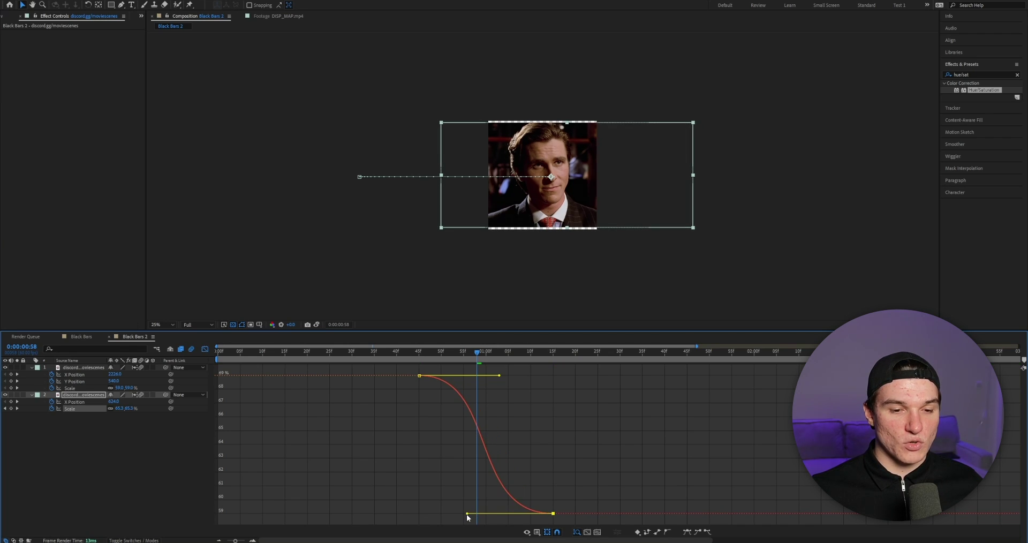
pyautogui.hotkey('shift', 'F3')
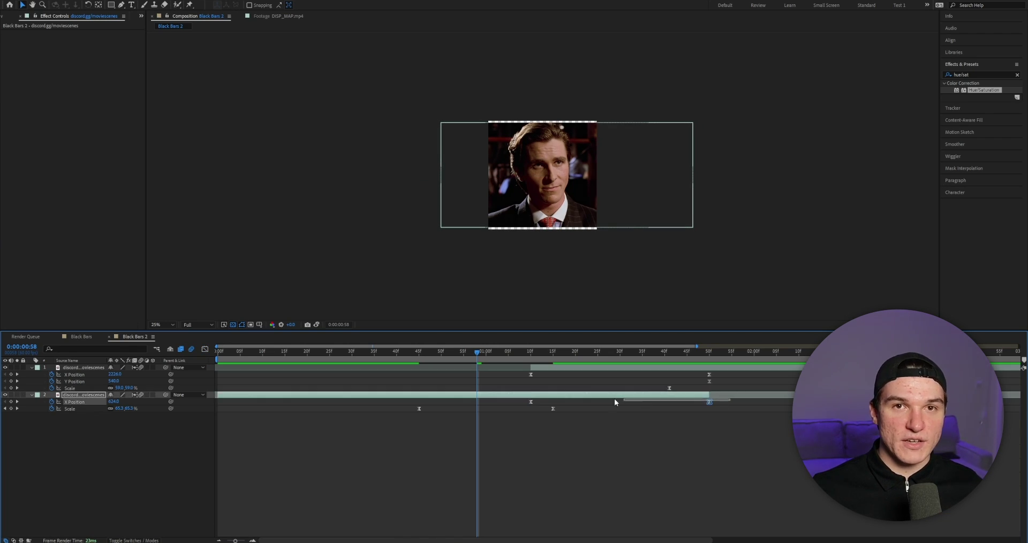
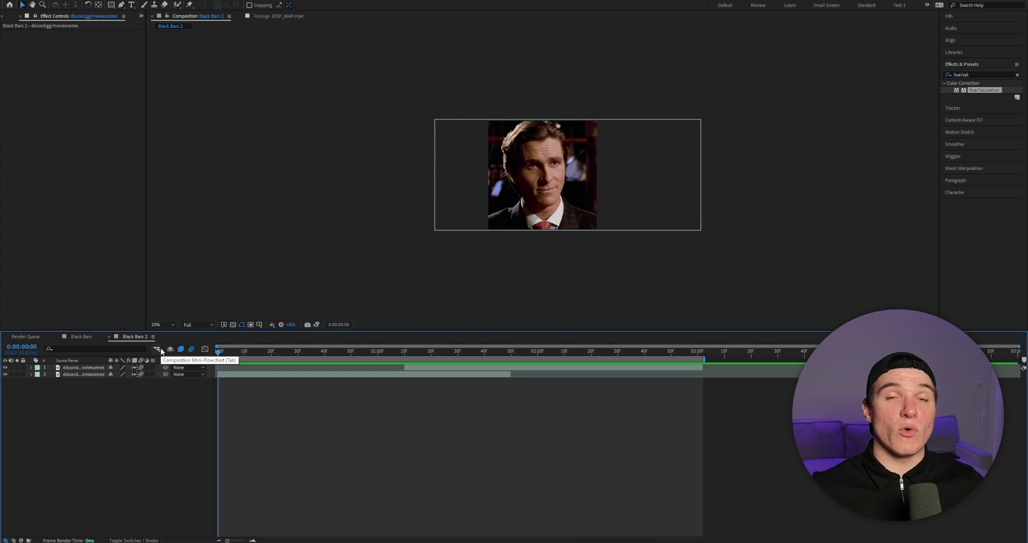
# - Preview the eased transition from the start and scrub to 0:00:01:35 to check the area around the clips
pyautogui.press('space')
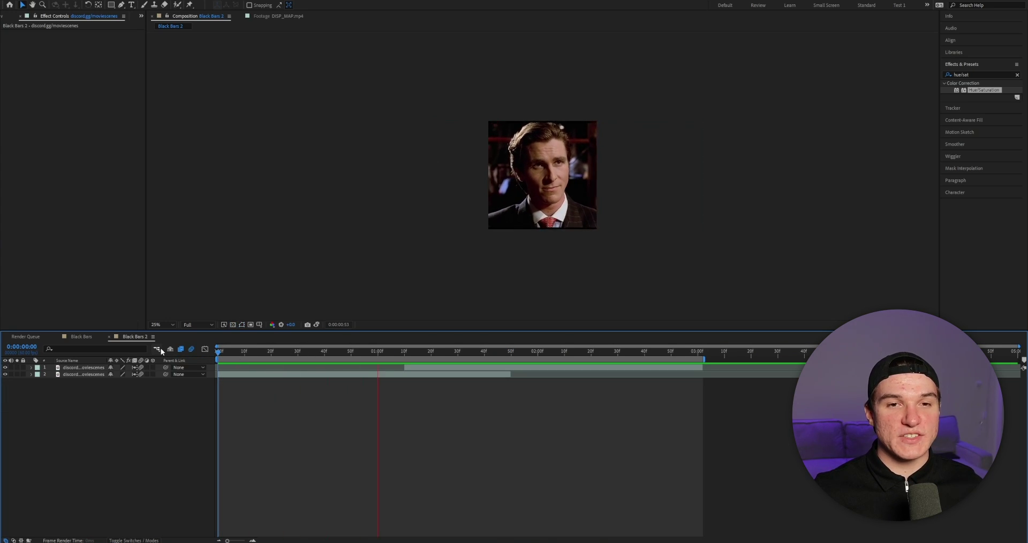
pyautogui.press('space')
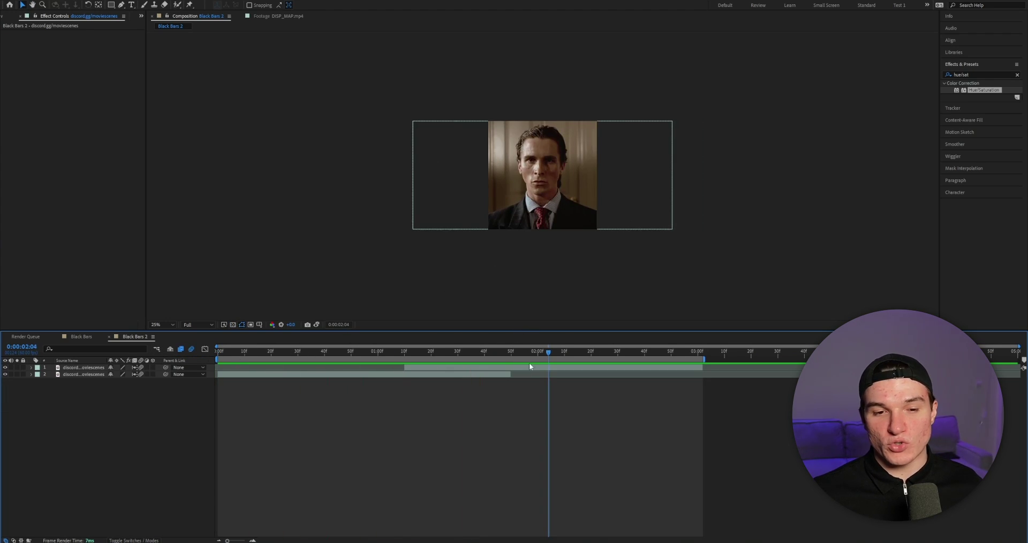
pyautogui.moveTo(495, 354); pyautogui.dragTo(471, 352)
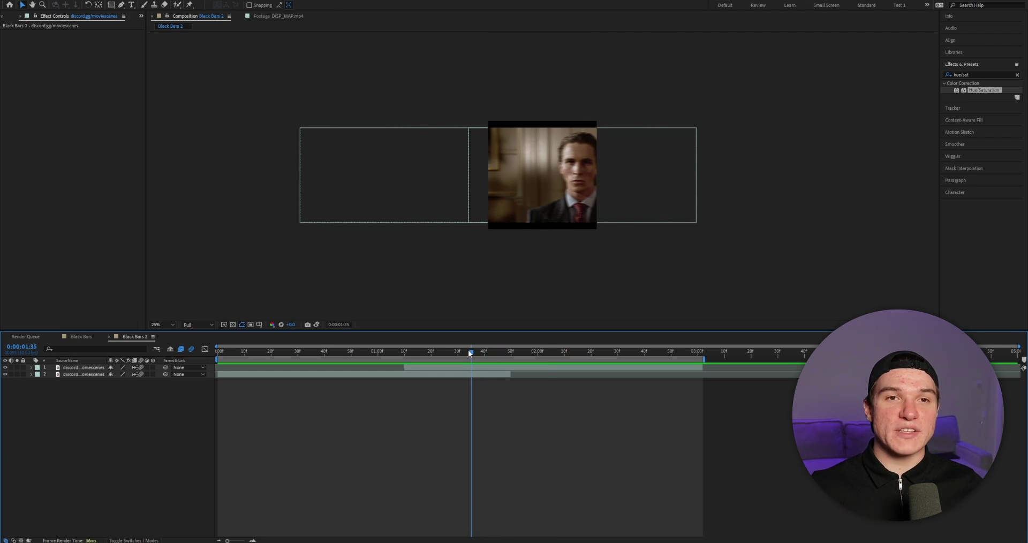
# - Create a comp-sized black solid with colour 000000 above both clips
pyautogui.click(71, 1)
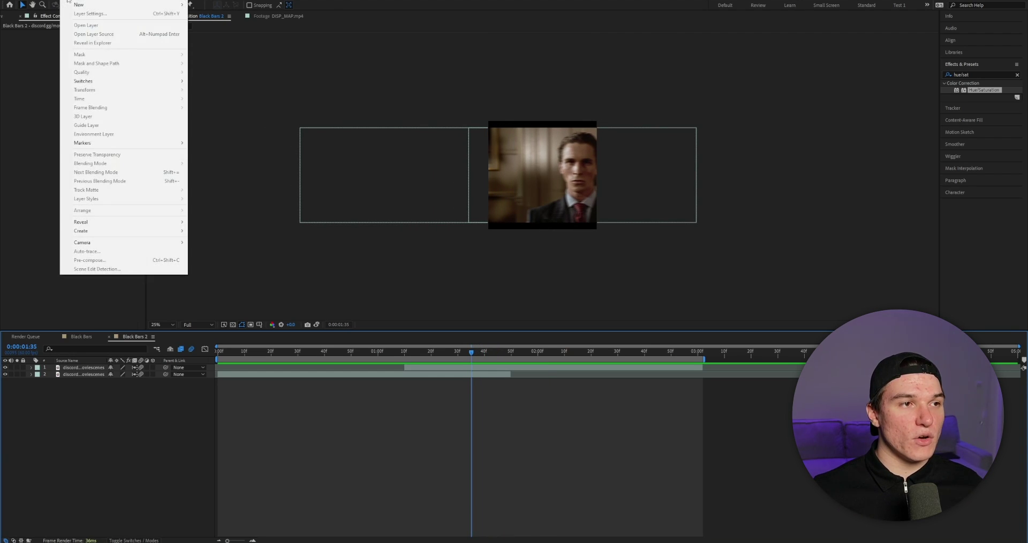
pyautogui.moveTo(74, 8)
pyautogui.click(207, 14)
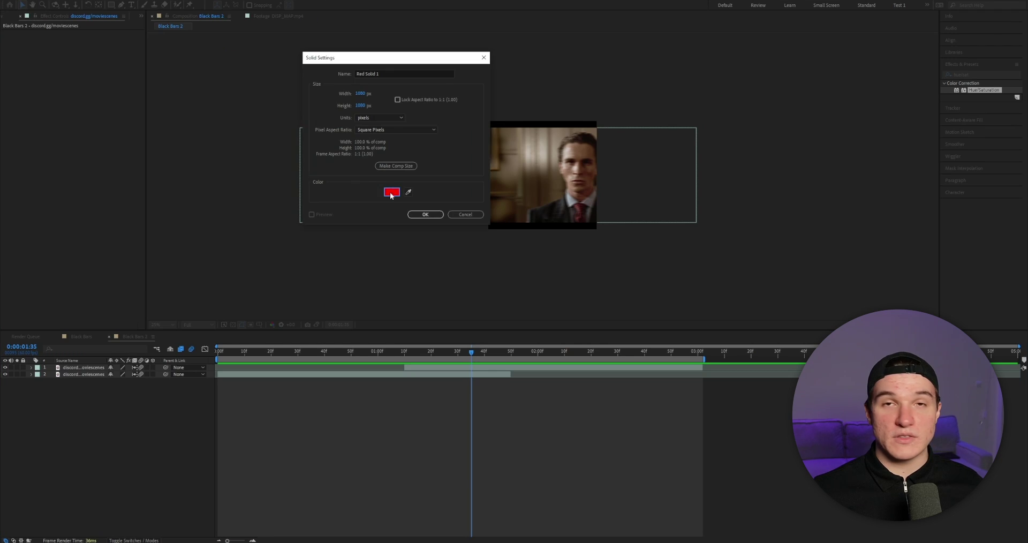
pyautogui.click(390, 190)
pyautogui.write('000000')
pyautogui.press('Return')
pyautogui.press('Return')
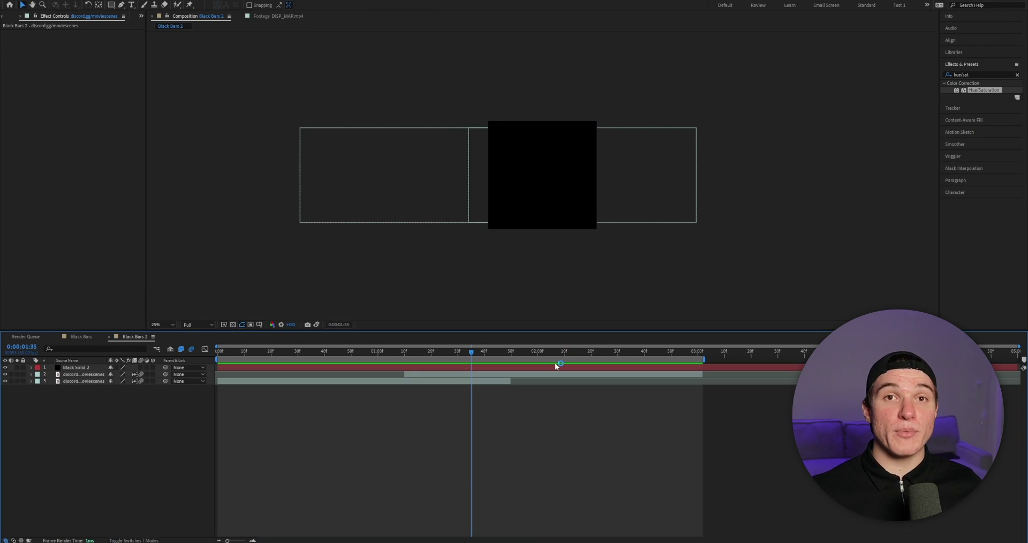
# - Split the black solid at the lower clip's first Scale keyframe, 0:00:00:45
pyautogui.press('u')
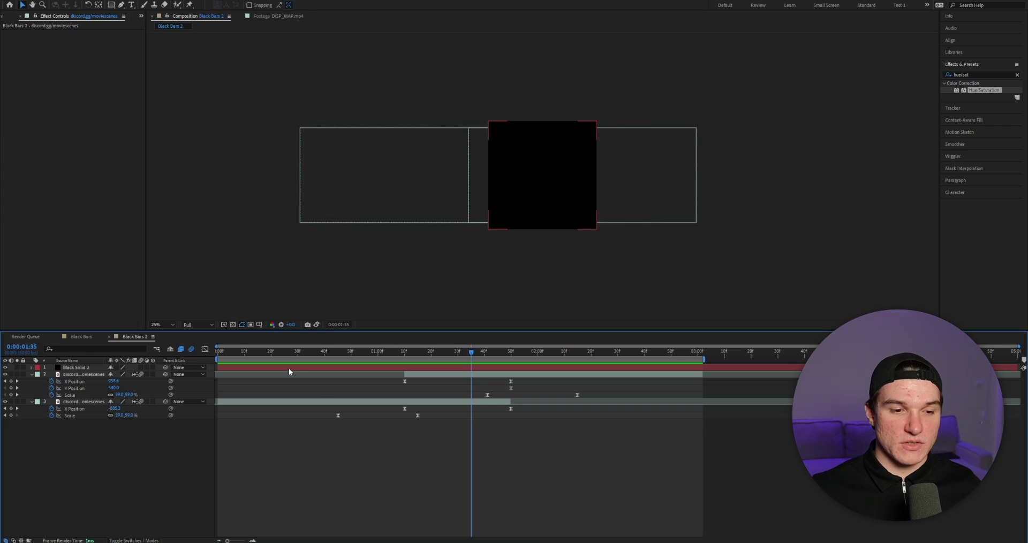
pyautogui.click(339, 354)
pyautogui.click(342, 367)
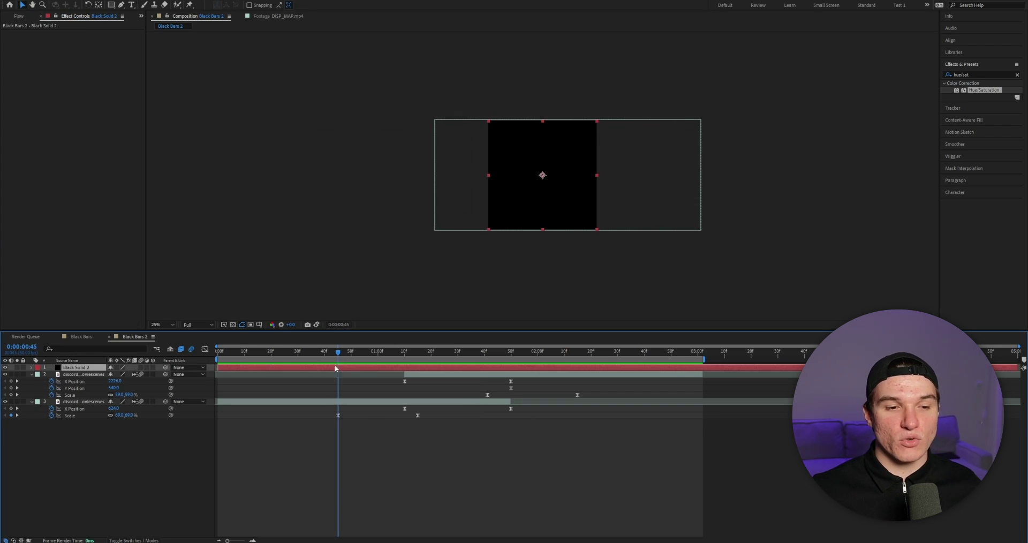
pyautogui.hotkey('ctrl', 'shift', 'd')
pyautogui.click(331, 374)
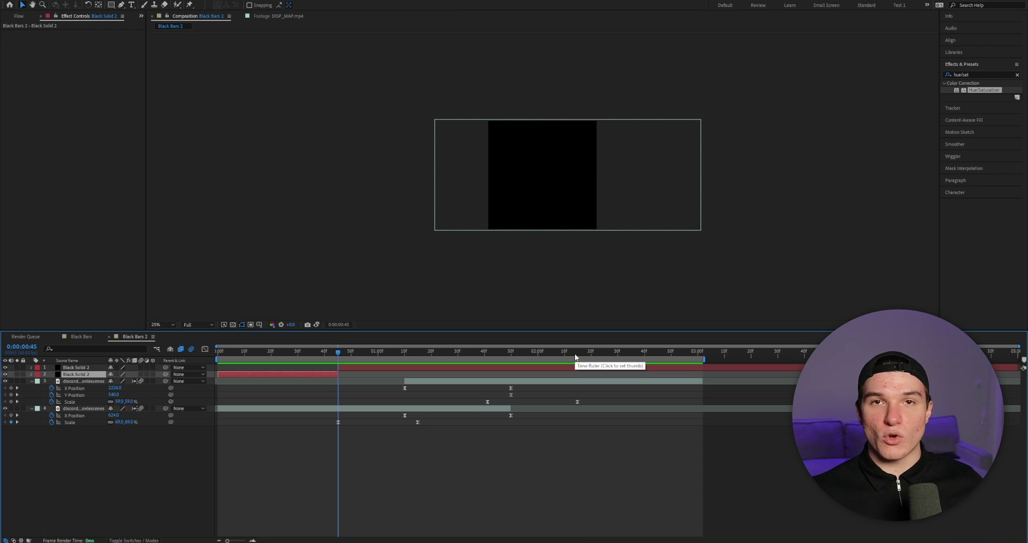
# - Split the black solid at 0:00:02:15 and delete the two outer pieces, keeping only the middle part
pyautogui.click(577, 355)
pyautogui.click(574, 369)
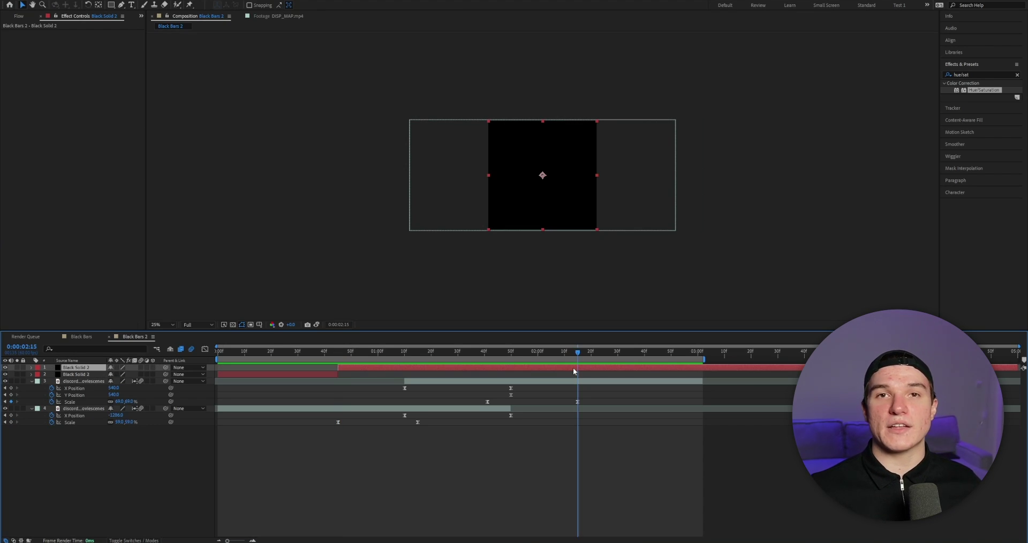
pyautogui.hotkey('ctrl', 'shift', 'd')
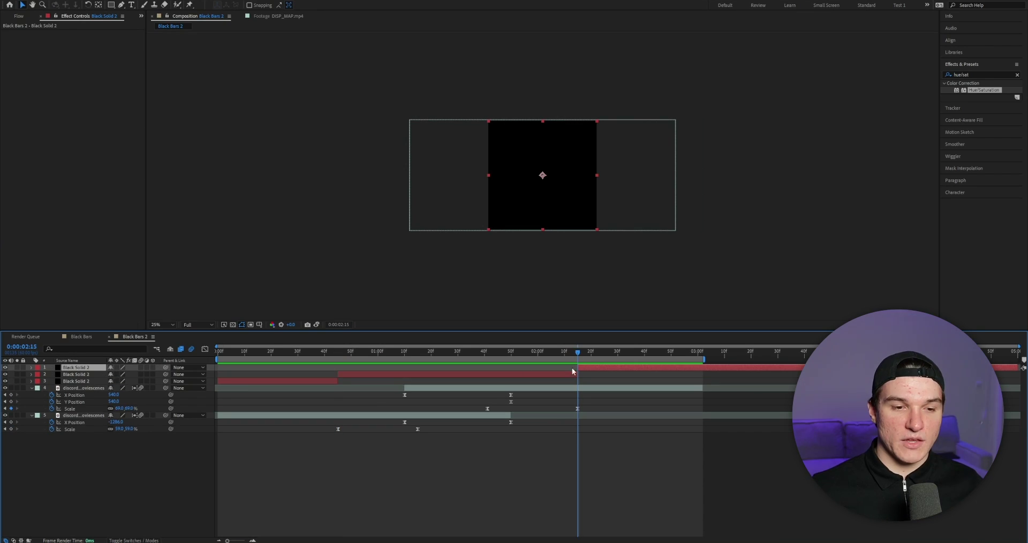
pyautogui.press('Delete')
pyautogui.click(295, 375)
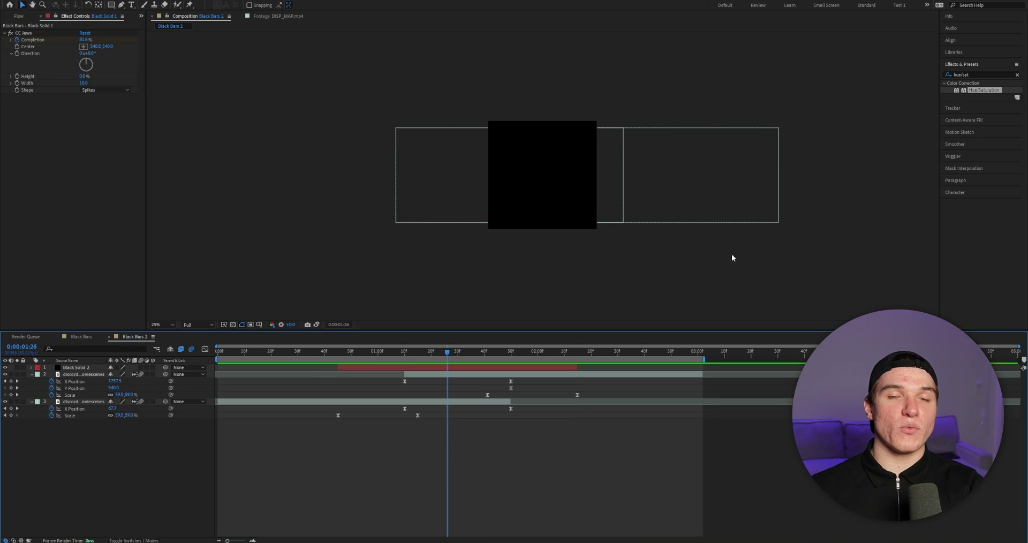
# - Apply the CC Jaws effect to the black solid and set its Height to 0%
pyautogui.click(973, 75)
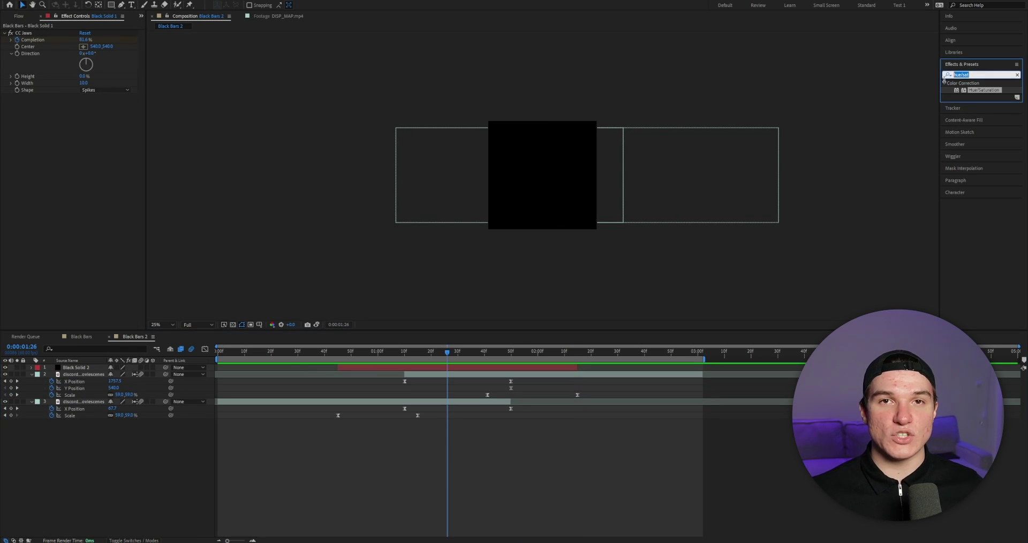
pyautogui.write('cc jaws')
pyautogui.moveTo(977, 96); pyautogui.dragTo(405, 367)
pyautogui.click(85, 76)
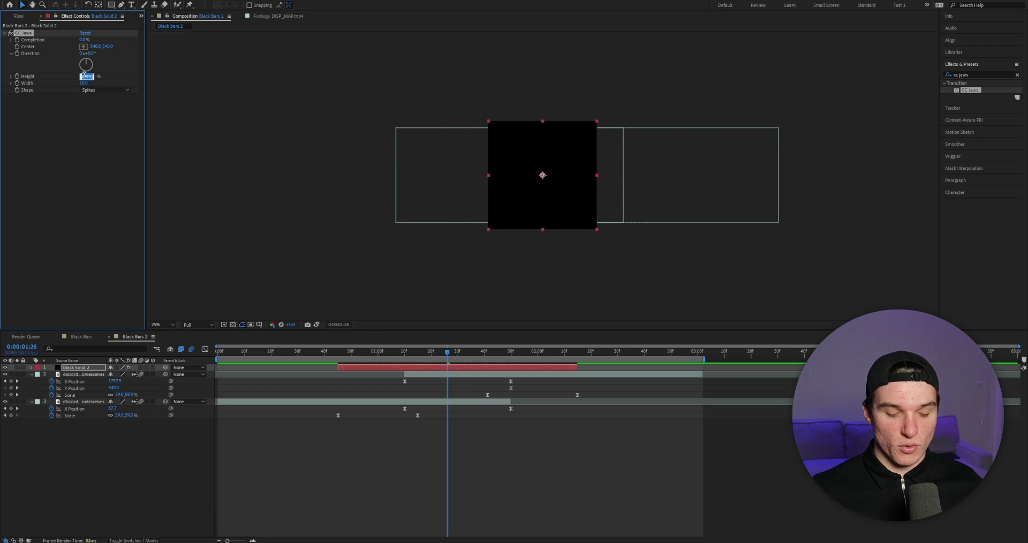
pyautogui.write('0')
pyautogui.press('Return')
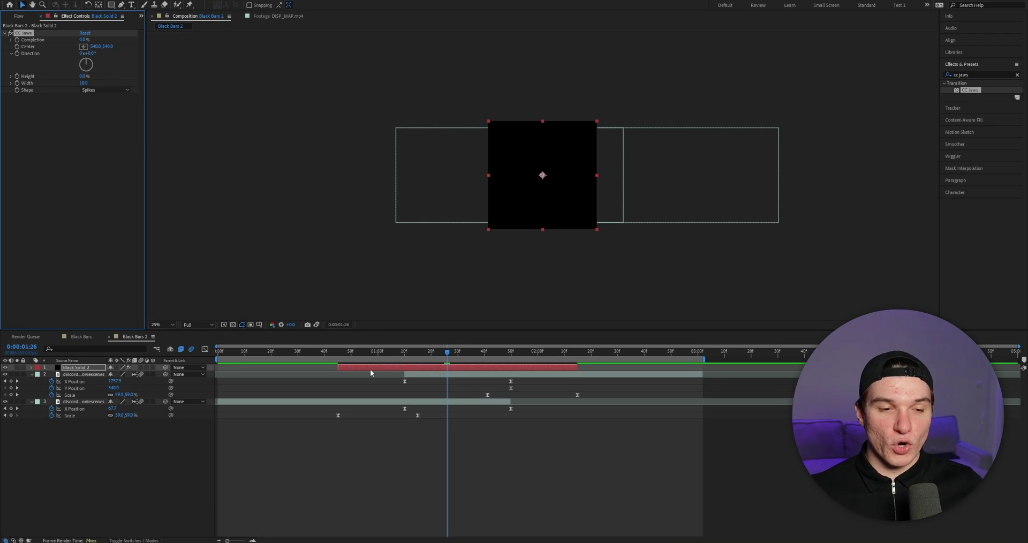
# - Keyframe the CC Jaws Completion at 100% at the black solid's start, 0:00:00:45, and show the solid's keyframes
pyautogui.click(339, 353)
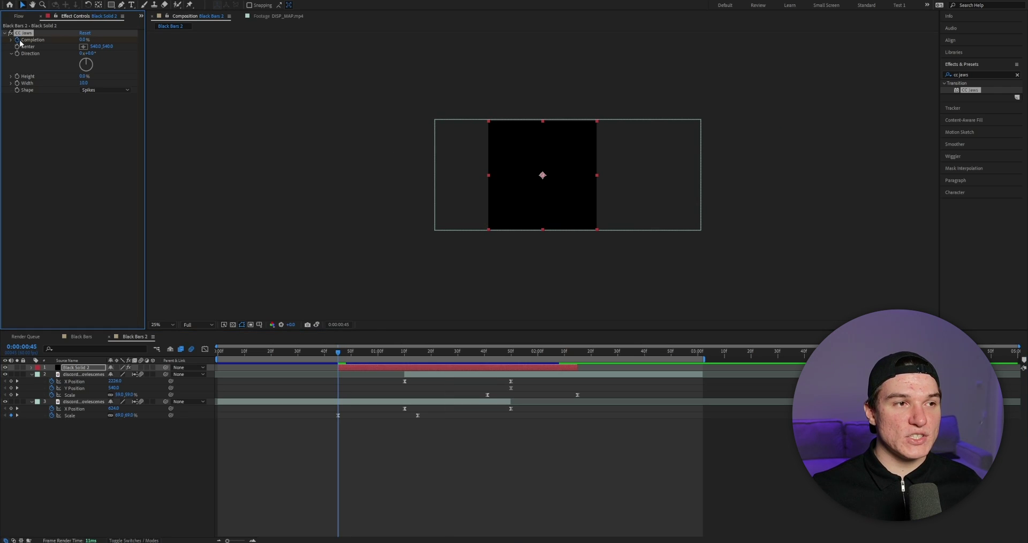
pyautogui.click(83, 40)
pyautogui.write('100')
pyautogui.press('Return')
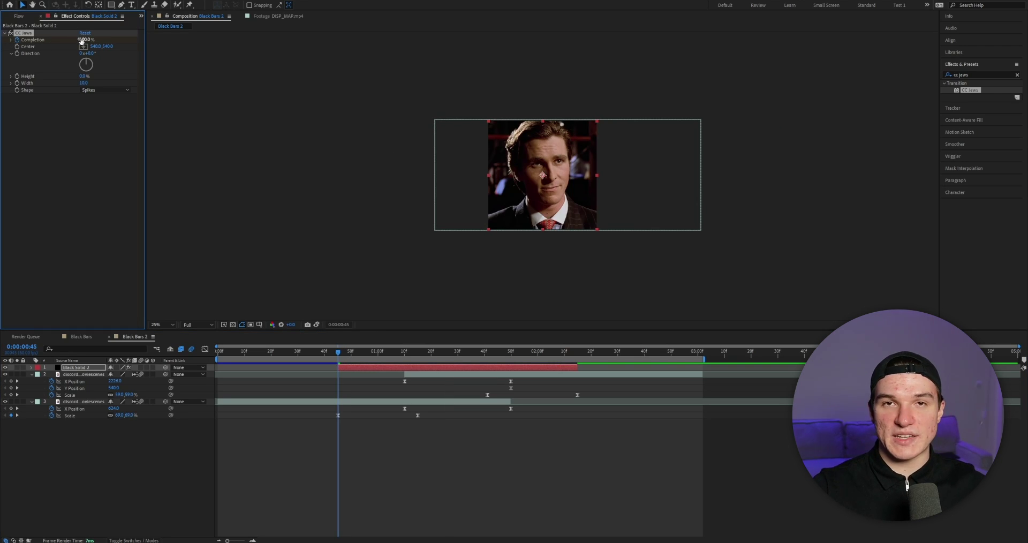
pyautogui.press('u')
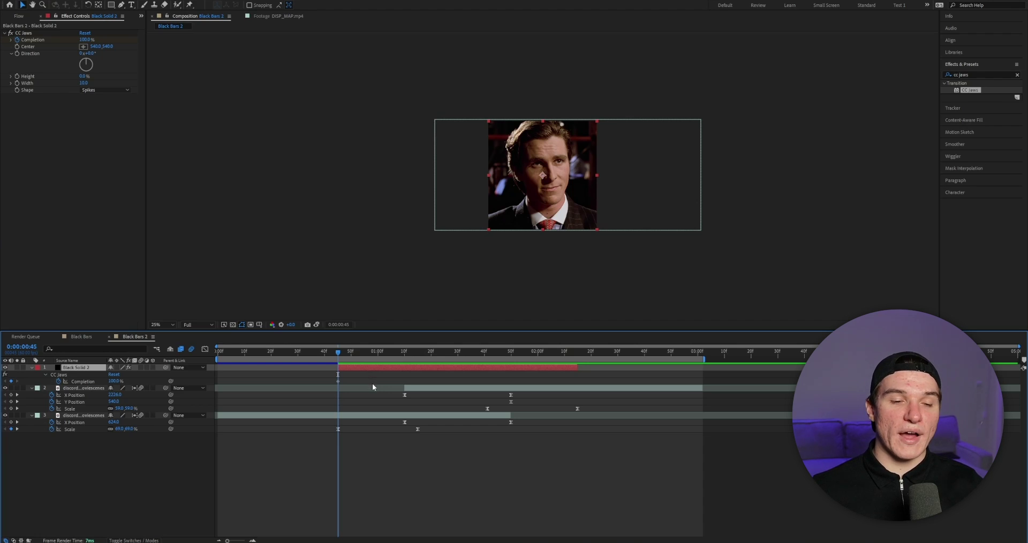
# - Set the CC Jaws Completion to 80% at the lower clip's second Scale keyframe, 0:00:01:15
pyautogui.click(417, 352)
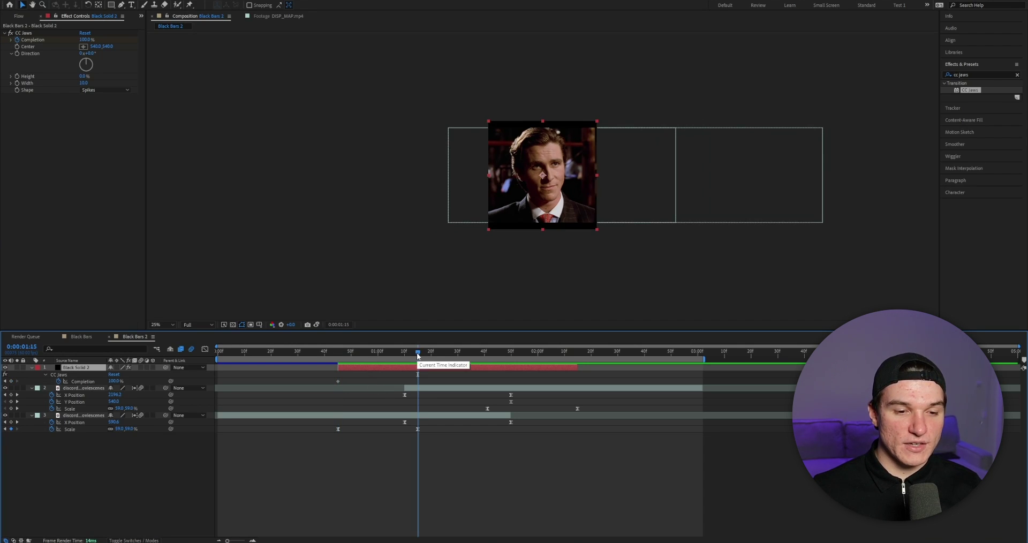
pyautogui.click(85, 40)
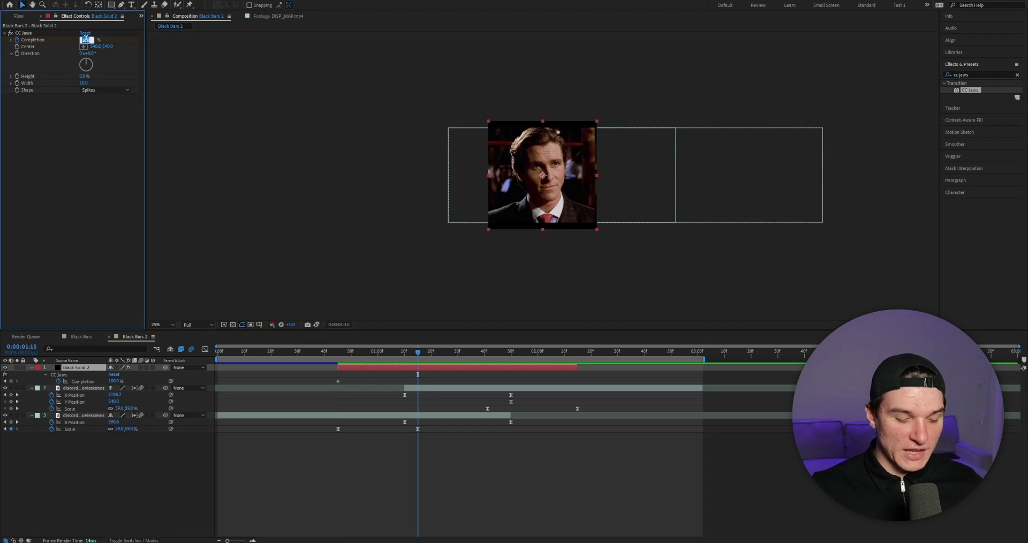
pyautogui.write('80')
pyautogui.press('Return')
# - Add a hold-value Completion keyframe of 80% on the black solid at the upper clip's first Scale keyframe, 0:00:01:41
pyautogui.click(487, 409)
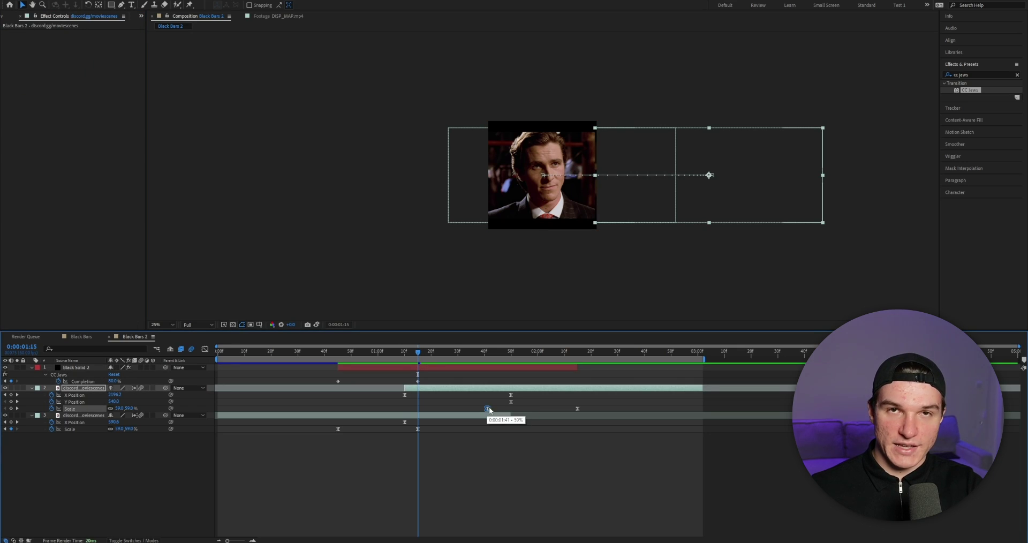
pyautogui.click(485, 351)
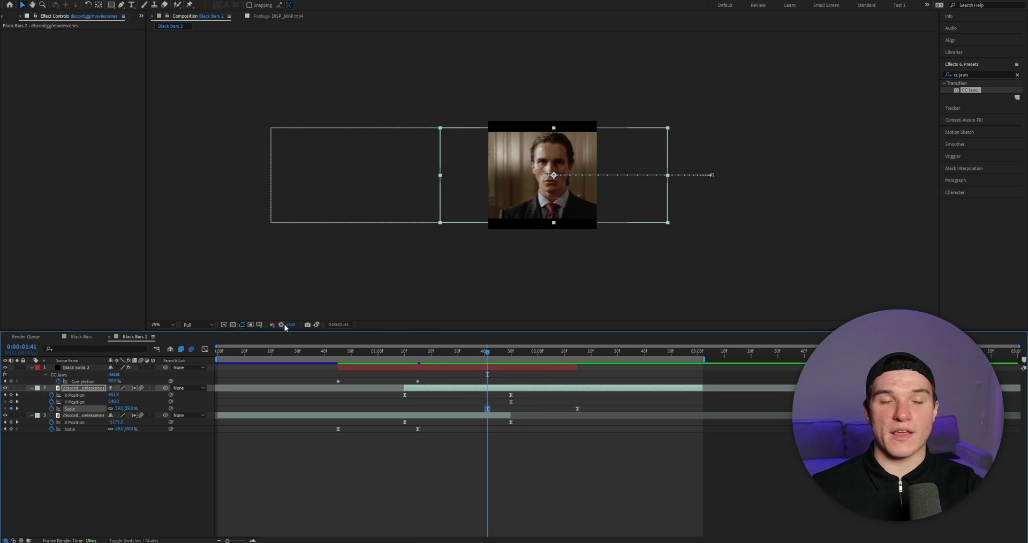
pyautogui.click(85, 368)
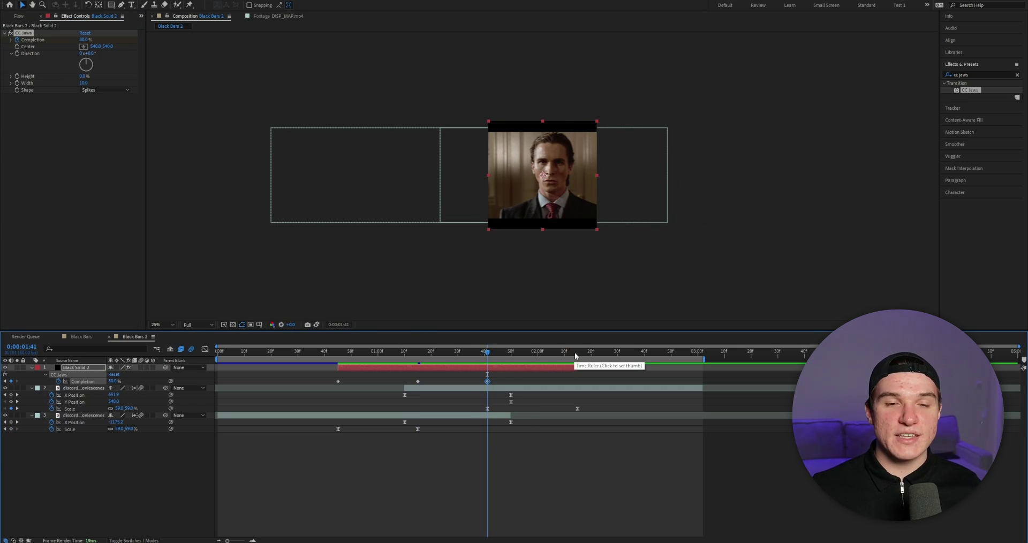
# - Set the CC Jaws Completion to 100% at the upper clip's last Scale keyframe, 0:00:02:15
pyautogui.click(577, 352)
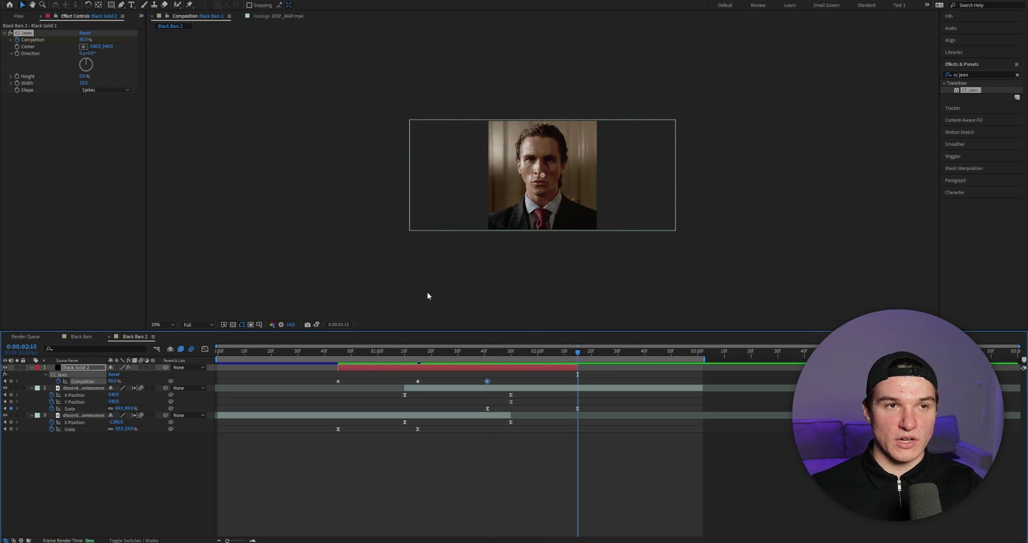
pyautogui.click(84, 40)
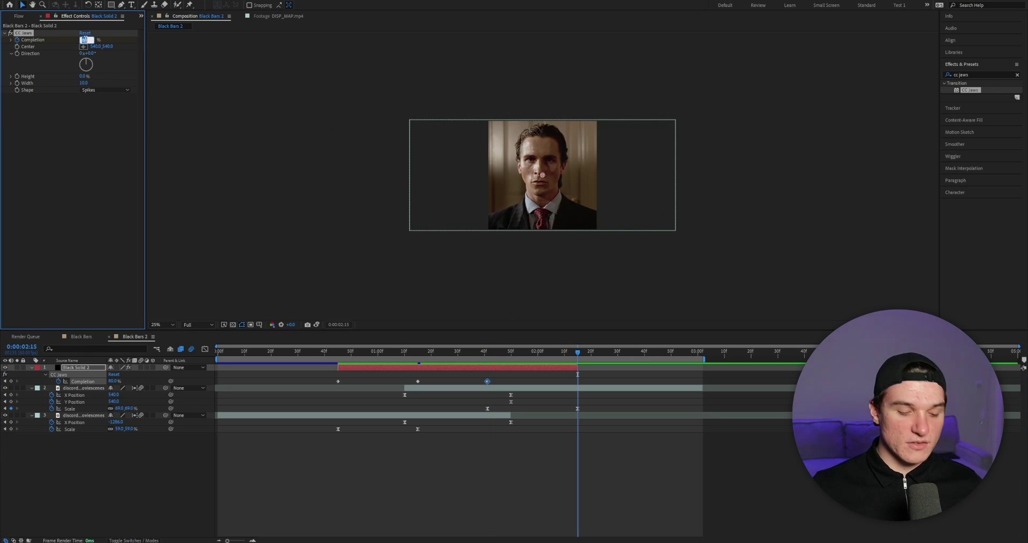
pyautogui.click(638, 374)
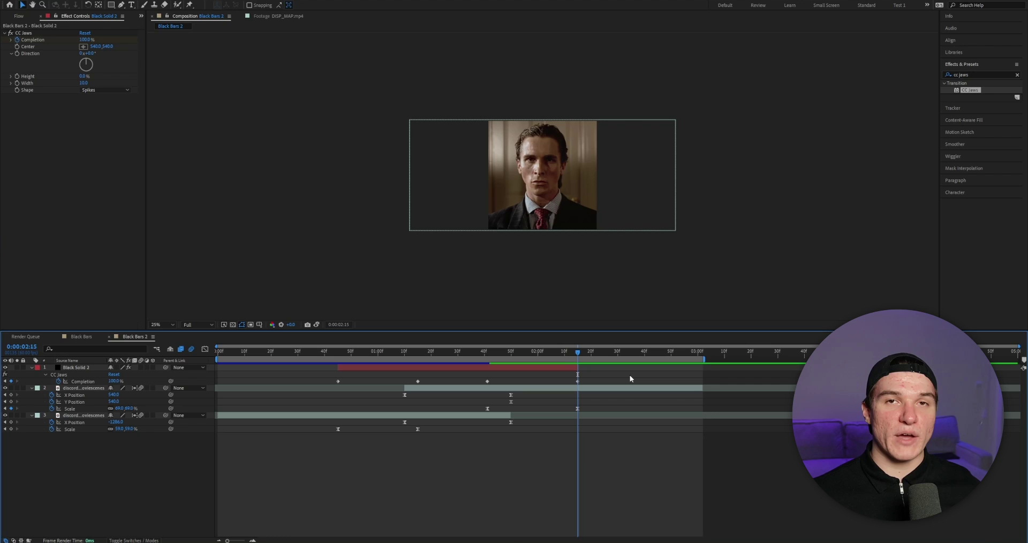
# - Apply Easy Ease to all four CC Jaws Completion keyframes and lengthen the easing on their value curve
pyautogui.moveTo(629, 375); pyautogui.dragTo(330, 385)
pyautogui.rightClick(418, 382)
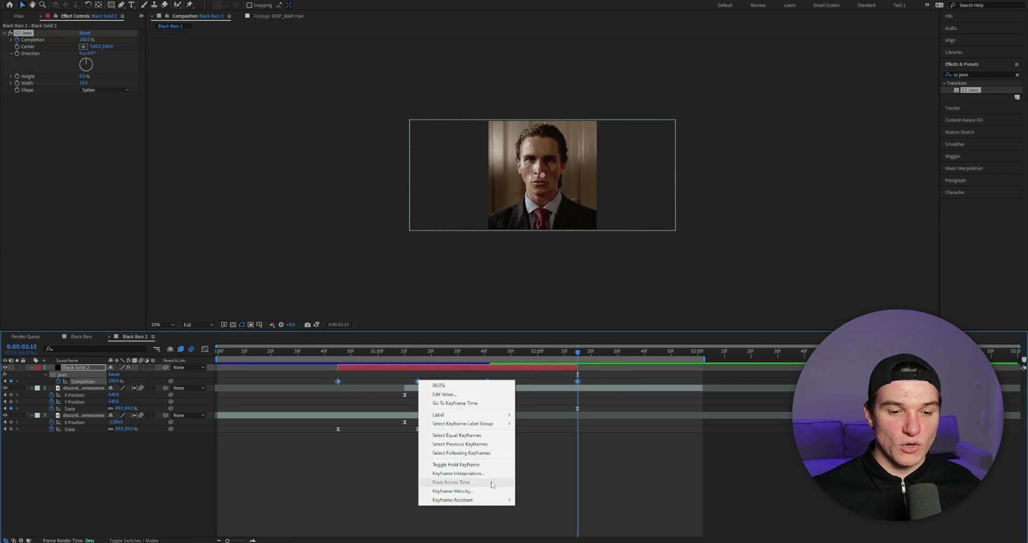
pyautogui.moveTo(482, 499)
pyautogui.click(536, 447)
pyautogui.hotkey('shift', 'F3')
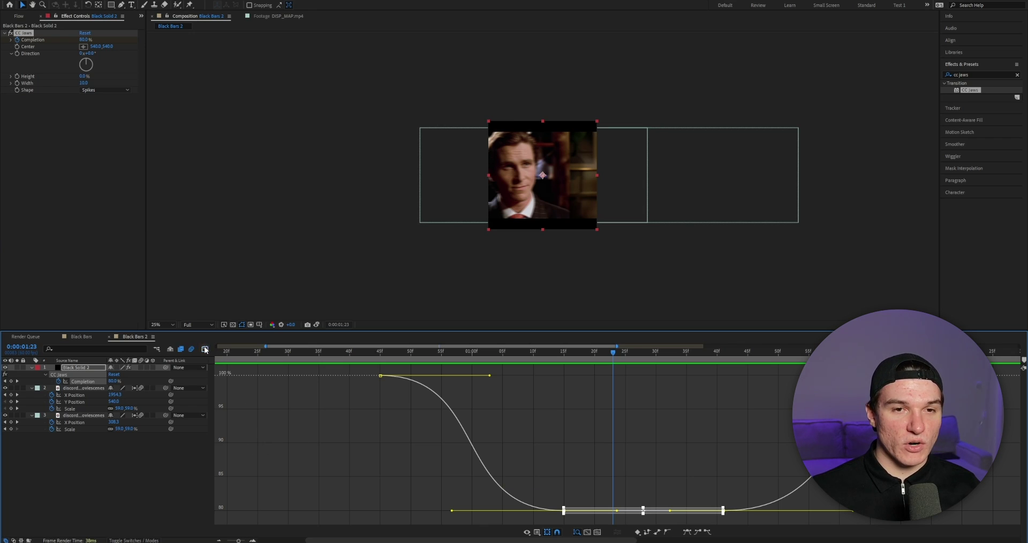
pyautogui.hotkey('shift', 'F3')
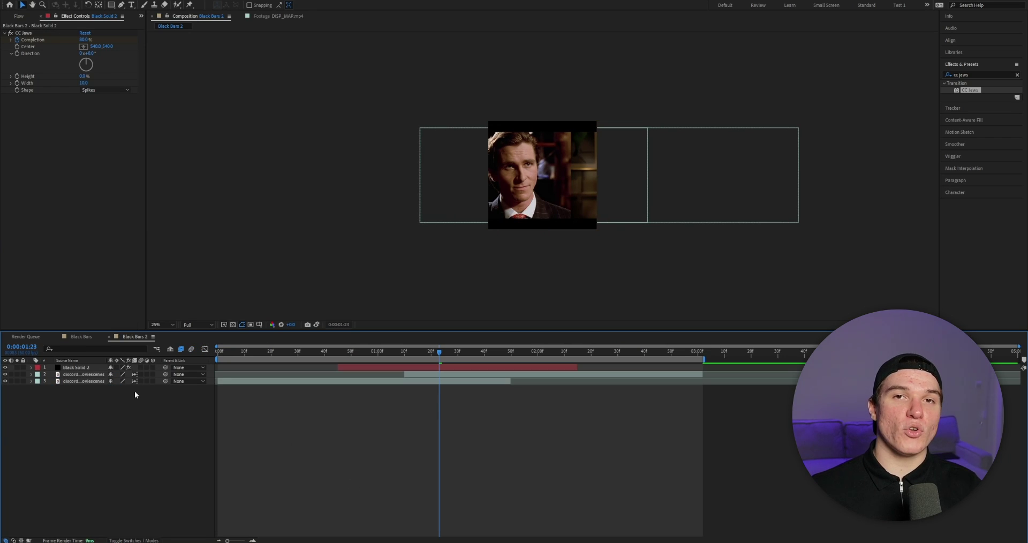
# - Enable motion blur for the black solid and both clips and preview the transition from the start
pyautogui.click(141, 369)
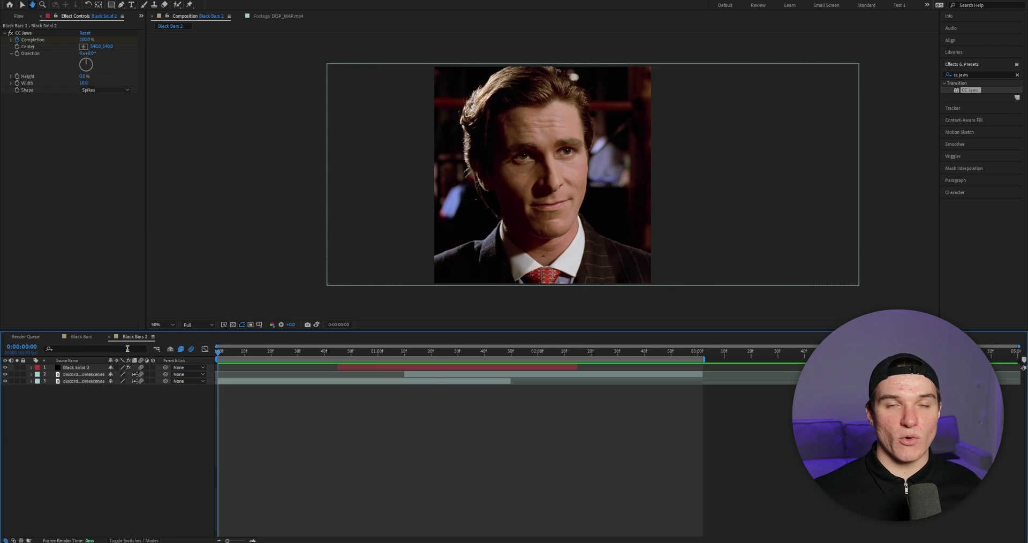
pyautogui.press('space')
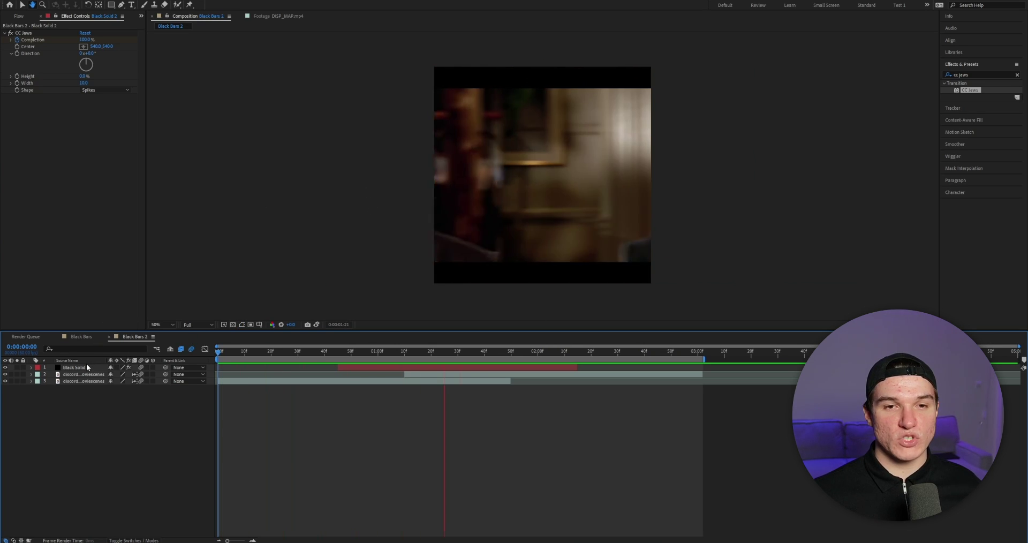
# - Show the black solid's Rotation property near 0:00:01:11
pyautogui.press('r')
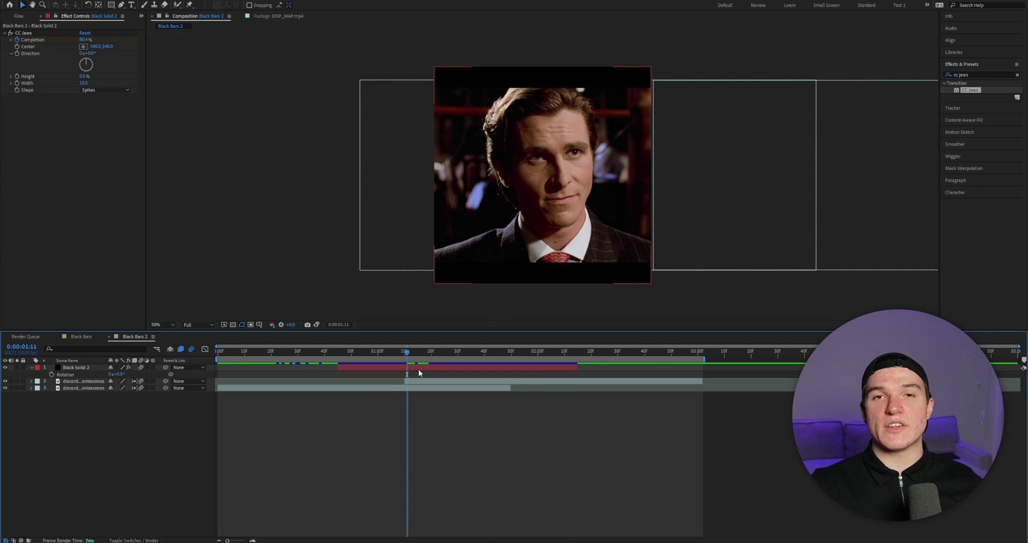